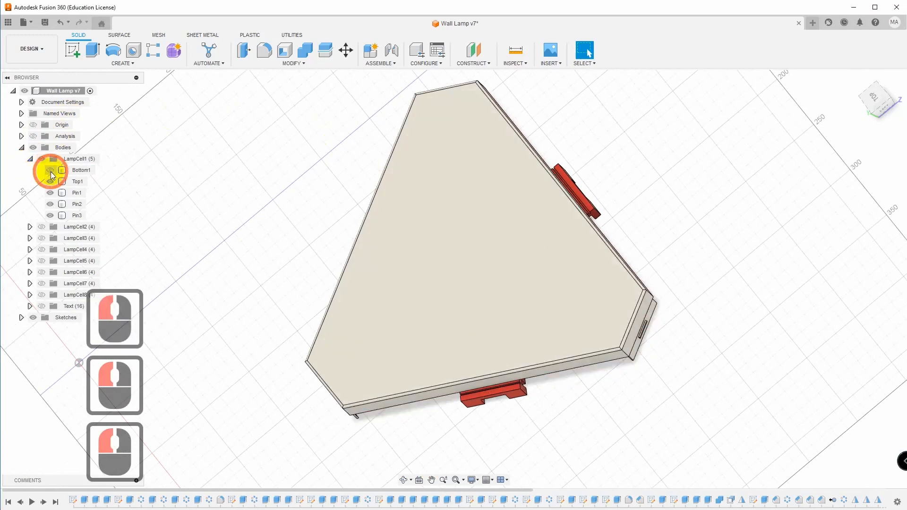
Step: Hide the Top1, Pin1, Pin2 and Pin3 bodies of LampCell1 and view the isolated Bottom1 frame at an angle
click(50, 182)
click(50, 193)
click(50, 205)
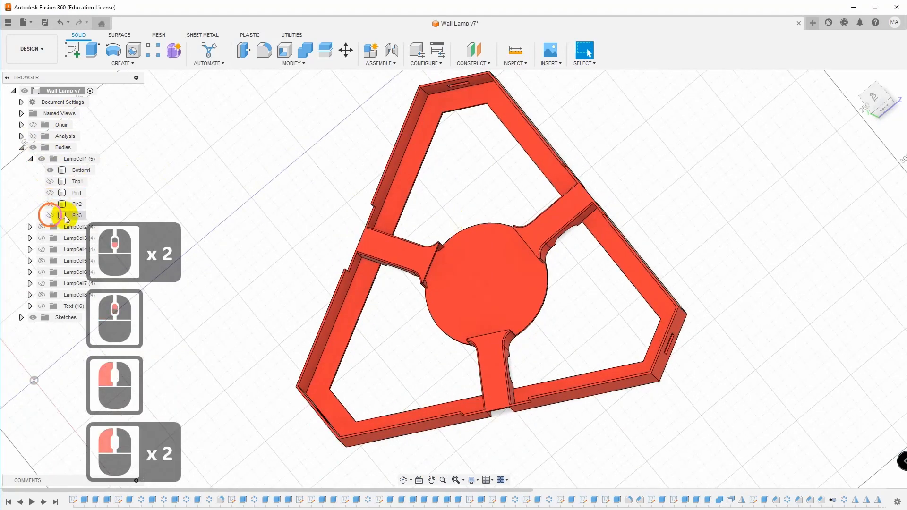
click(50, 215)
click(404, 480)
drag(496, 226, 304, 199)
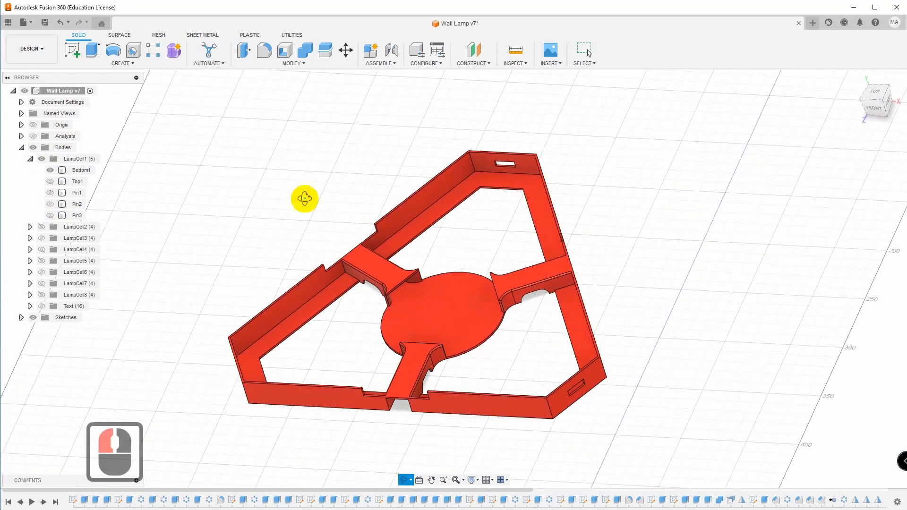
Step: Show the Pin1, Pin2 and Pin3 bodies of LampCell1 on the bottom frame
click(51, 192)
click(50, 204)
click(50, 215)
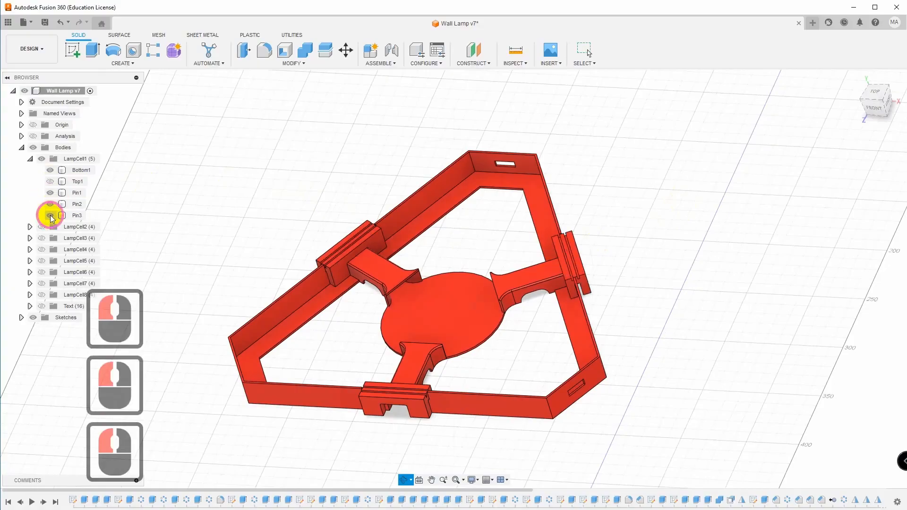
Step: Hide Bottom1, show Top1, and examine how the pins attach to the top cover
click(50, 170)
click(50, 181)
drag(614, 349, 600, 273)
scroll(593, 275, down, 14)
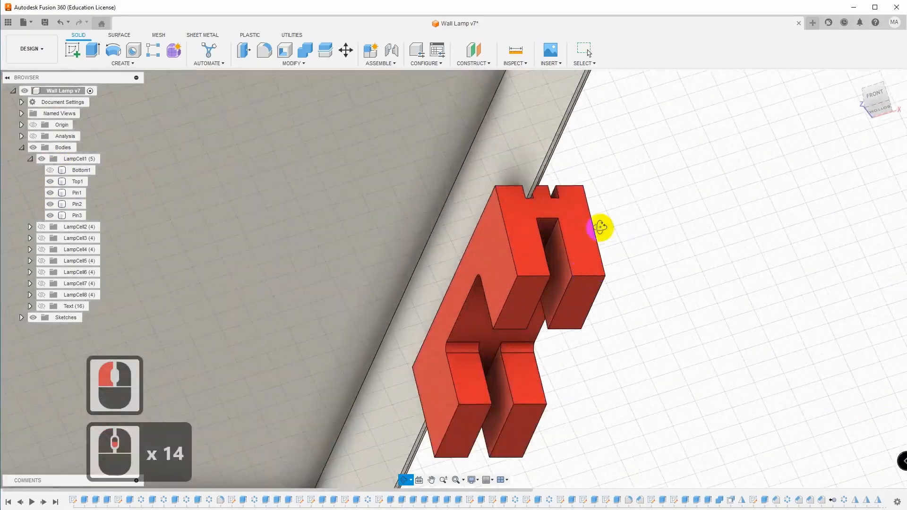
drag(600, 228, 492, 264)
scroll(348, 203, up, 5)
scroll(492, 264, up, 4)
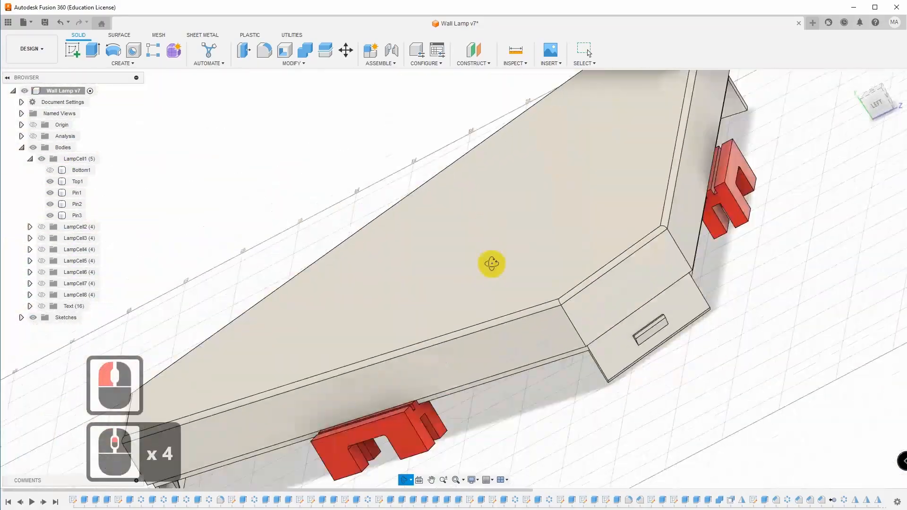
scroll(492, 264, up, 3)
Step: Show the Bottom1 body and the LampCell2 bodies in the home view
click(50, 170)
scroll(373, 260, down, 4)
scroll(373, 260, up, 14)
drag(373, 259, 416, 293)
click(42, 227)
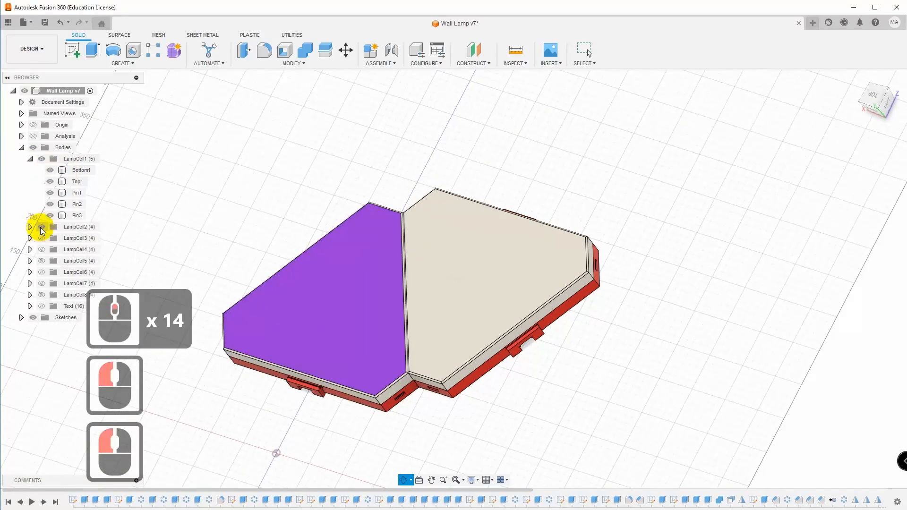
click(856, 78)
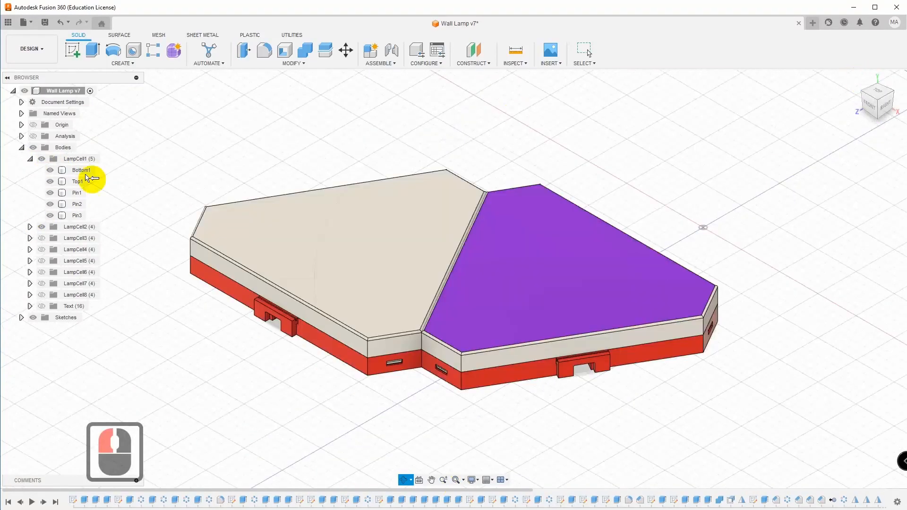
Step: Show the bodies of LampCell3, LampCell4, LampCell5 and LampCell6
click(40, 239)
click(858, 78)
click(41, 250)
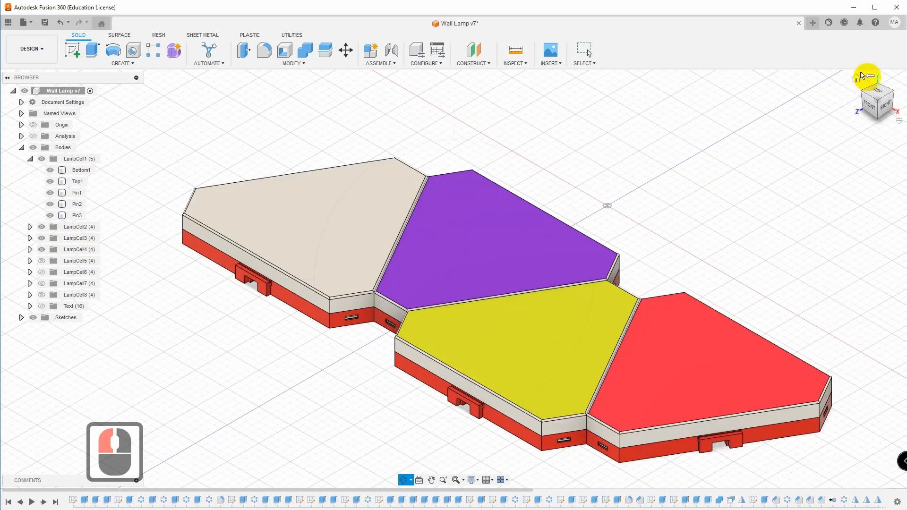
shift+middle_drag(512, 348, 487, 328)
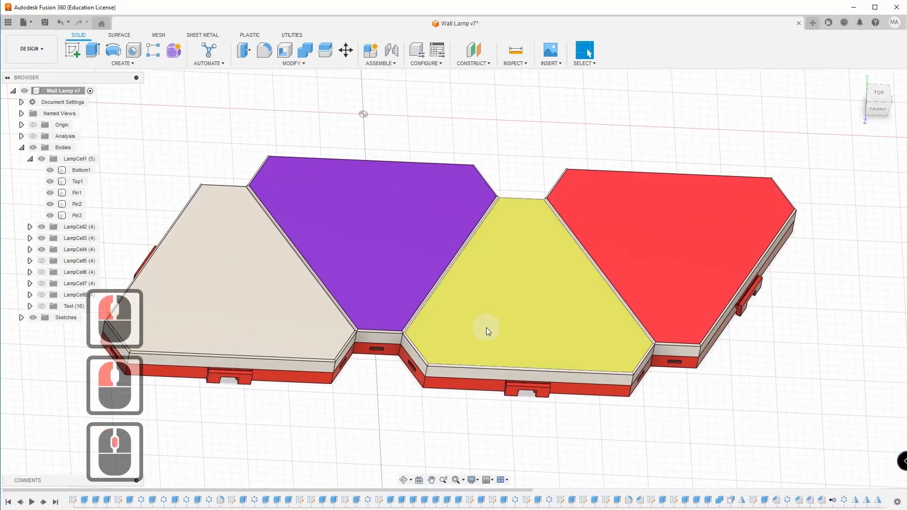
click(42, 261)
shift+middle_drag(640, 282, 590, 279)
click(41, 272)
scroll(333, 322, down, 3)
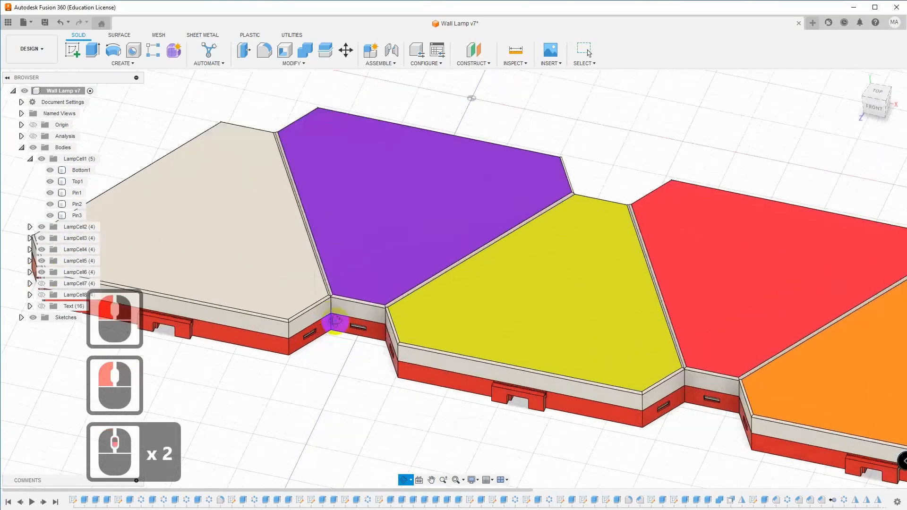
Step: Show the bodies of LampCell7 and LampCell8 and the Text bodies
scroll(333, 321, up, 13)
click(41, 284)
click(42, 295)
click(42, 307)
shift+middle_drag(652, 283, 551, 137)
scroll(598, 307, down, 4)
Step: Look at the whole row of lamp cells and the lettering straight from the top
click(863, 85)
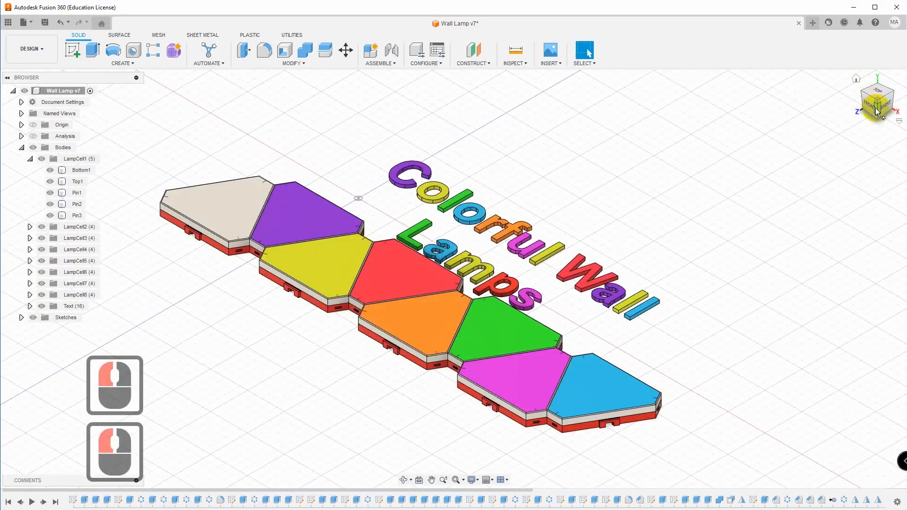
click(877, 93)
scroll(478, 293, down, 2)
click(516, 261)
middle_drag(572, 246, 618, 223)
Step: Try a shaded visual style without edges on the lamp model in the top view
click(473, 480)
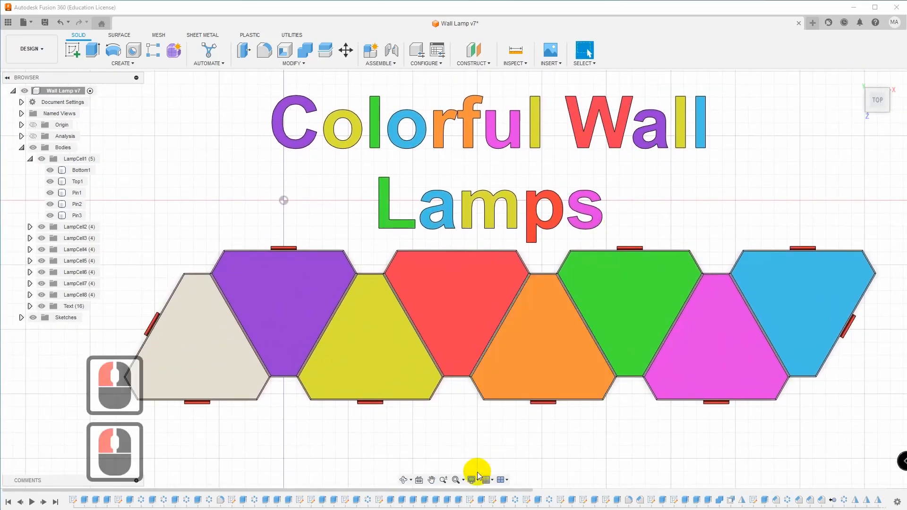
mouse_move(553, 411)
click(581, 412)
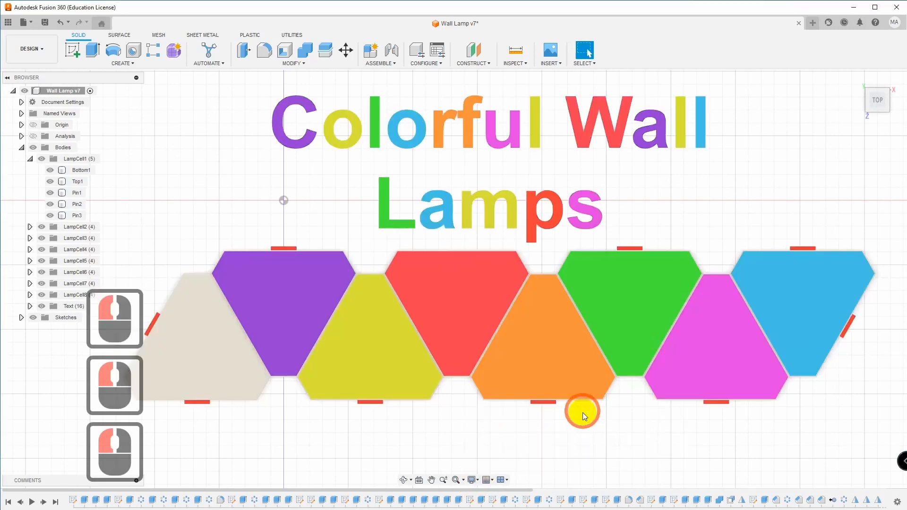
drag(487, 408, 516, 405)
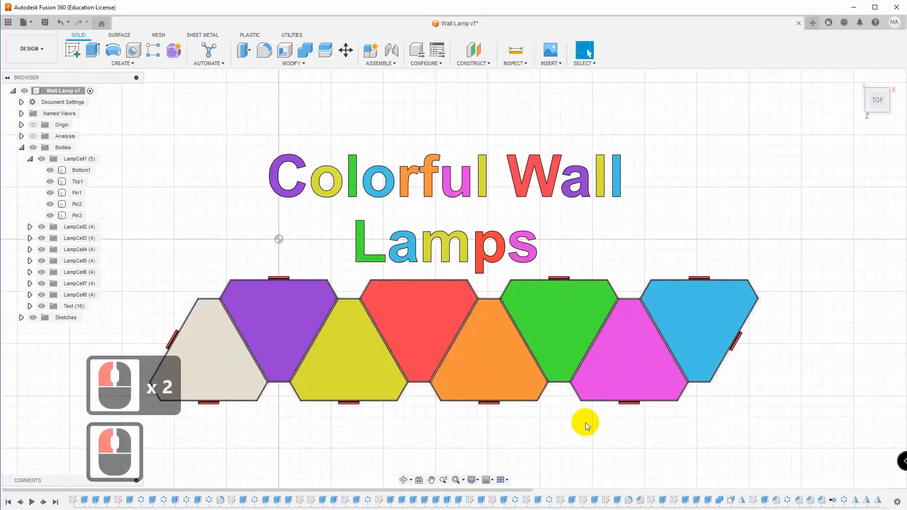
middle_drag(580, 360, 657, 344)
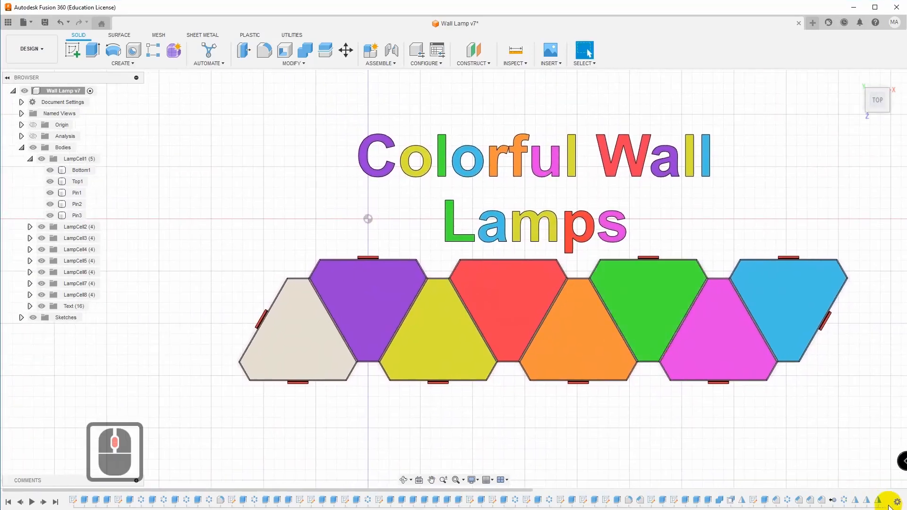
Step: Create a new design and start a sketch on the horizontal ground plane
click(813, 23)
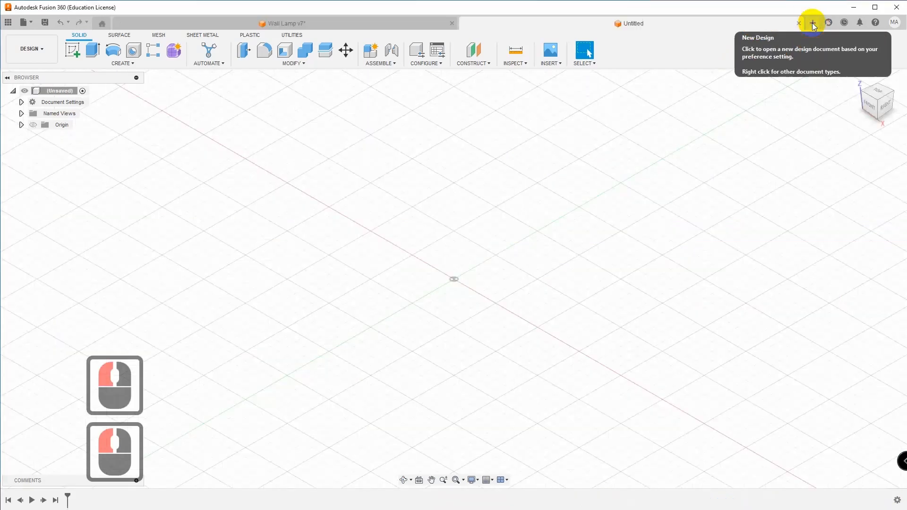
click(72, 49)
click(506, 280)
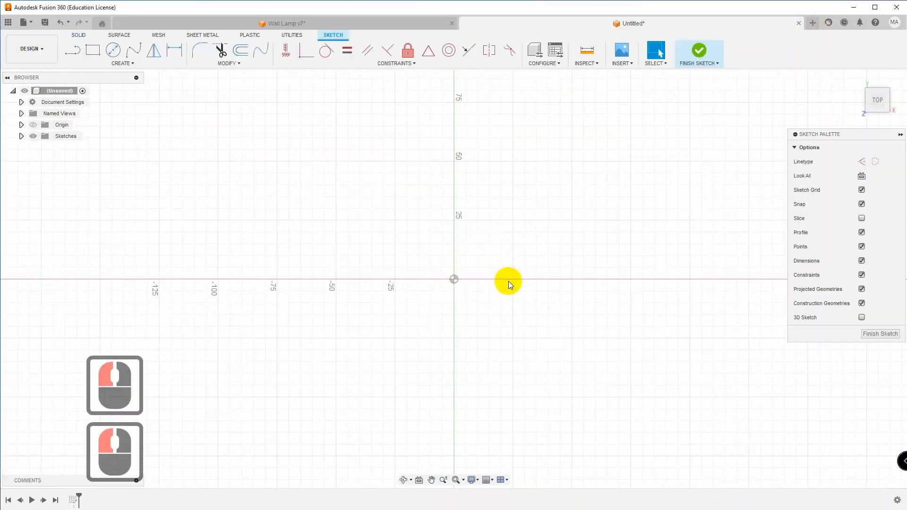
Step: Sketch a 300 mm by 300 mm two-point rectangle around the origin
click(93, 50)
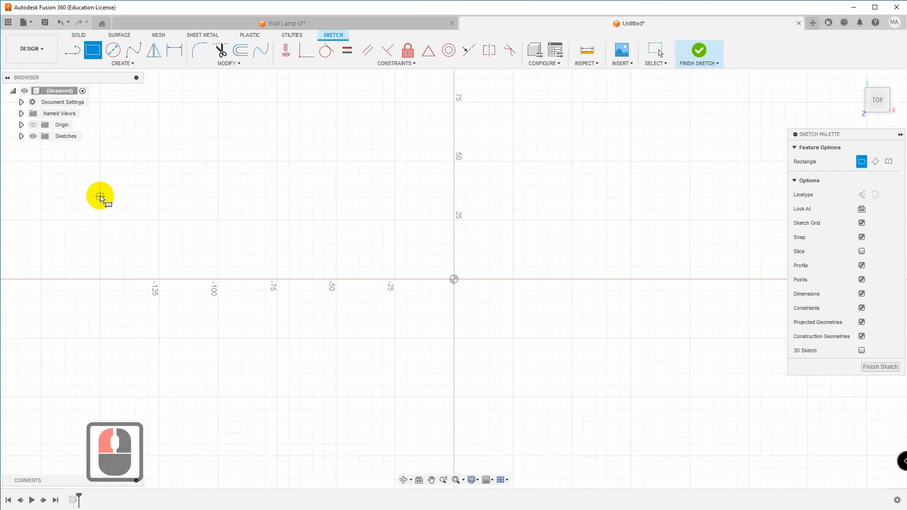
click(100, 197)
text(300)
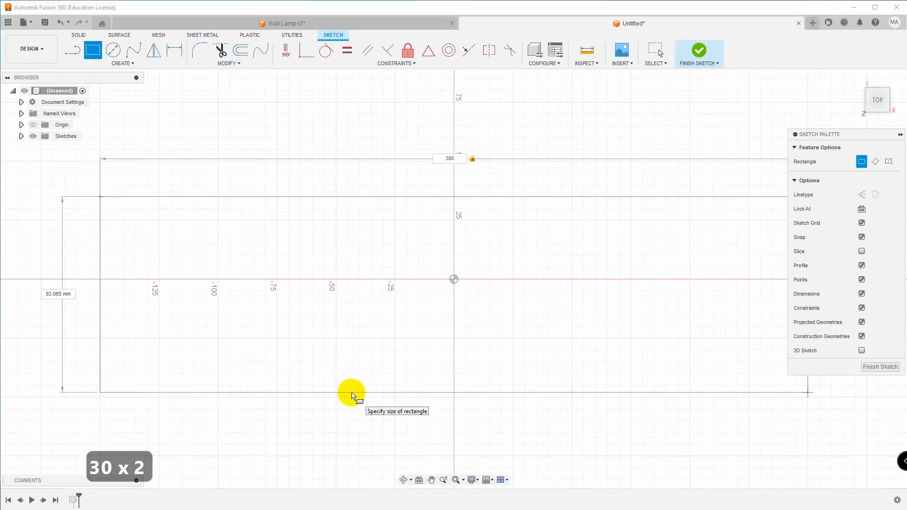
key(Tab)
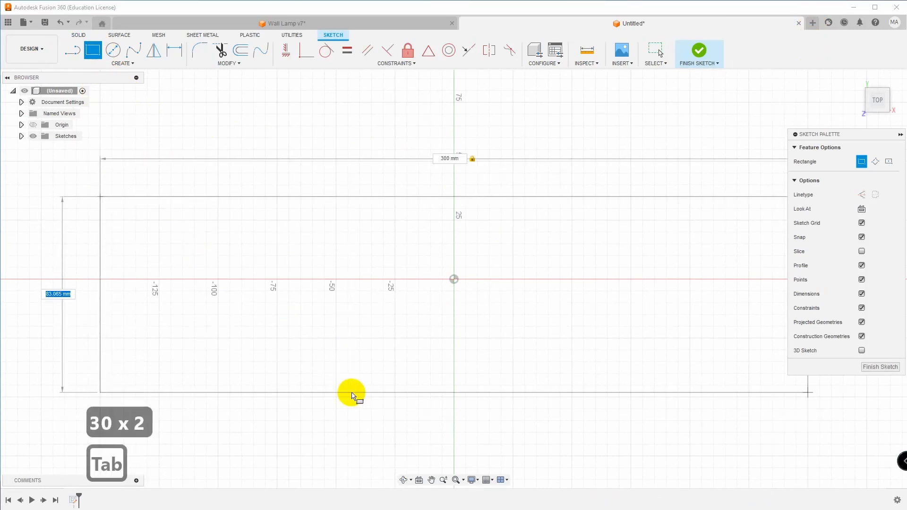
text(300)
scroll(354, 392, down, 10)
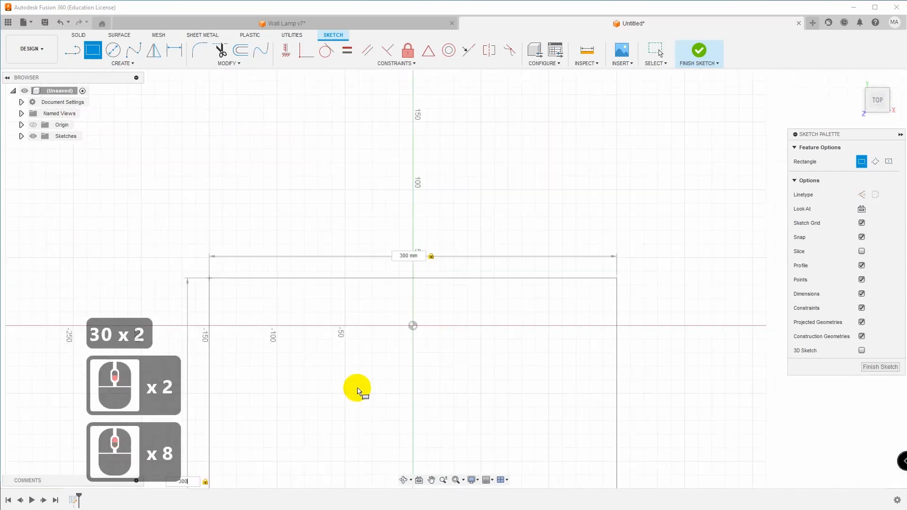
middle_drag(376, 318, 360, 187)
key(Return)
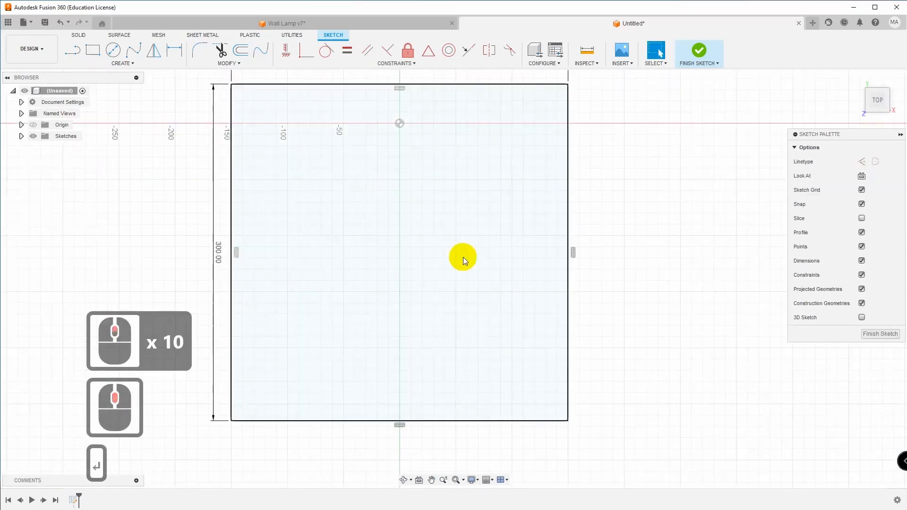
Step: Place a sketch text frame inside the 300 mm square, near its middle
scroll(463, 257, down, 11)
mouse_move(600, 271)
middle_down()
mouse_move(395, 263)
mouse_move(415, 268)
middle_up()
click(122, 62)
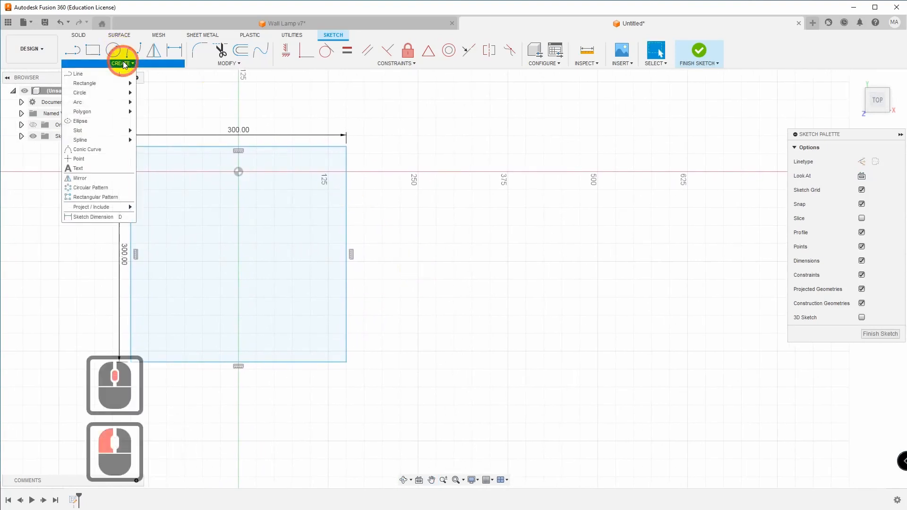
mouse_move(109, 145)
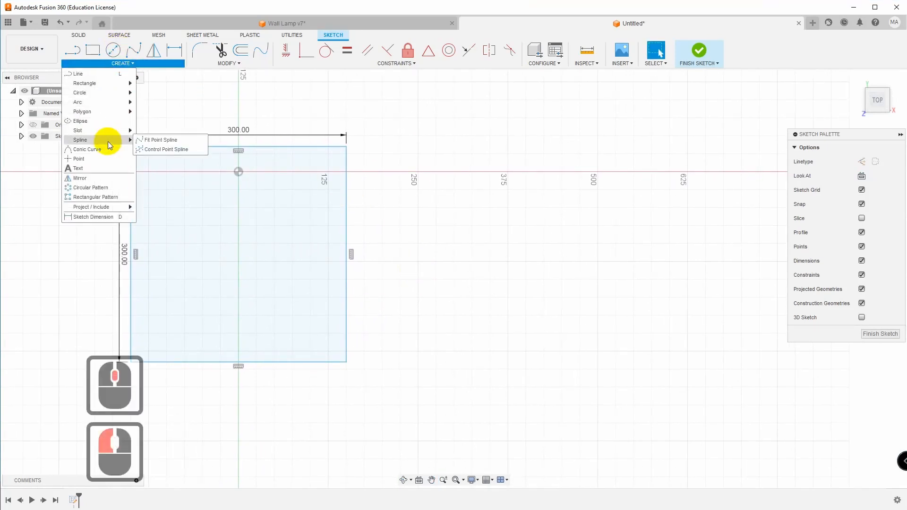
click(94, 171)
click(171, 232)
click(311, 292)
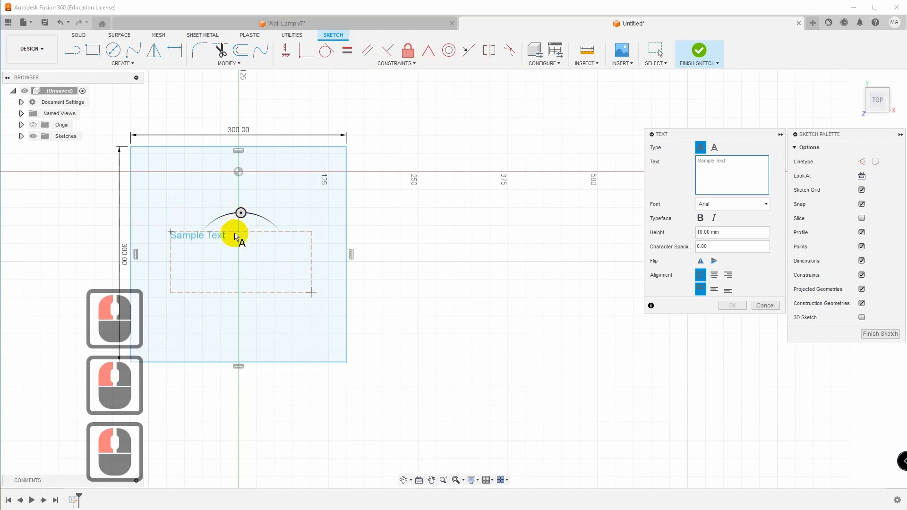
Step: Enter "3D Printer Table Dimension 300x300" as the sketch text and centre it horizontally
text(3D)
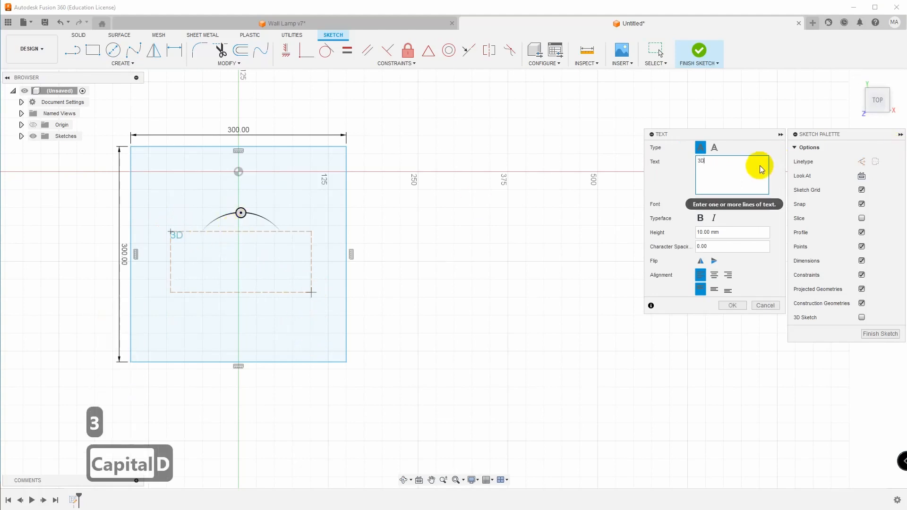
text( Printer Table)
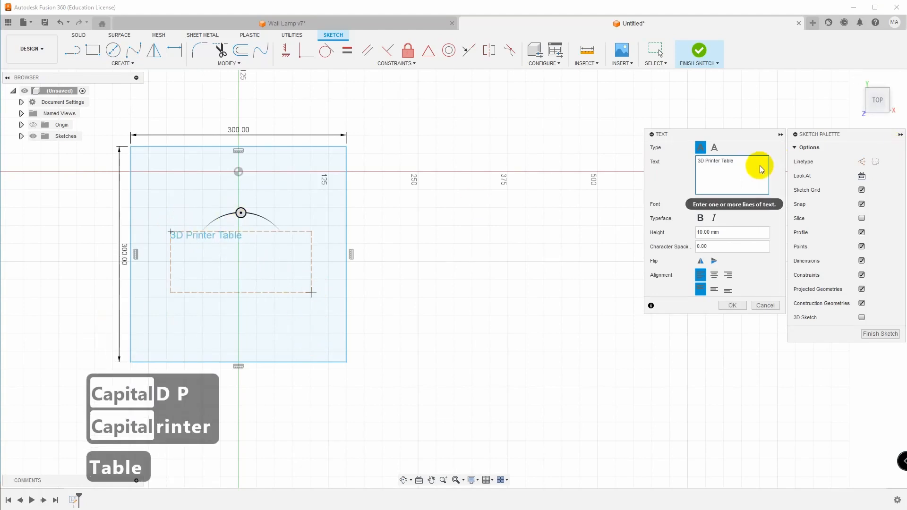
text( Dimension 300)
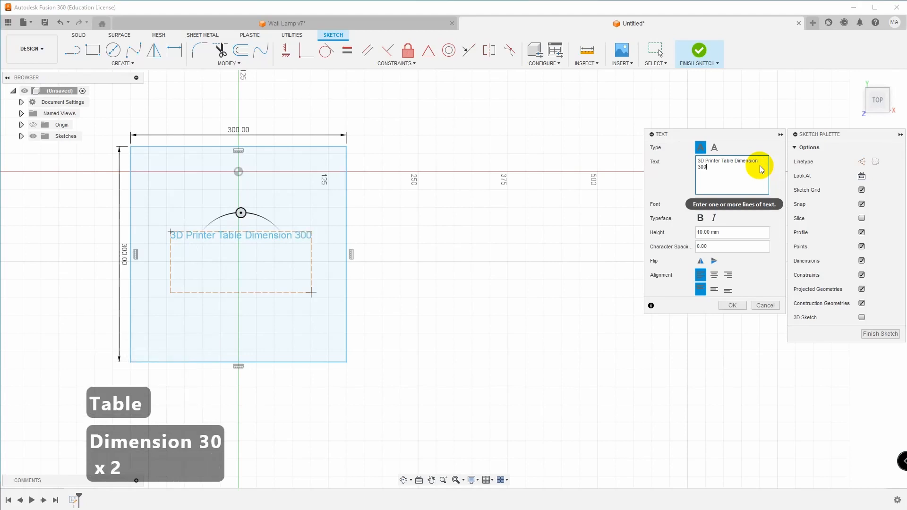
text(x300)
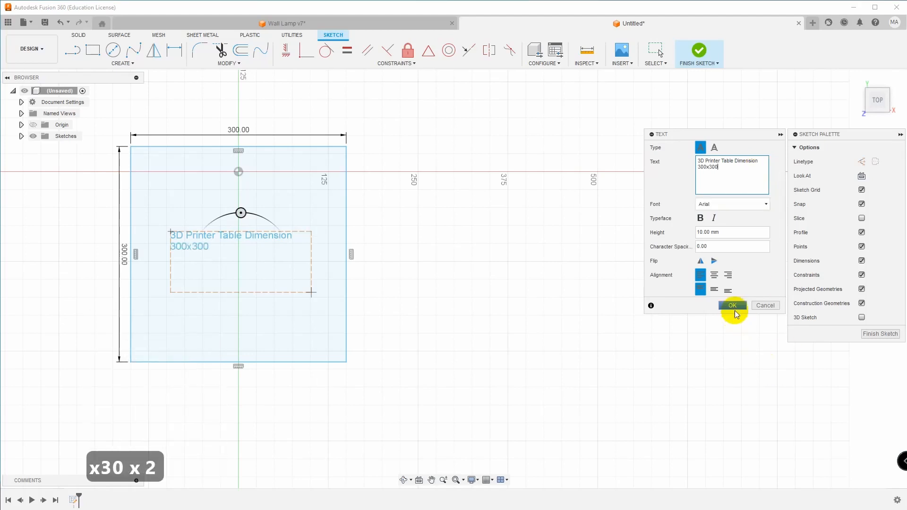
click(715, 274)
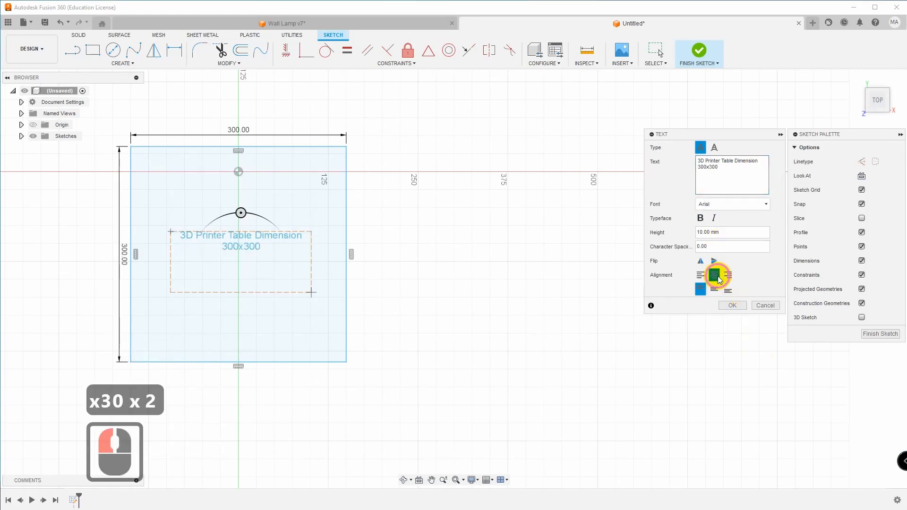
click(733, 305)
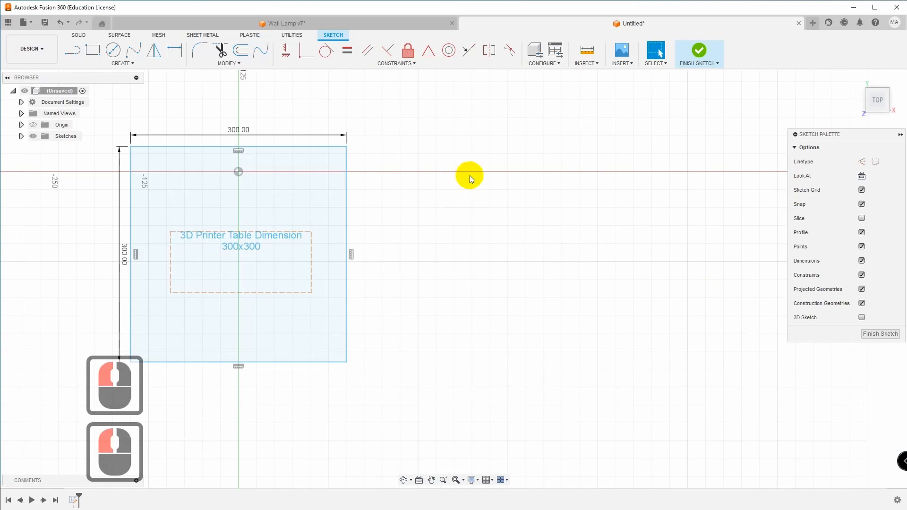
Step: Draw an edge polygon beside the 300 mm square, with a horizontal base edge of 300 mm at 0 degrees
click(123, 63)
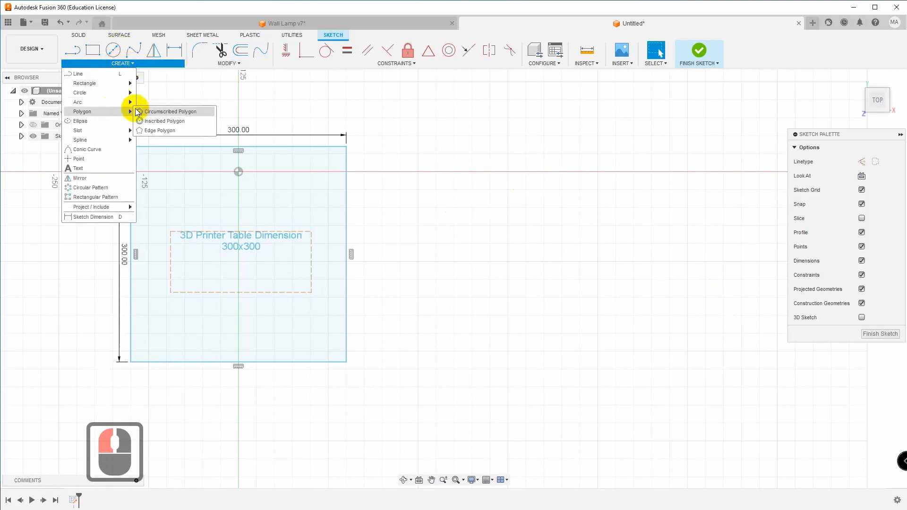
click(165, 131)
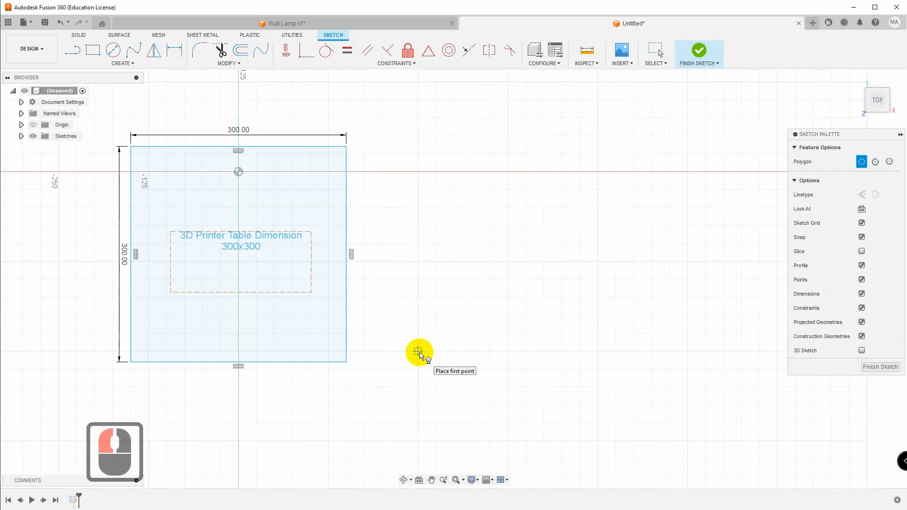
click(418, 352)
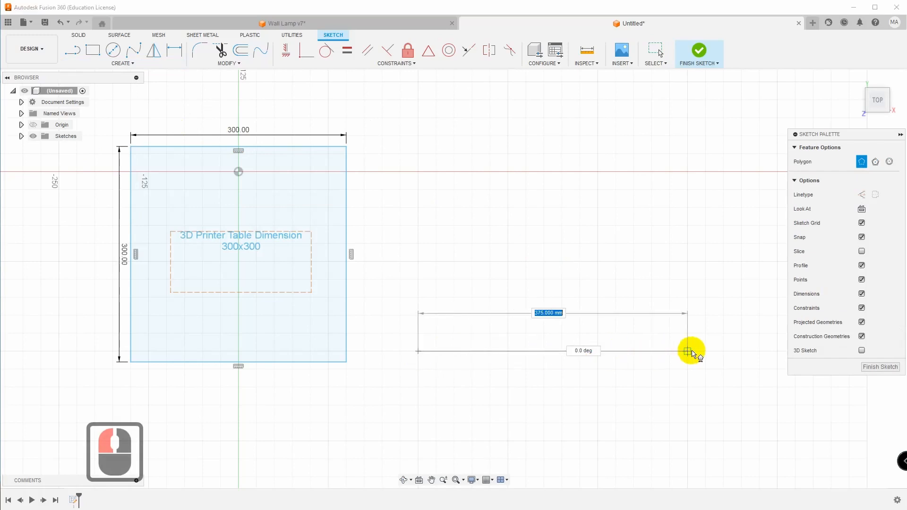
text(300)
key(Tab)
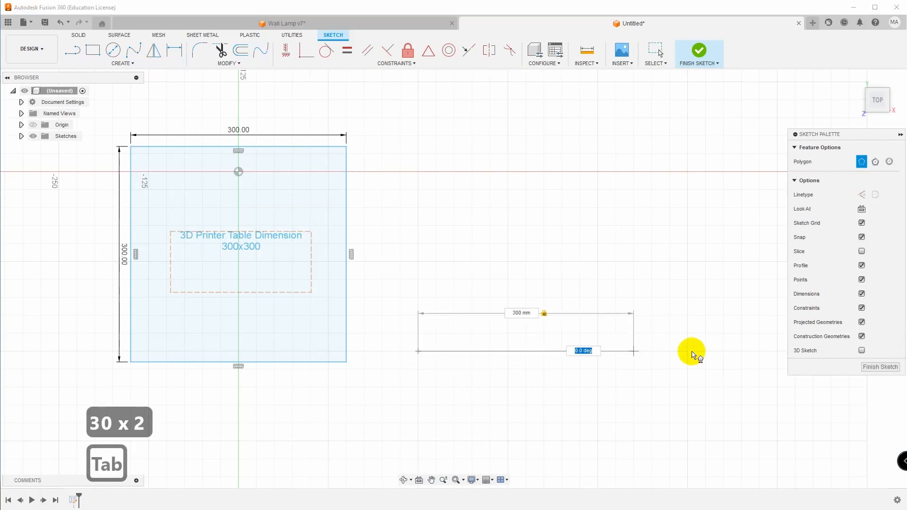
text(0)
click(673, 273)
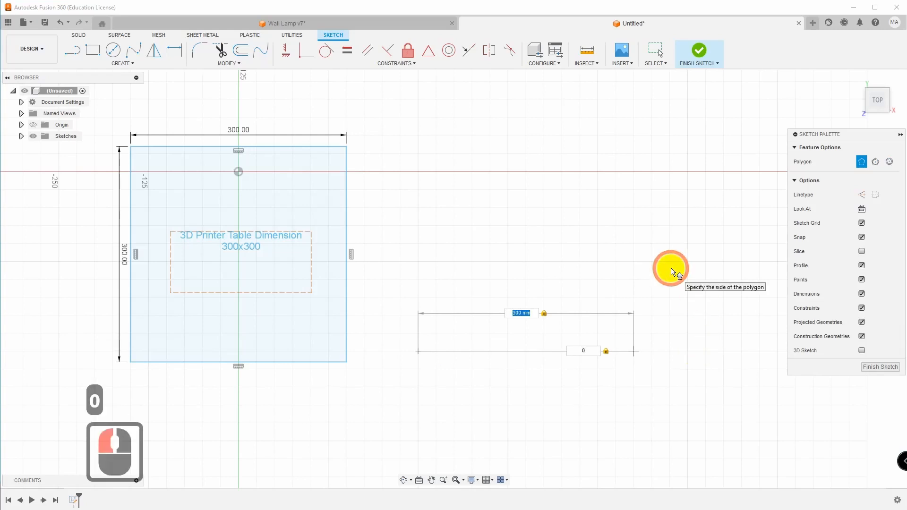
click(674, 270)
Step: Set the polygon's edge number to 3 to make an upright triangle, and end the polygon command
scroll(654, 318, down, 11)
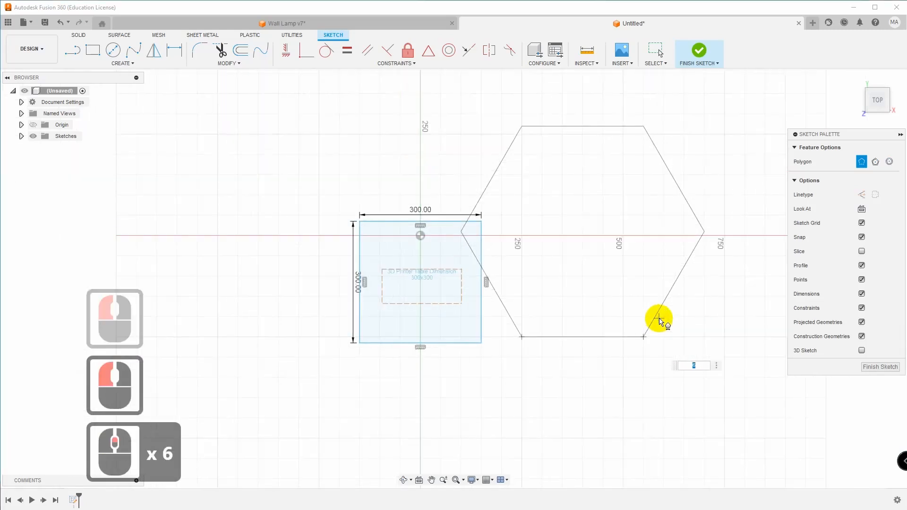
click(692, 366)
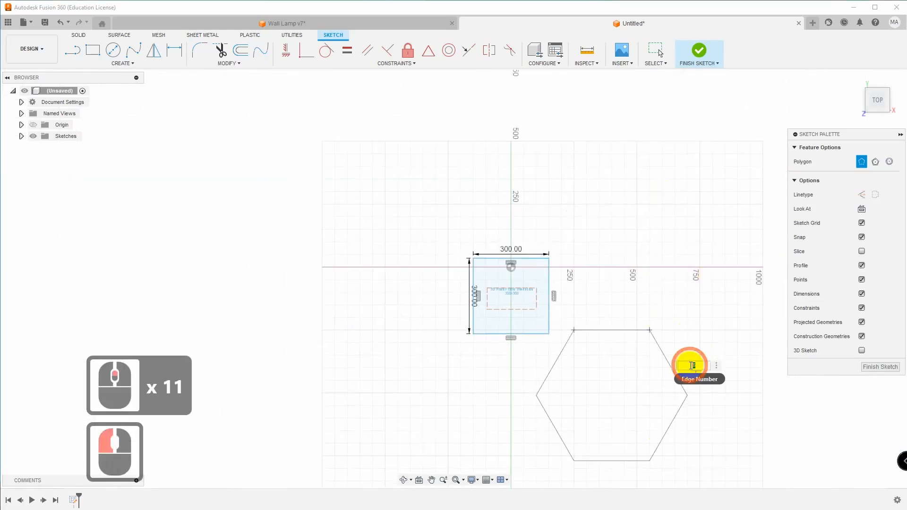
text(3)
click(694, 217)
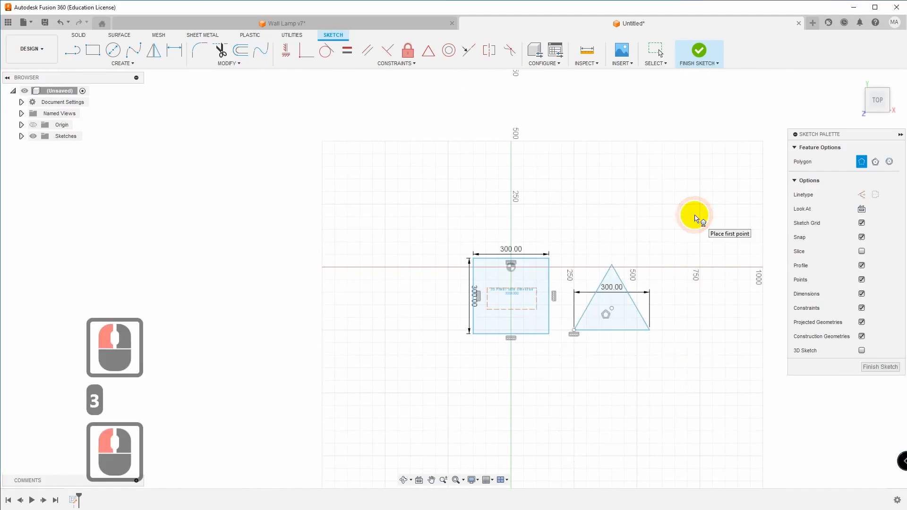
right_click(374, 170)
click(356, 211)
Step: Move the 300 mm square over the triangle to compare the triangle with the printer table size
scroll(606, 293, down, 7)
drag(484, 261, 696, 306)
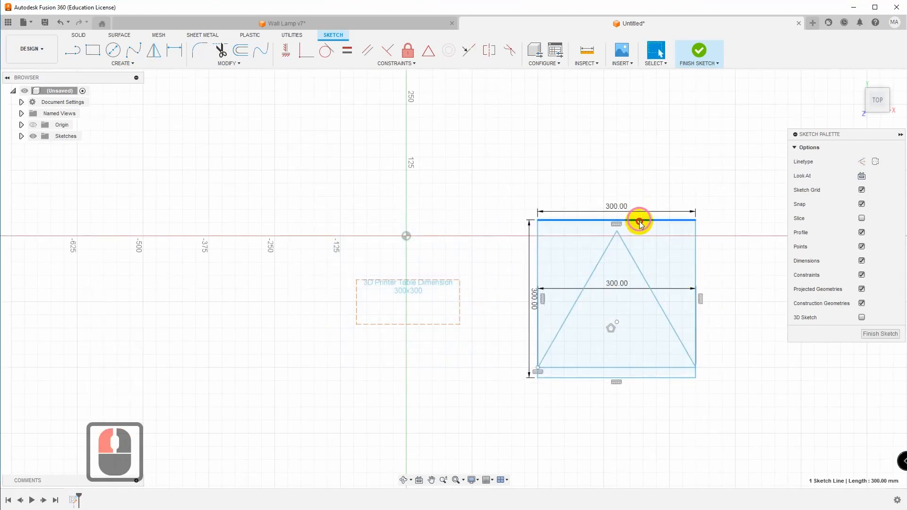
drag(640, 218, 641, 228)
Step: Move the 300 mm square and its text label well to the left of the origin, clear of the triangle
drag(695, 276, 472, 290)
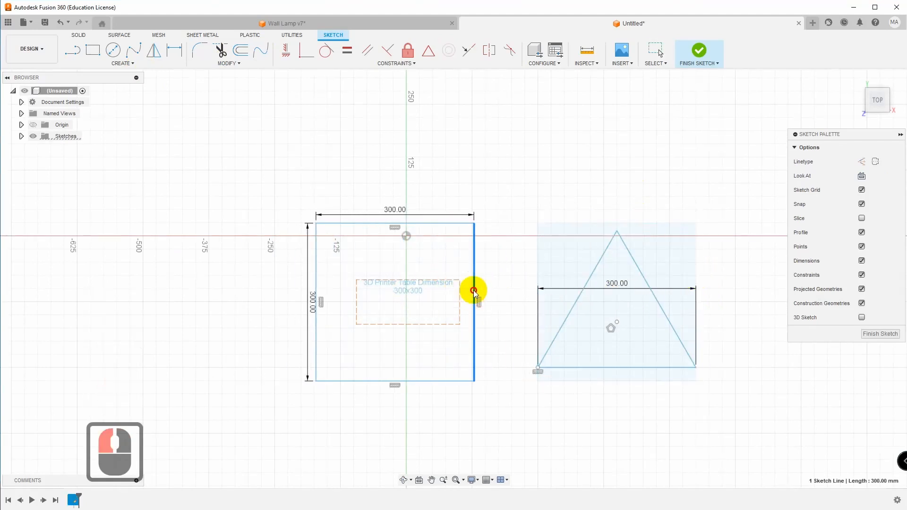
drag(430, 223, 152, 217)
drag(429, 277, 121, 291)
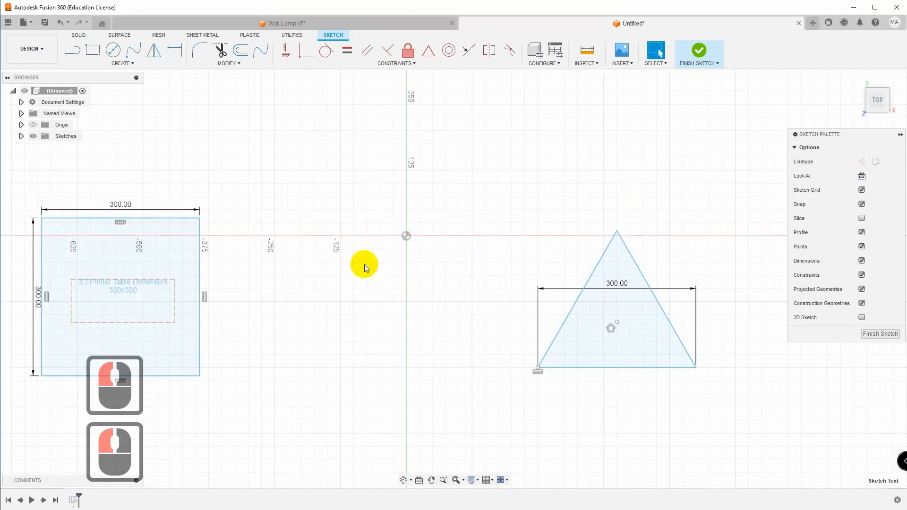
Step: Add a 50 mm equal-distance sketch chamfer to the top corner of the triangle
scroll(619, 317, up, 4)
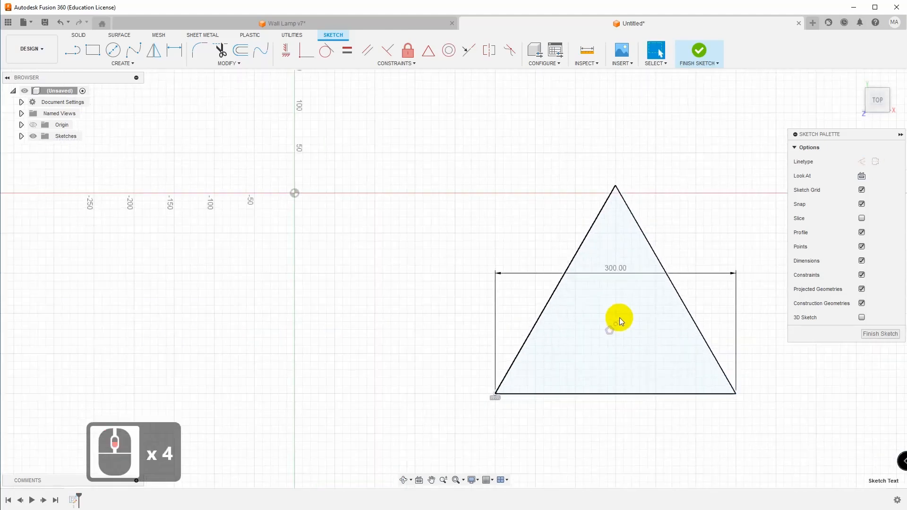
scroll(625, 288, down, 4)
click(229, 62)
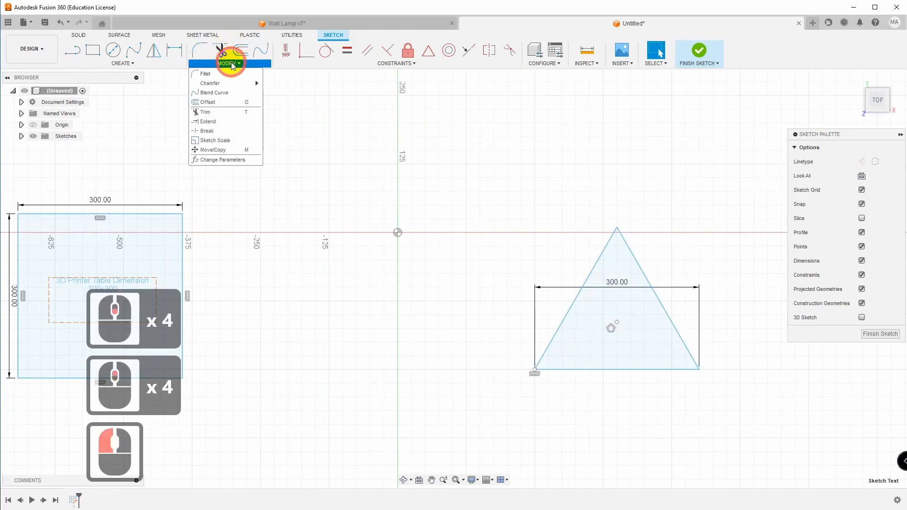
mouse_move(233, 83)
click(293, 81)
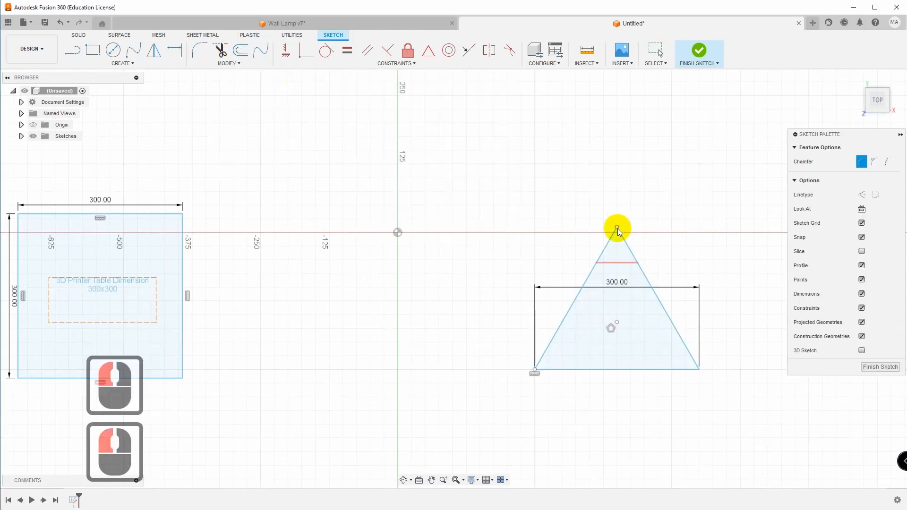
text(50)
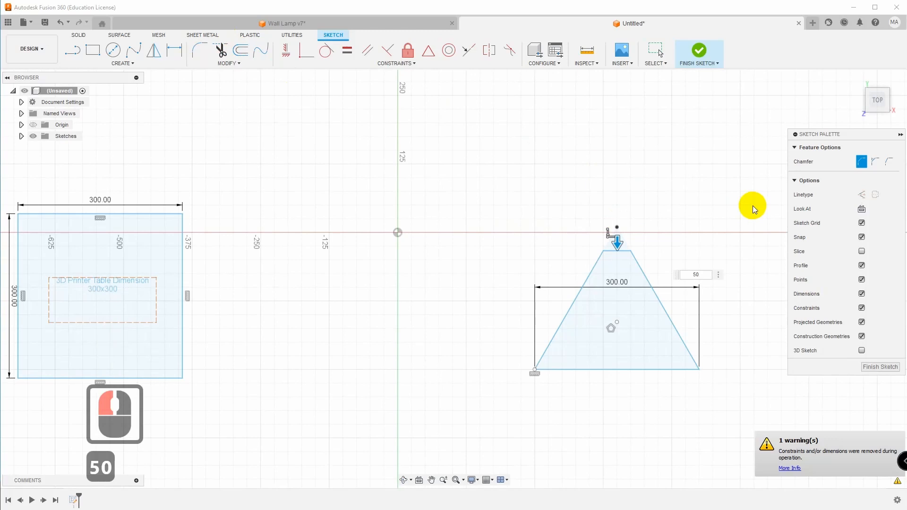
key(Return)
Step: Repeat the 50 mm equal-distance chamfer on the lower right corner of the triangle
right_click(565, 166)
click(557, 138)
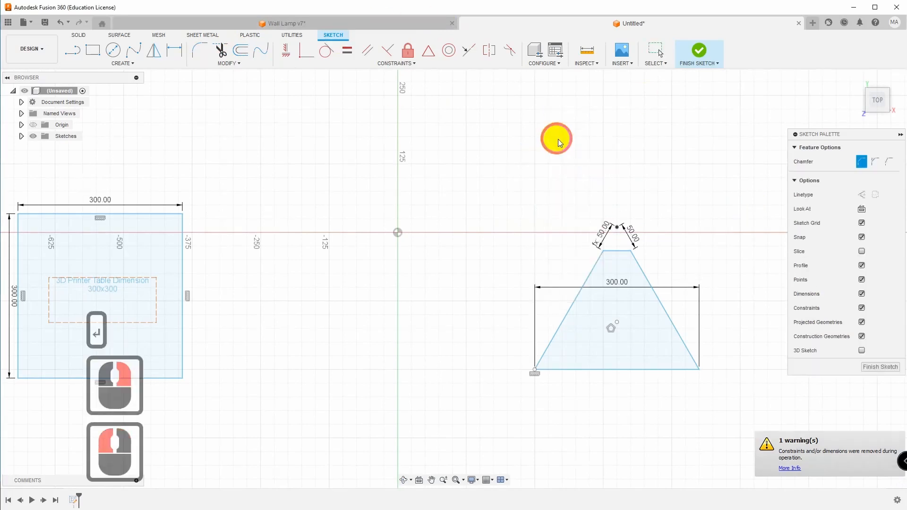
click(700, 370)
text(50)
key(Return)
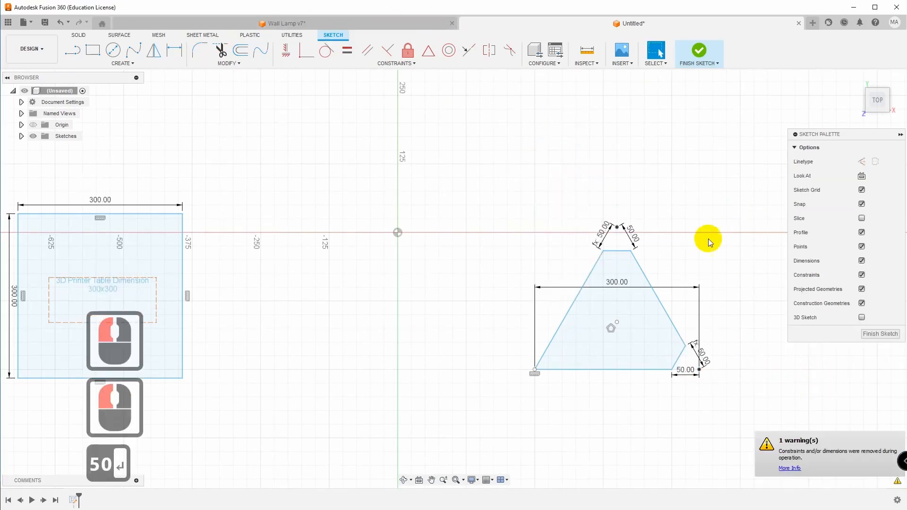
Step: Chamfer the remaining lower left corner of the triangle by 50 mm between its slanted side and base
right_click(500, 284)
click(504, 255)
click(538, 366)
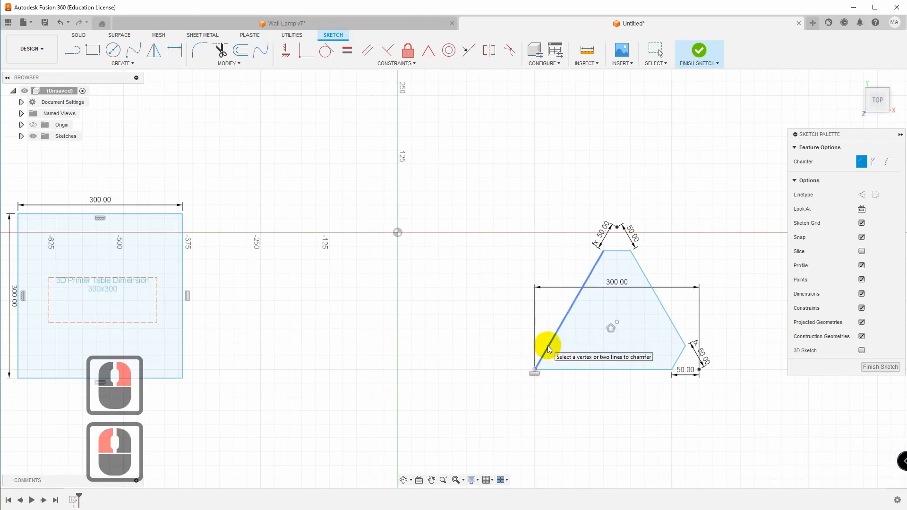
click(565, 370)
text(50)
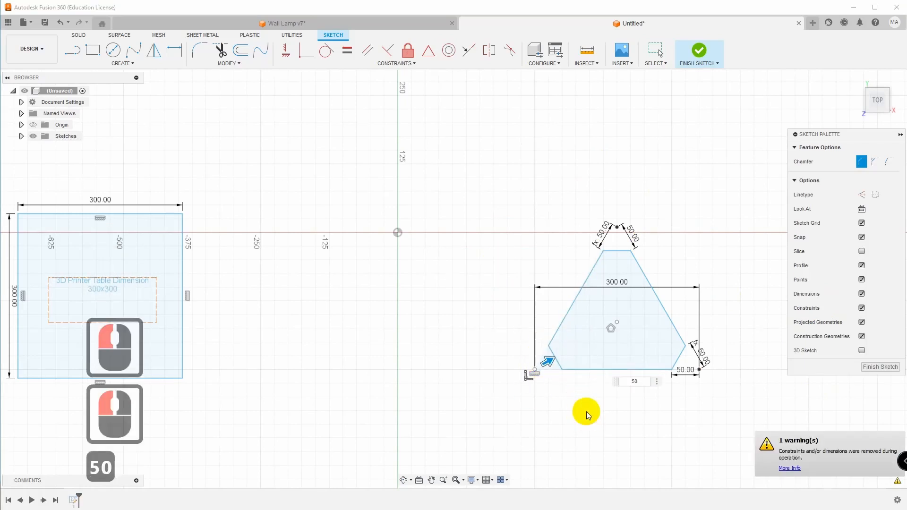
key(Return)
Step: Move the 300 mm square over the chamfered triangle to check how much space is left around it
drag(181, 269, 696, 321)
scroll(650, 348, up, 6)
scroll(651, 332, down, 3)
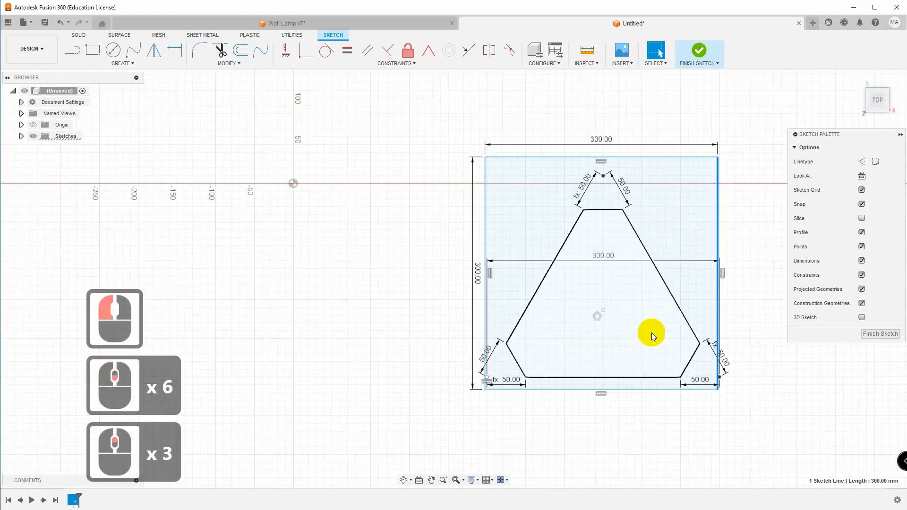
Step: Set the triangle's overall base dimension to 330 mm
double_click(603, 258)
click(586, 259)
text(330)
key(Return)
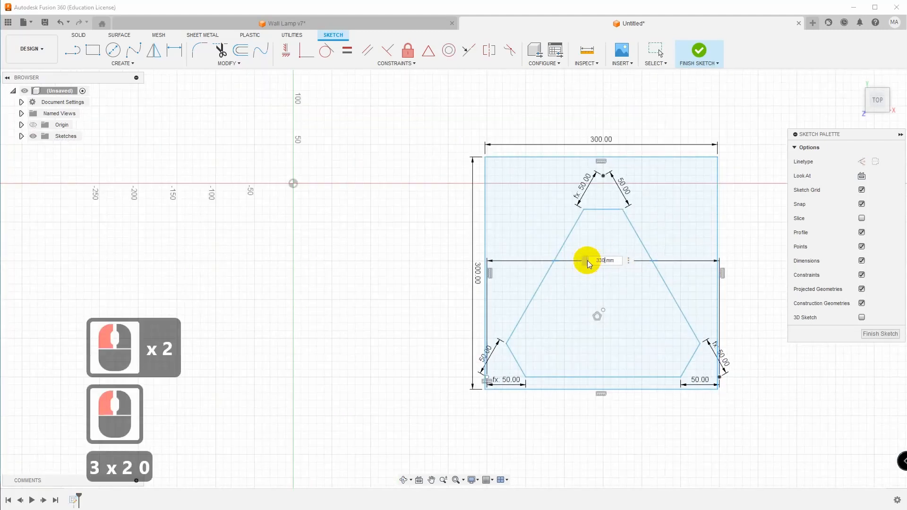
Step: Recenter the 300 mm square around the enlarged triangle to check the fit, and return it to the left of the origin
drag(718, 238, 731, 244)
drag(640, 389, 643, 403)
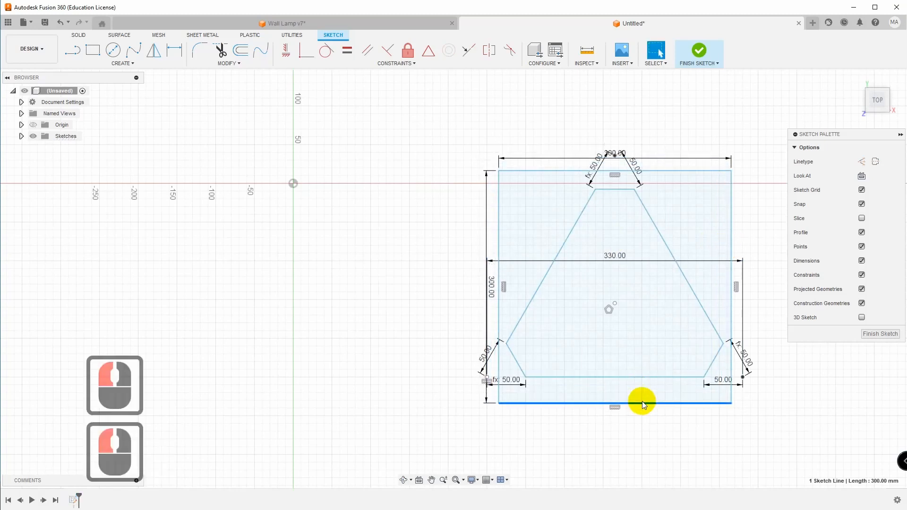
scroll(673, 420, down, 9)
drag(696, 334, 385, 364)
Step: Apply a Coincident constraint between the triangle's centre point and the sketch origin, and end the command
scroll(696, 289, up, 3)
click(396, 63)
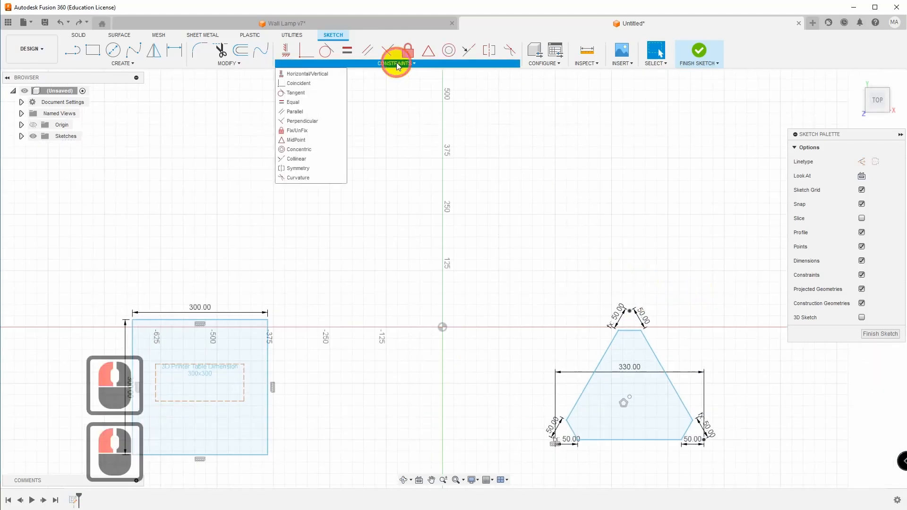
click(298, 83)
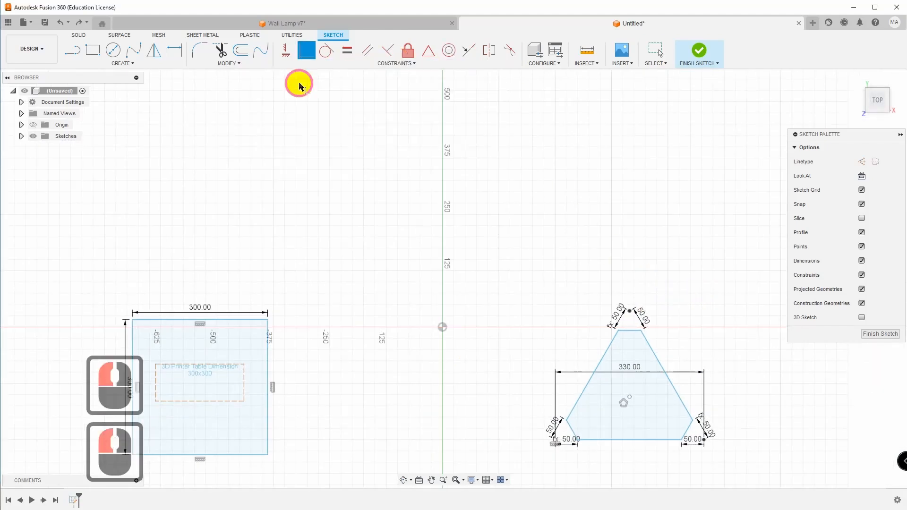
click(630, 399)
click(442, 327)
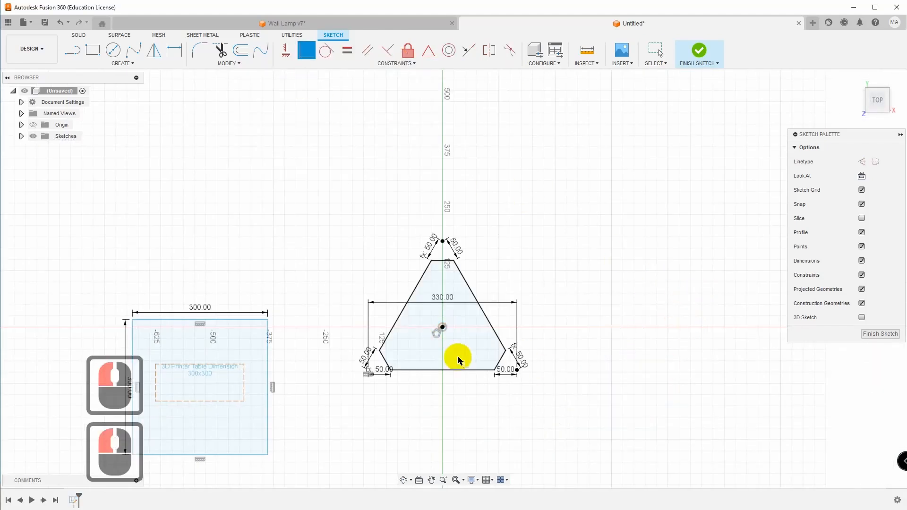
scroll(457, 357, up, 6)
scroll(458, 357, down, 3)
right_click(420, 385)
click(377, 382)
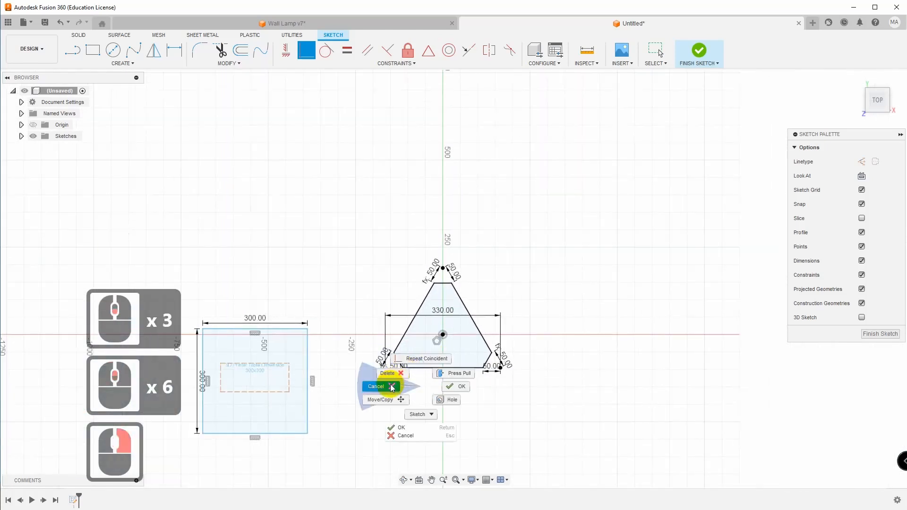
Step: Offset the chamfered triangle's outline outward by 1.5 mm
scroll(267, 363, up, 4)
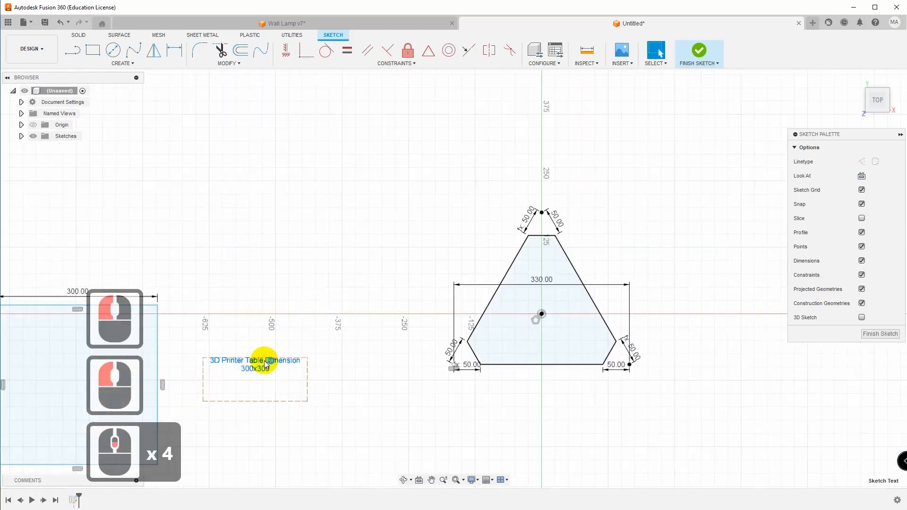
scroll(588, 233, up, 3)
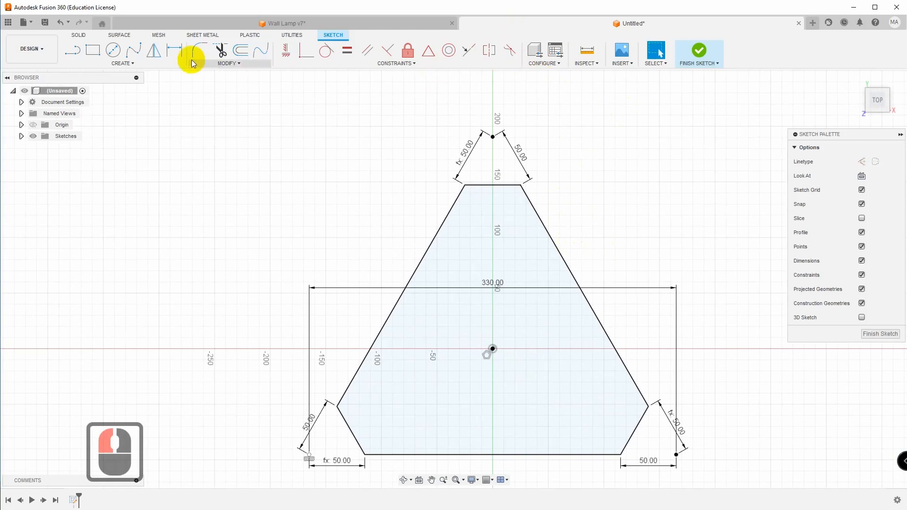
click(240, 50)
click(568, 267)
scroll(603, 253, up, 3)
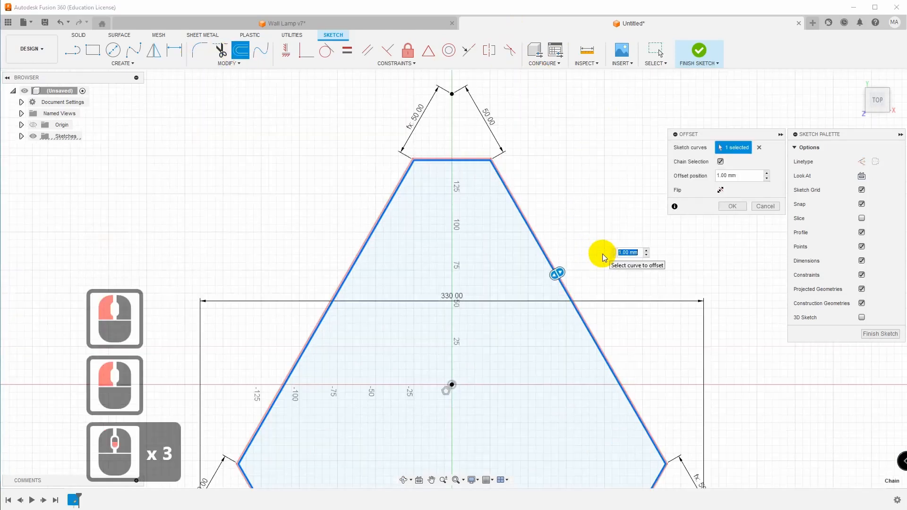
text(1,5)
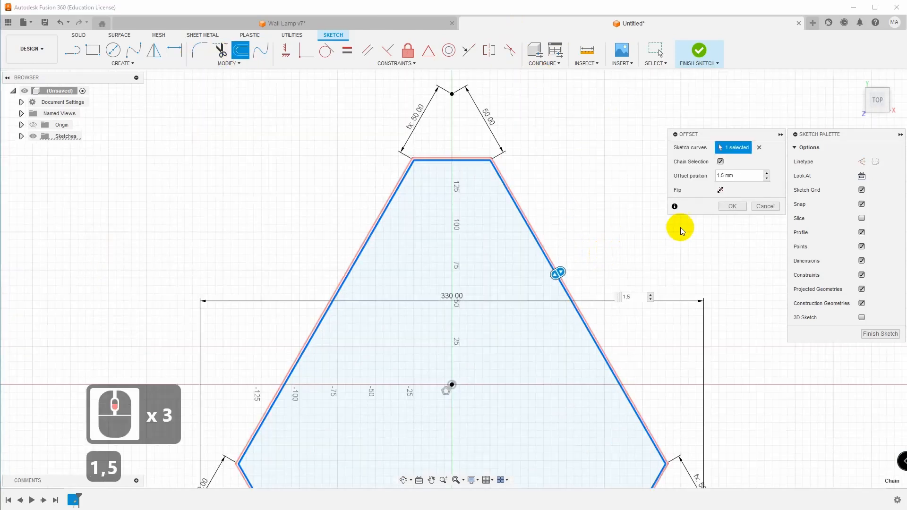
click(728, 208)
Step: Offset the original chamfered triangle outline inward by 15 mm
click(243, 52)
click(565, 293)
scroll(563, 296, up, 8)
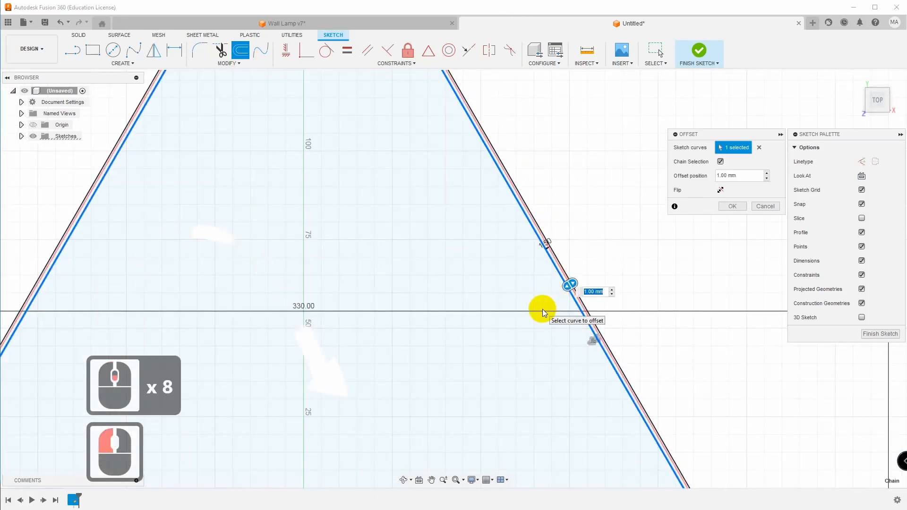
text(15)
click(722, 191)
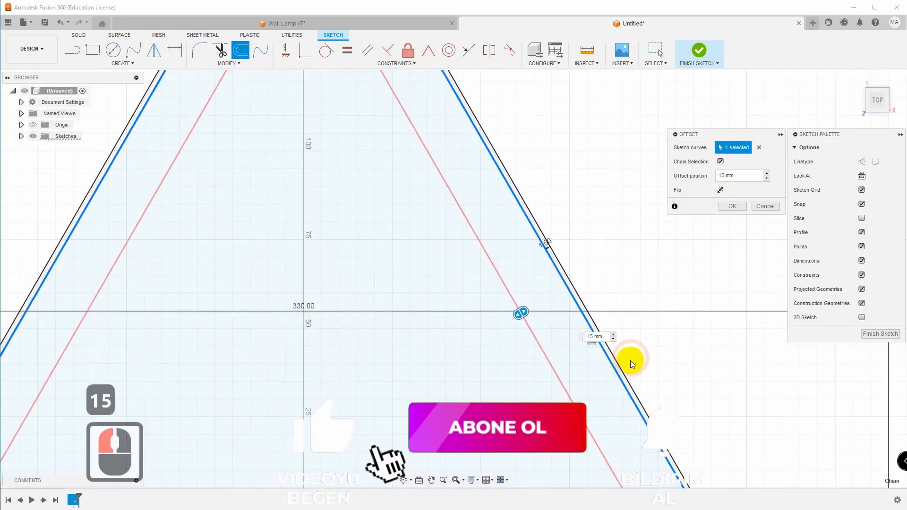
scroll(691, 256, down, 6)
click(732, 206)
Step: Draw a construction line from the triangle's lower-left corner point to the midpoint of the opposite side
scroll(640, 330, down, 3)
scroll(640, 330, down, 3)
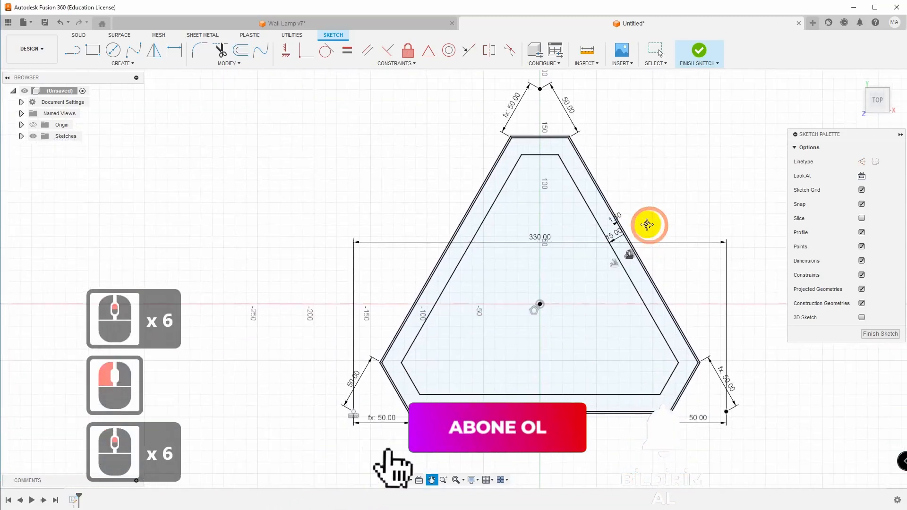
middle_drag(647, 222, 584, 209)
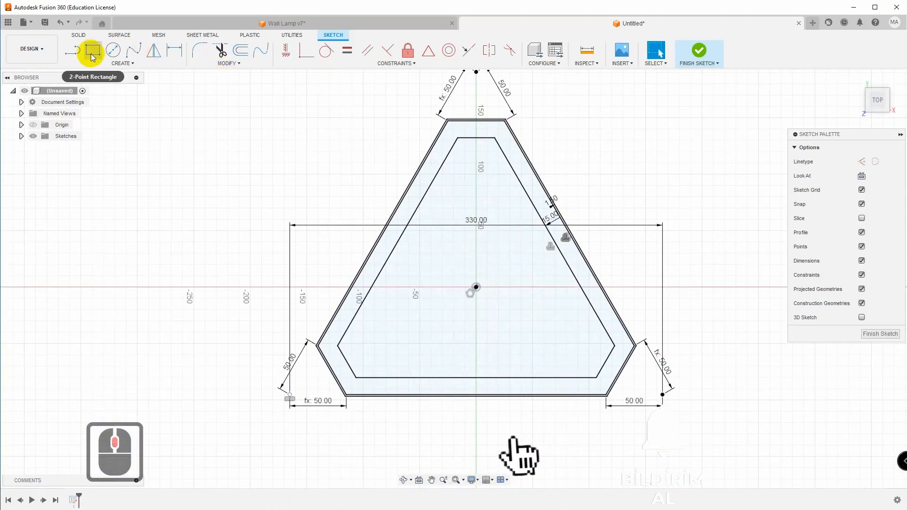
click(73, 49)
click(875, 162)
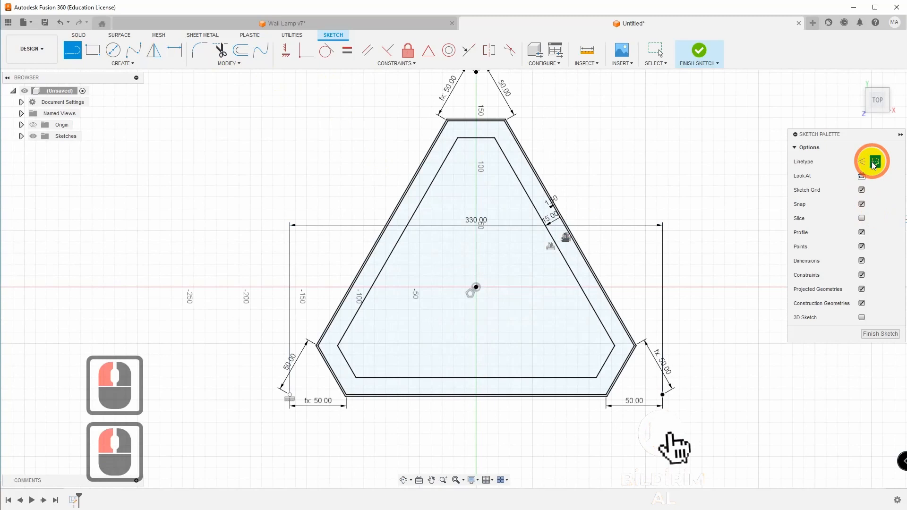
click(288, 393)
scroll(573, 251, up, 7)
scroll(573, 251, up, 2)
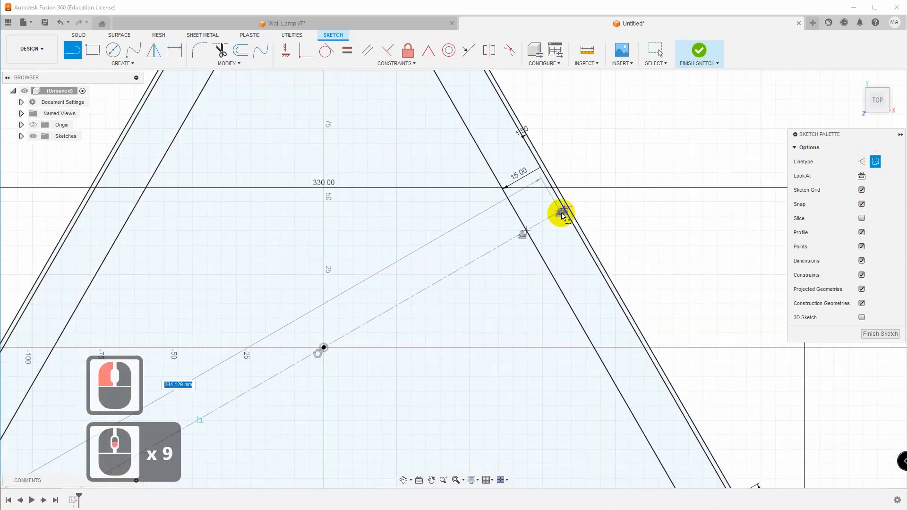
scroll(569, 208, up, 4)
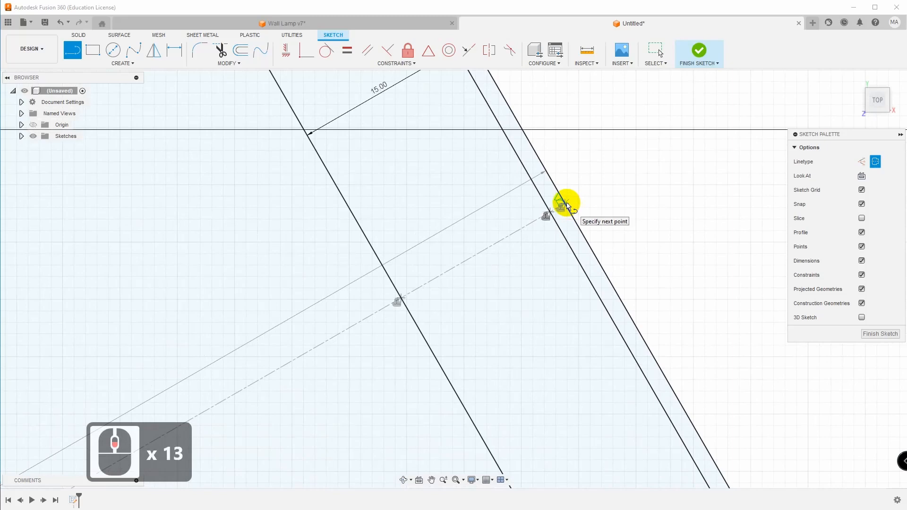
click(568, 206)
scroll(486, 340, down, 20)
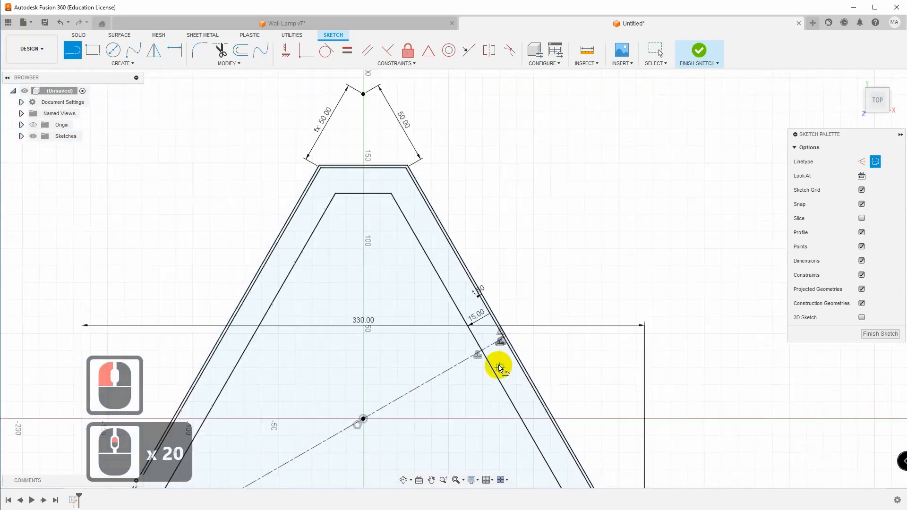
Step: Draw a vertical construction line from the triangle's apex point to the midpoint of the base
middle_click(416, 110)
middle_click(416, 110)
click(423, 124)
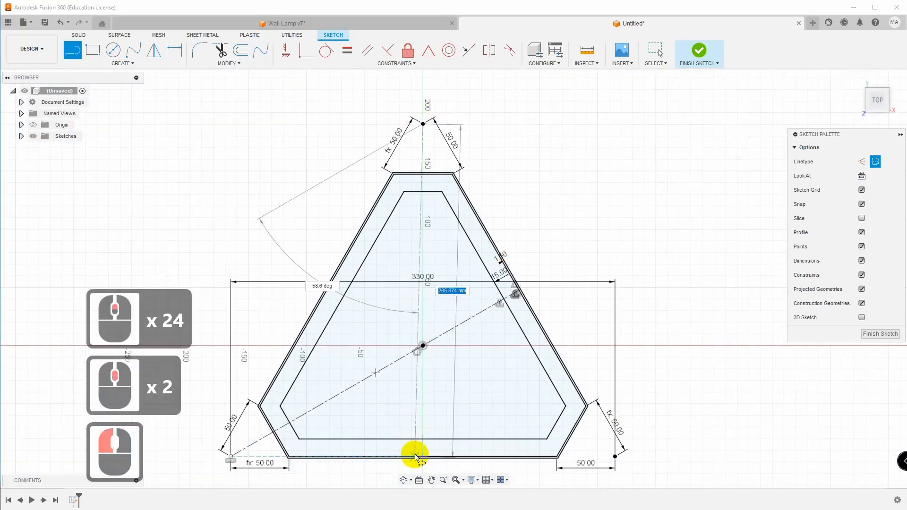
scroll(416, 459, up, 12)
click(433, 454)
scroll(432, 456, down, 13)
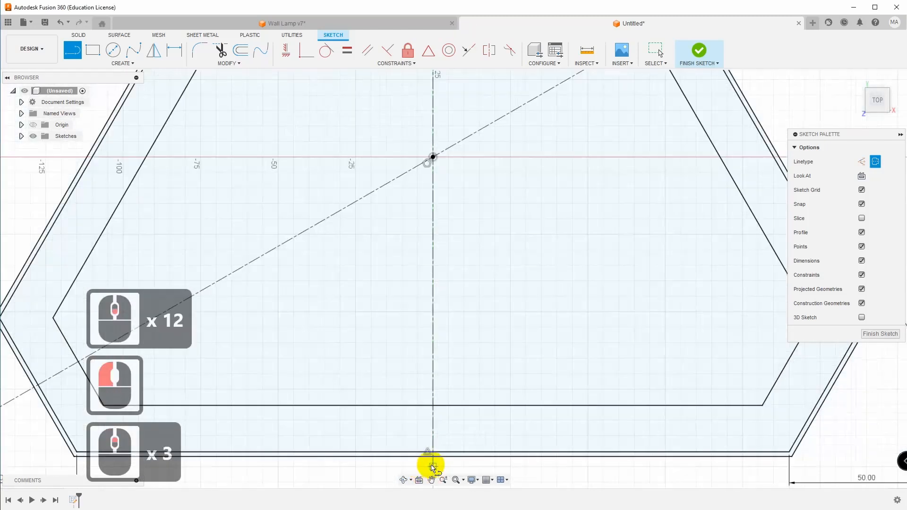
Step: Draw the third construction line from the triangle's lower-right corner point to the midpoint of the opposite side
click(631, 457)
scroll(344, 274, up, 8)
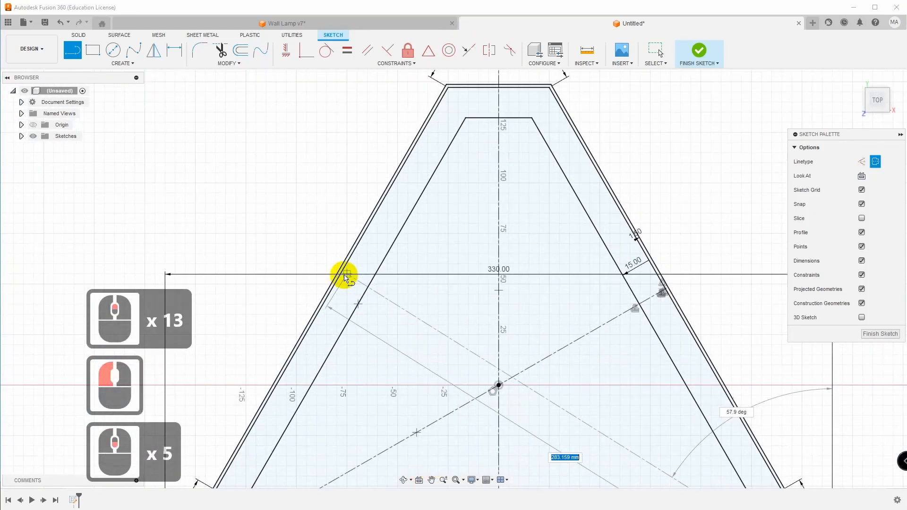
click(325, 294)
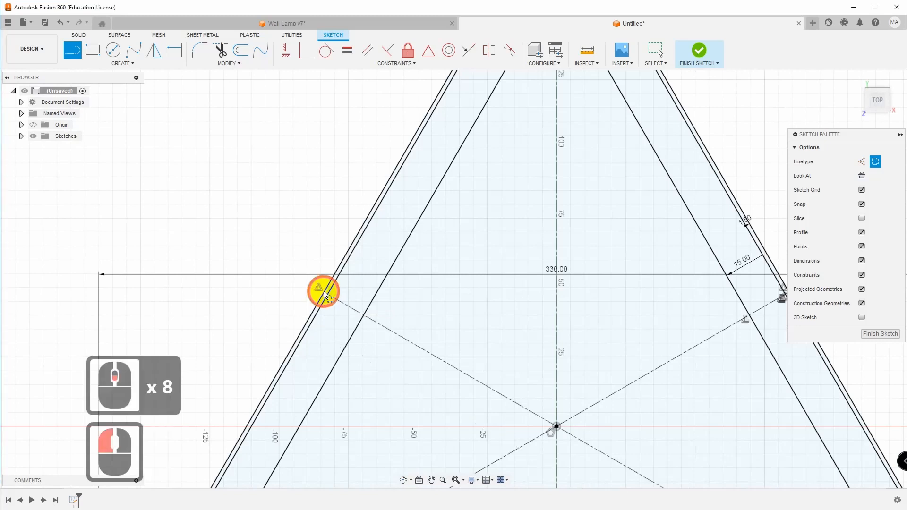
scroll(742, 270, down, 11)
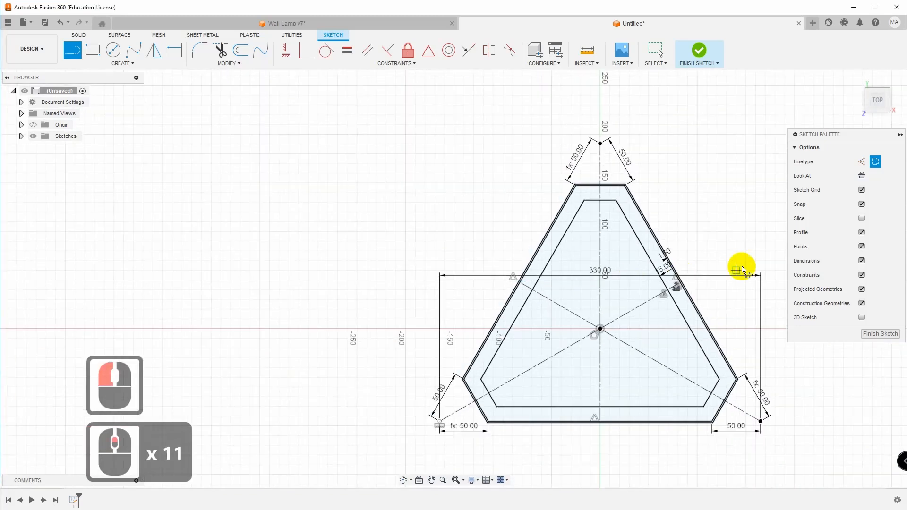
Step: Hide the sketch dimensions and constraints to examine the bare geometry, and show them again
click(862, 261)
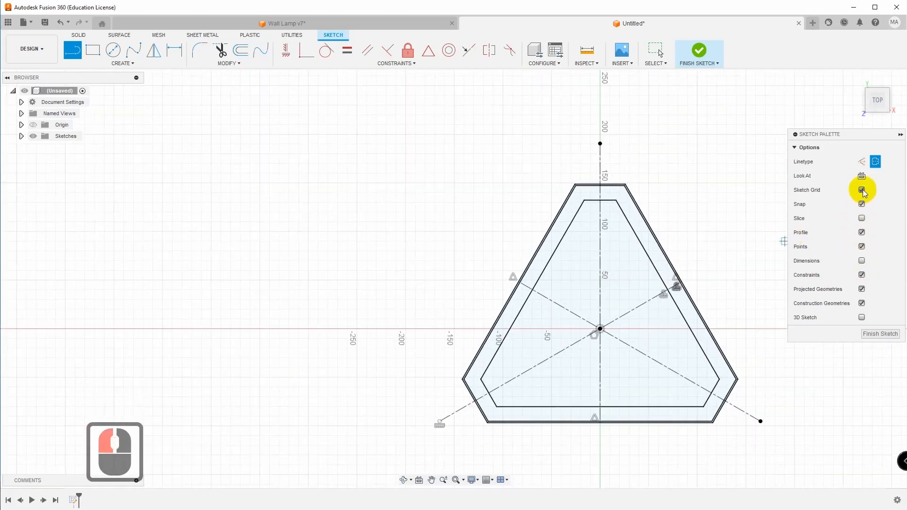
click(862, 275)
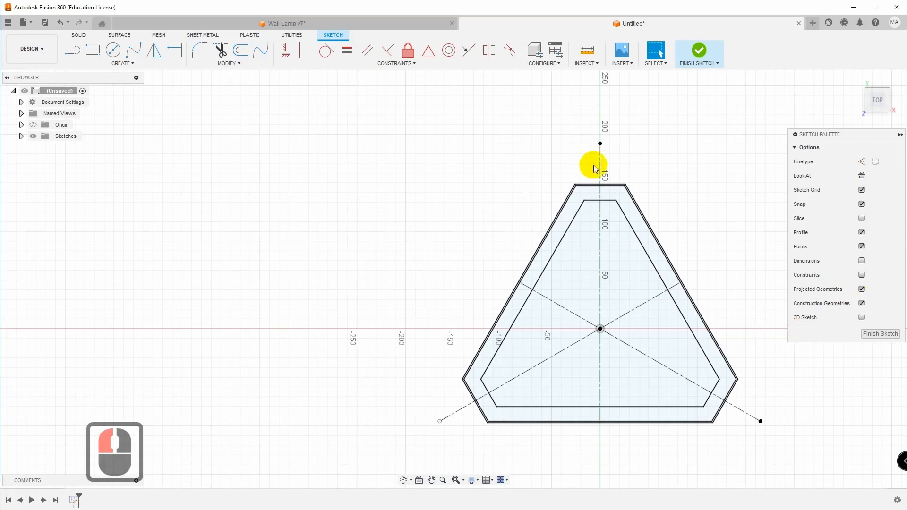
mouse_move(618, 293)
middle_down()
mouse_move(493, 252)
mouse_move(505, 264)
middle_up()
scroll(506, 265, down, 2)
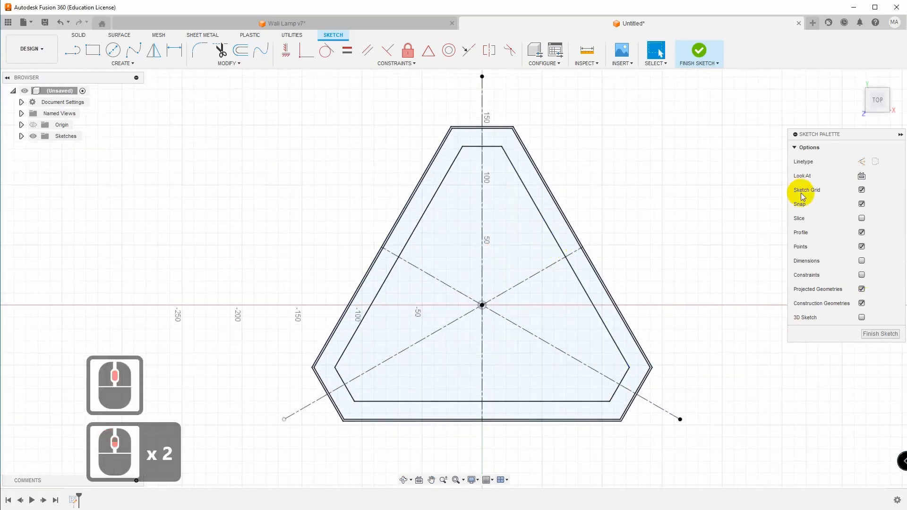
click(862, 261)
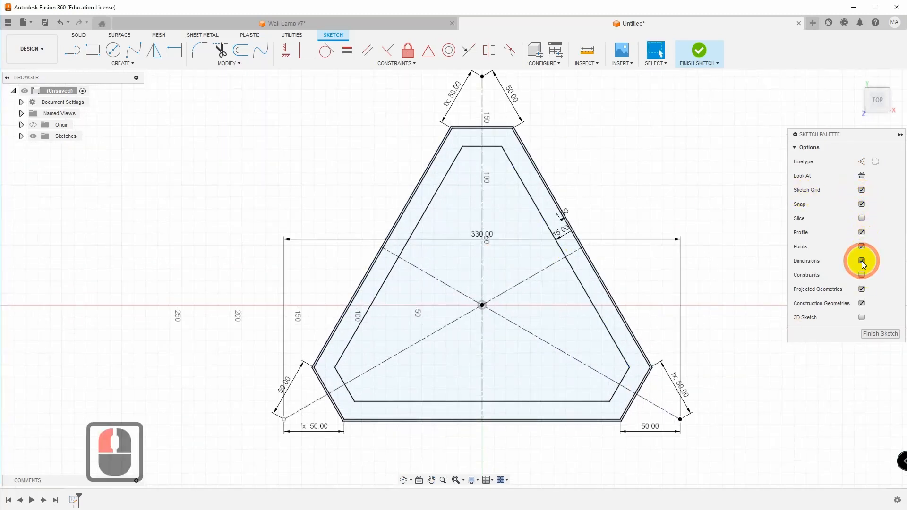
Step: Draw a 90 mm diameter circle centred on the sketch origin
scroll(676, 162, up, 2)
mouse_move(675, 161)
middle_down()
mouse_move(666, 185)
mouse_move(676, 203)
middle_up()
scroll(514, 279, down, 3)
click(107, 57)
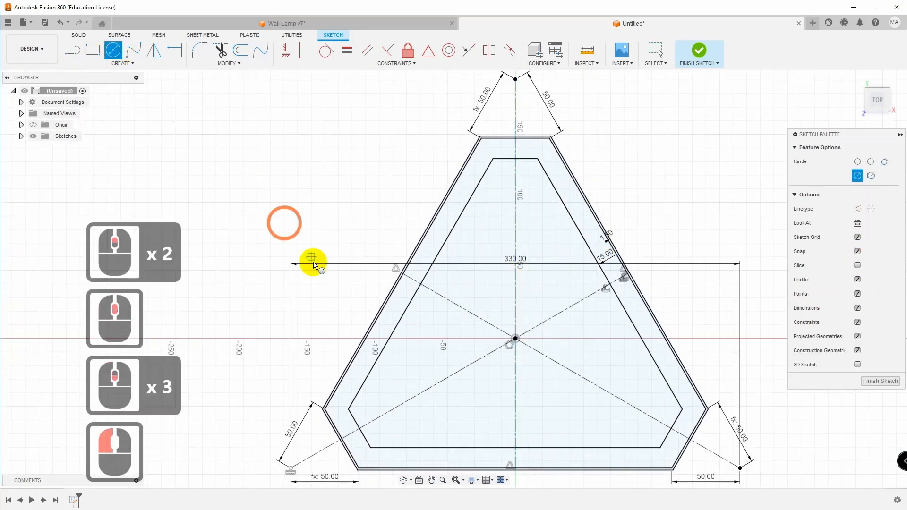
click(515, 338)
text(90)
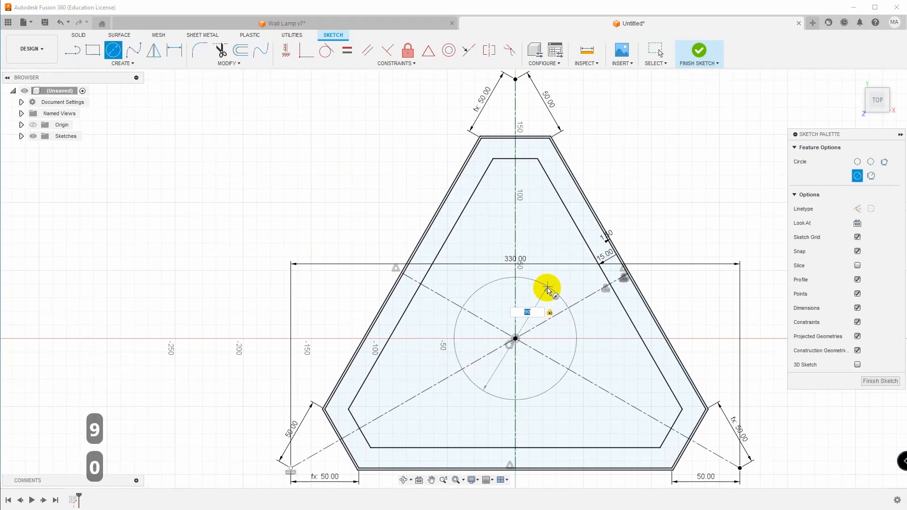
click(555, 255)
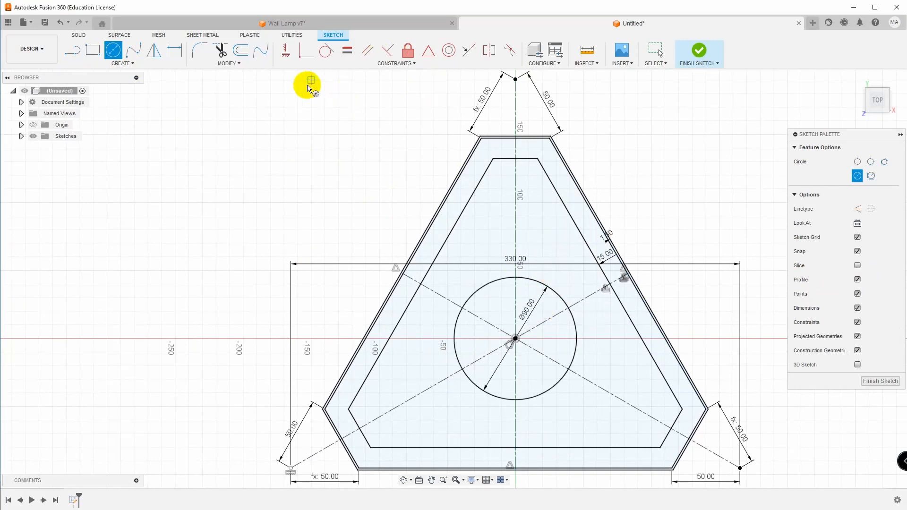
Step: Offset the construction line that ends at the lower-right corner point by 10 mm to both sides
click(240, 49)
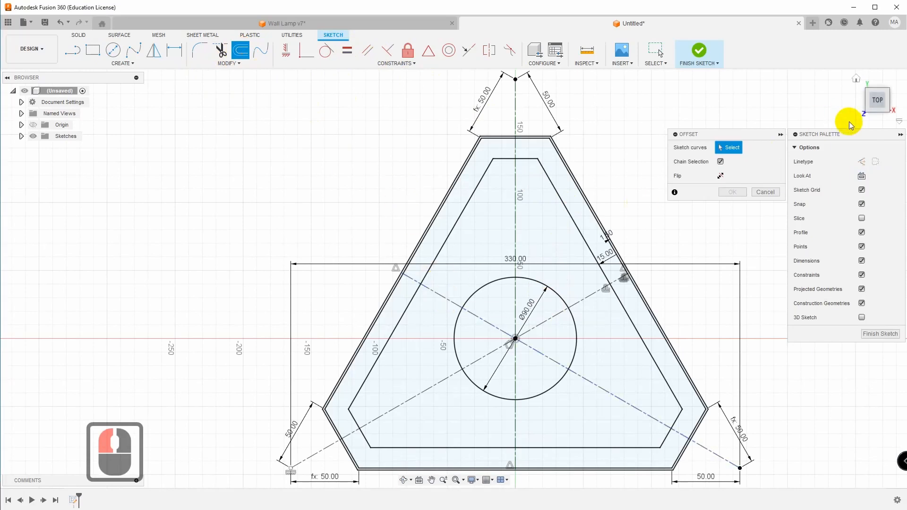
click(439, 319)
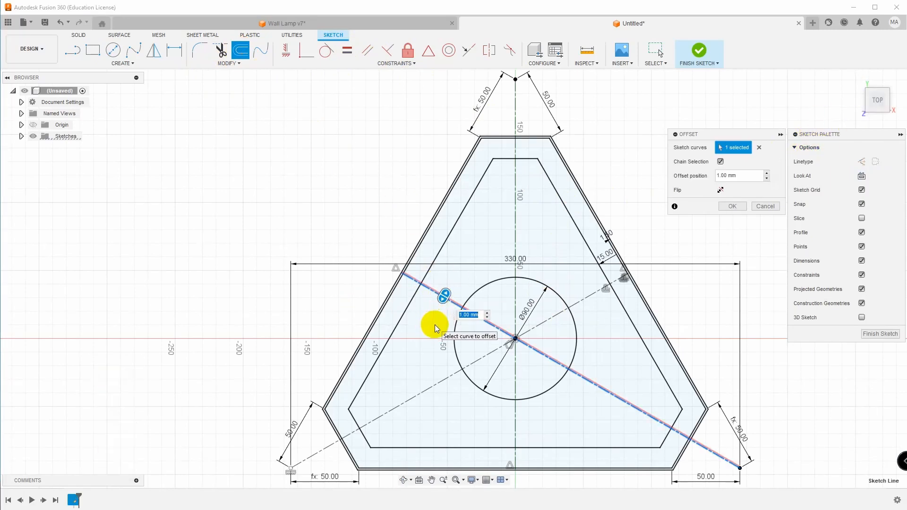
text(10)
click(726, 208)
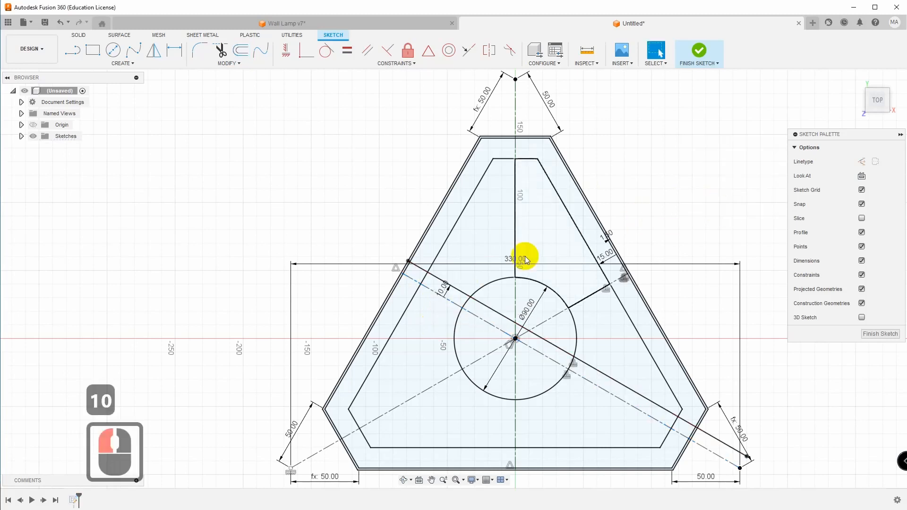
key(ctrl+z)
right_click(372, 182)
click(372, 163)
click(486, 325)
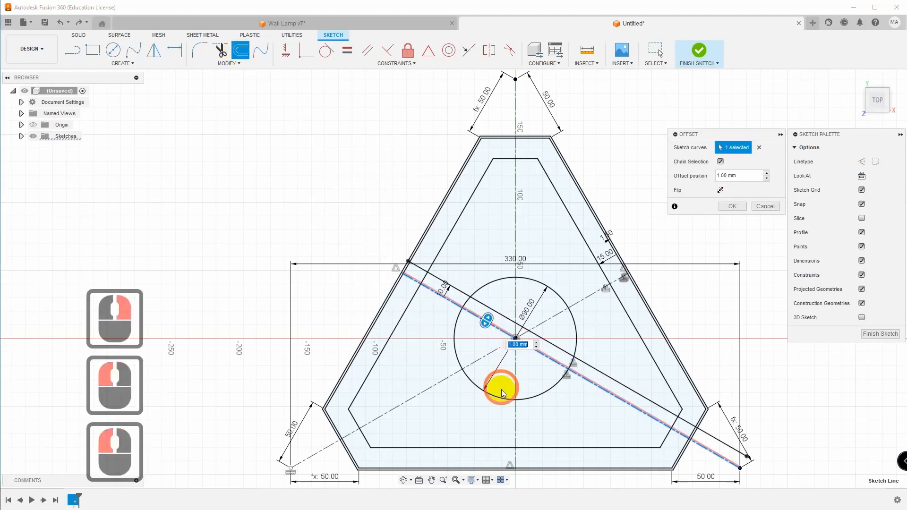
text(10)
click(721, 190)
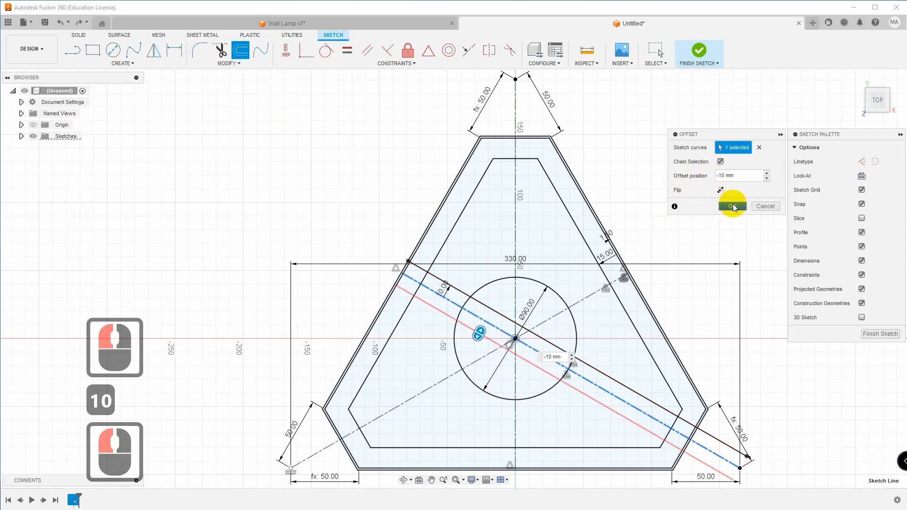
click(733, 206)
Step: Offset the construction line that starts at the lower-left corner point by 10 mm to both sides
right_click(353, 204)
click(355, 177)
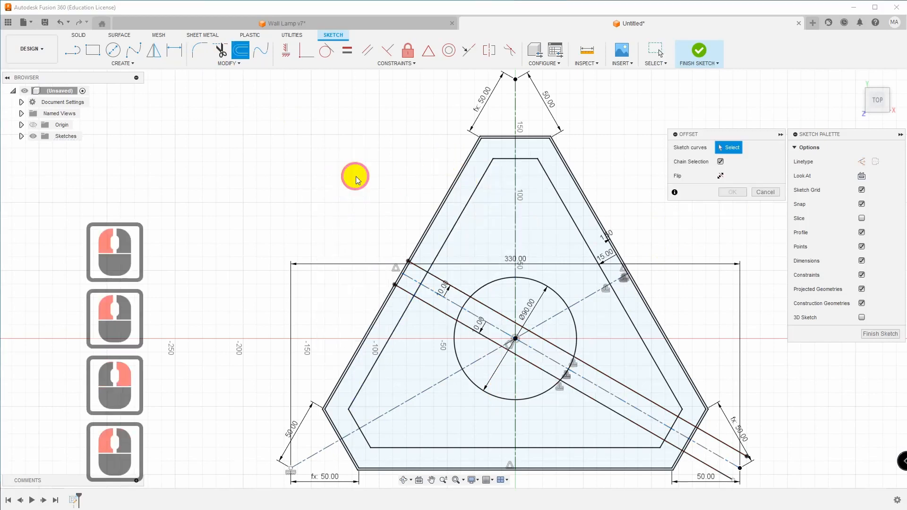
click(423, 392)
text(10)
key(Return)
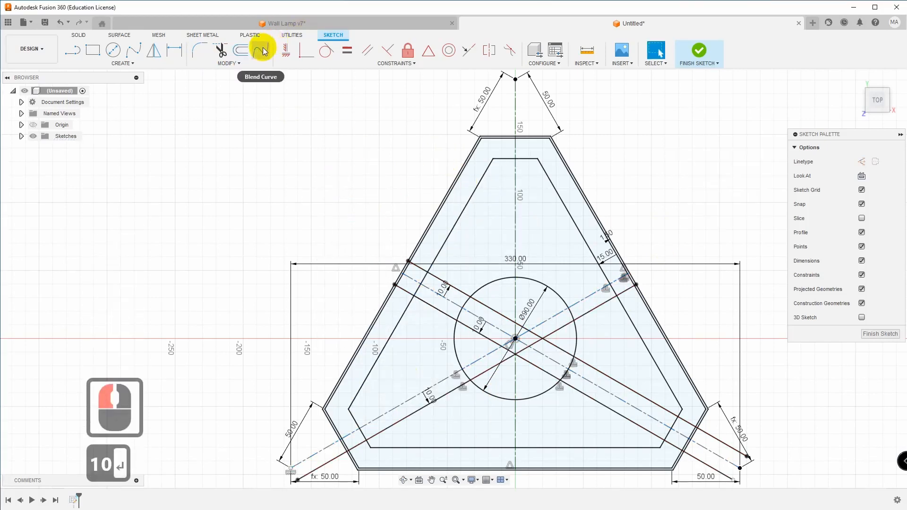
click(242, 51)
click(399, 405)
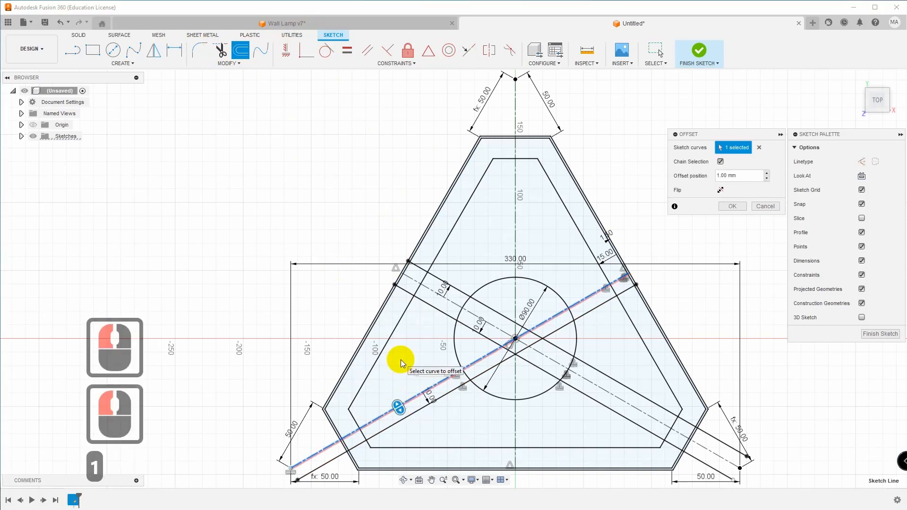
click(722, 191)
click(737, 208)
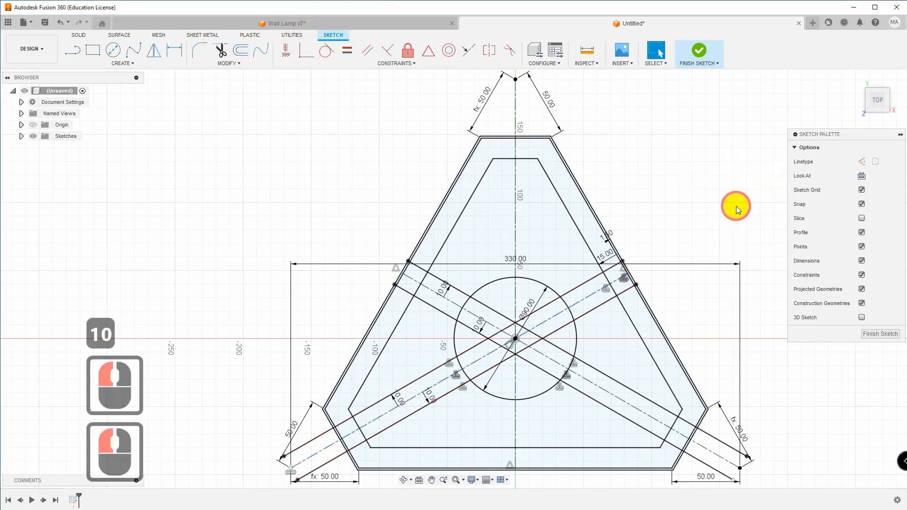
Step: Offset the vertical construction line by 10 mm to both sides
click(248, 56)
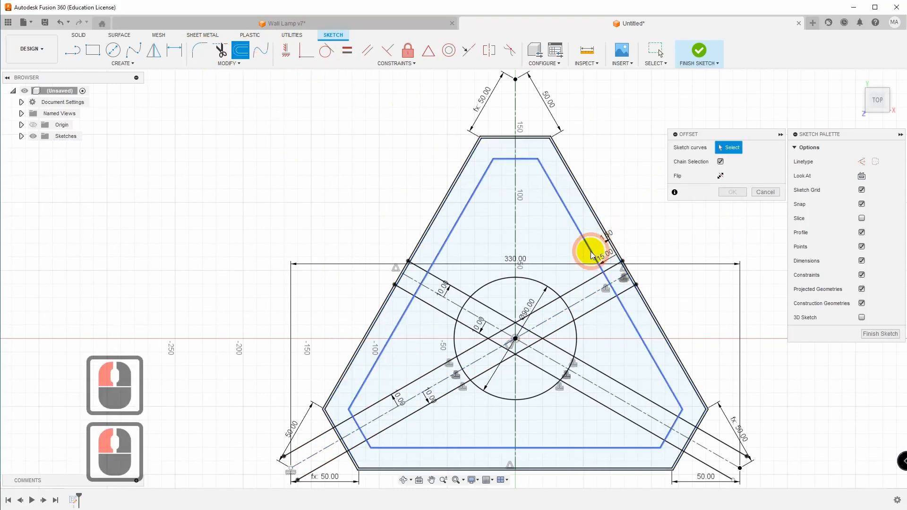
click(521, 232)
text(10)
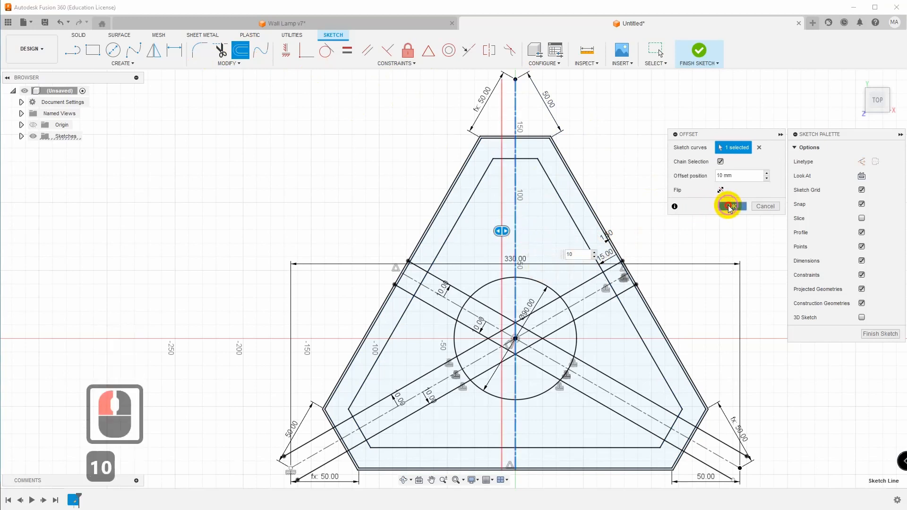
click(729, 208)
right_click(654, 165)
click(656, 138)
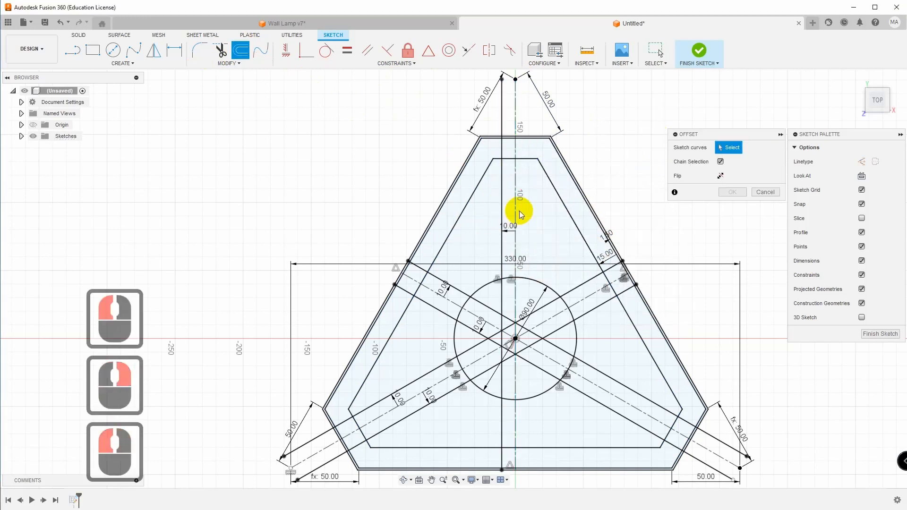
click(520, 211)
text(10)
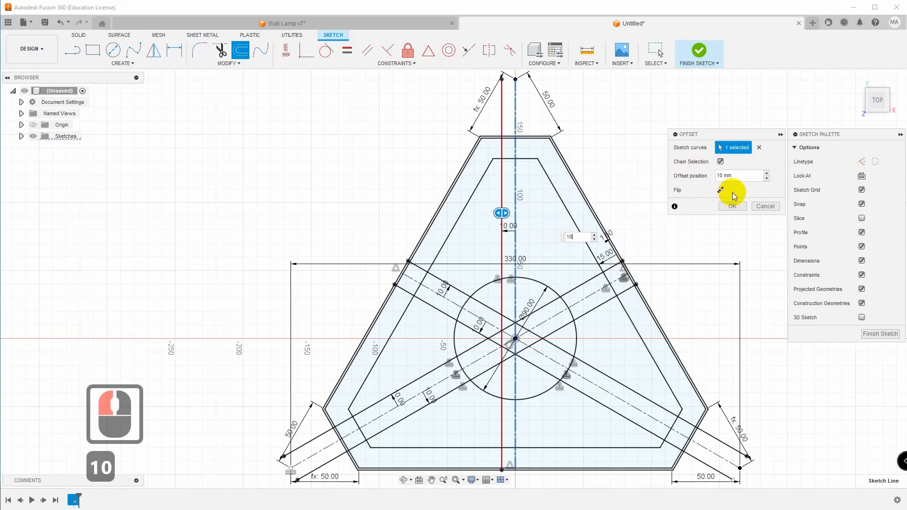
click(730, 205)
Step: Trim the upper offset line at the lower-left corner from its outer end back to the central circle
scroll(647, 194, up, 4)
scroll(215, 348, up, 1)
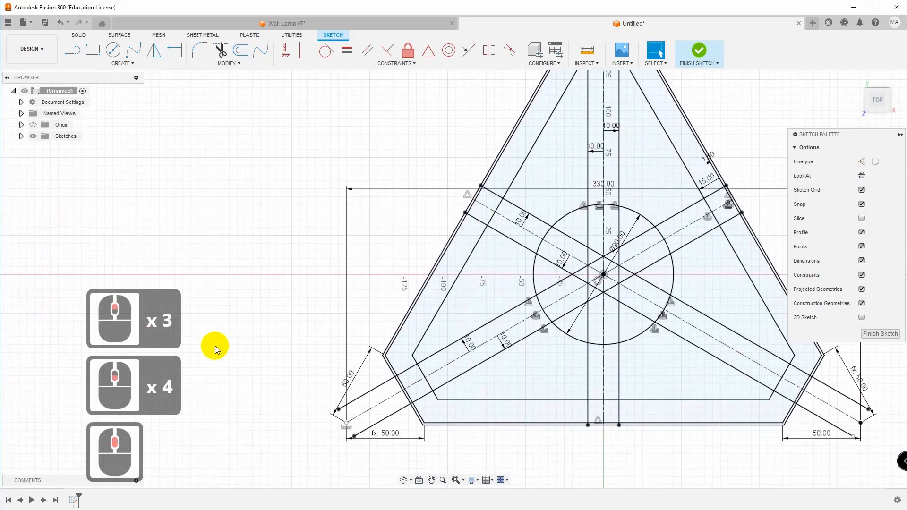
scroll(324, 364, up, 3)
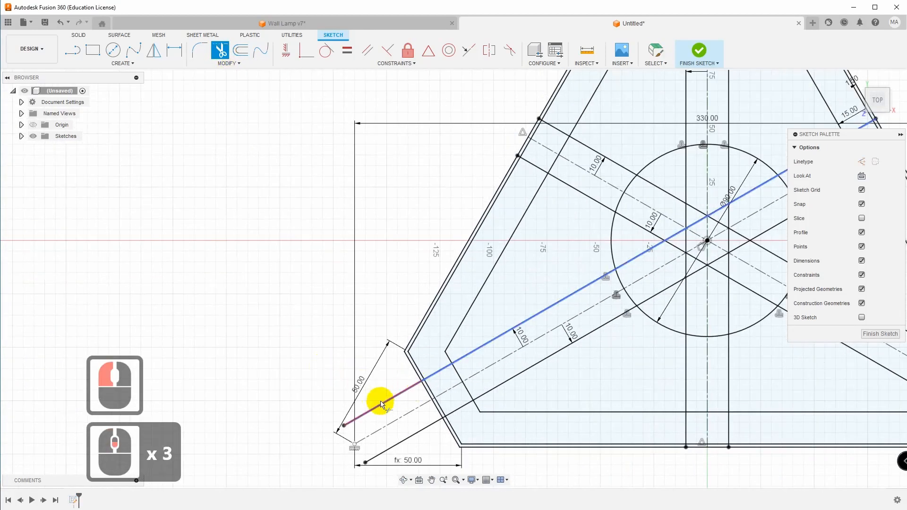
click(383, 404)
scroll(422, 385, up, 9)
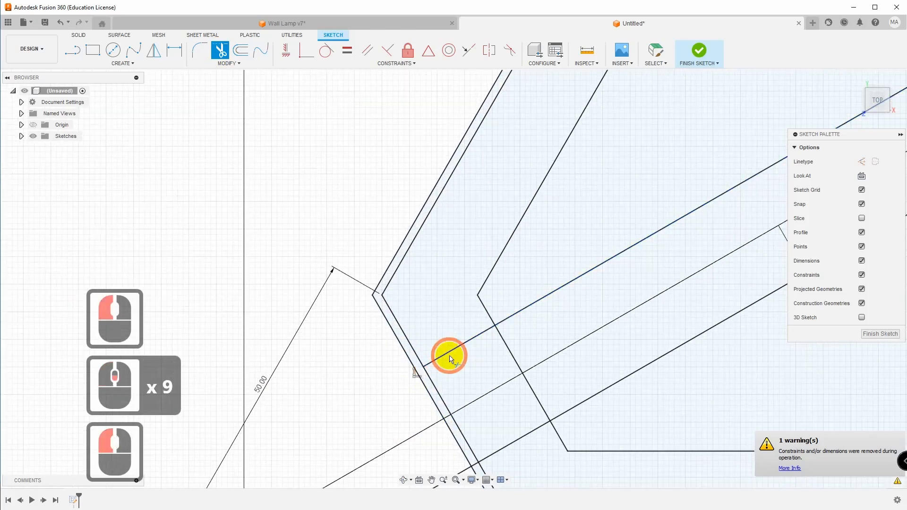
scroll(587, 307, down, 9)
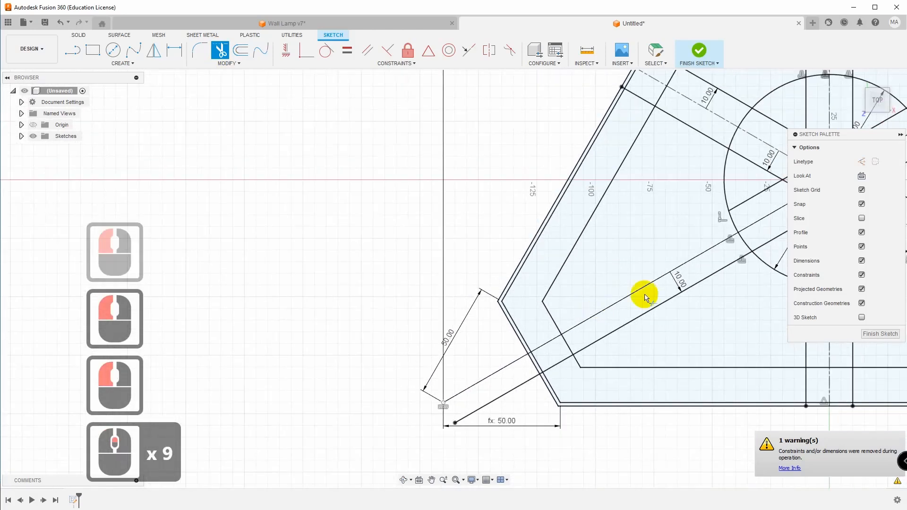
Step: Trim the rest of the upper offset line of the lower-left diagonal inside the central circle, up to the upper-right arm
click(453, 302)
click(488, 285)
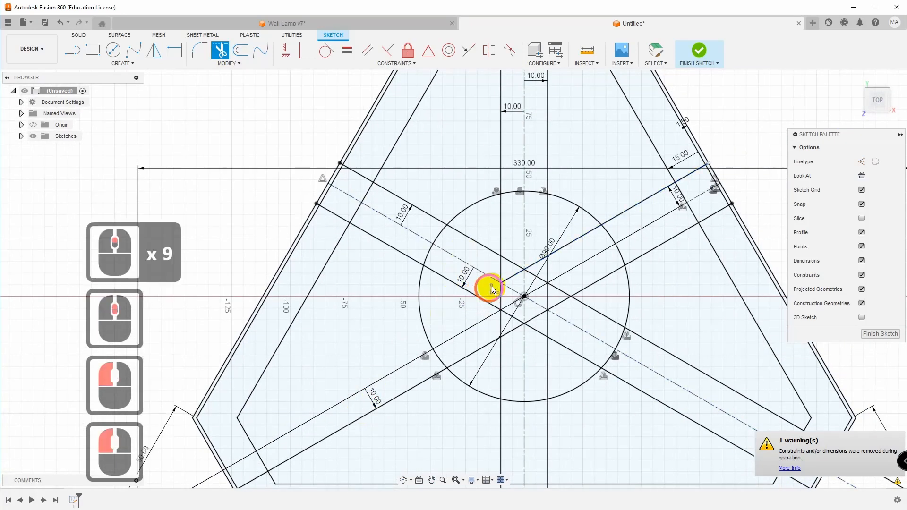
click(518, 276)
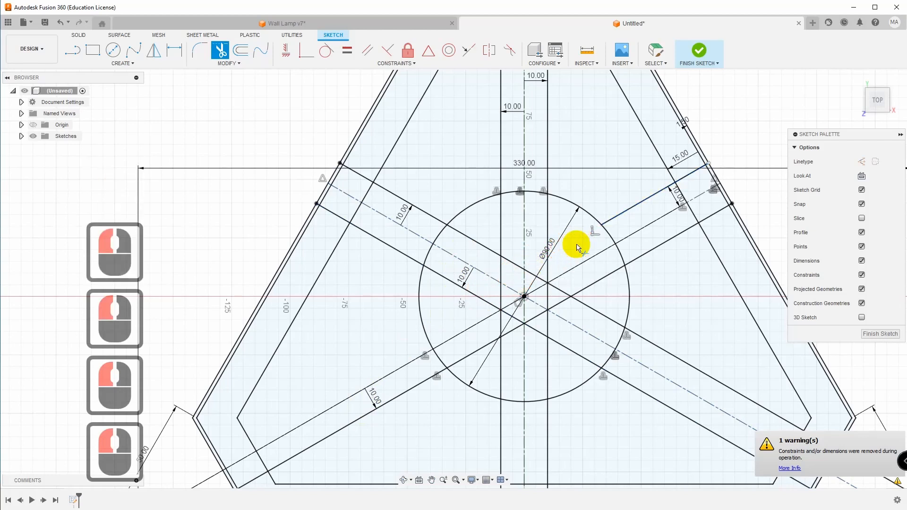
Step: Trim the diagonal's lower offset line from the lower-left corner through the circle, and remove the circle arcs across the upper-right arm opening
middle_drag(364, 400, 431, 322)
click(260, 438)
scroll(292, 426, down, 5)
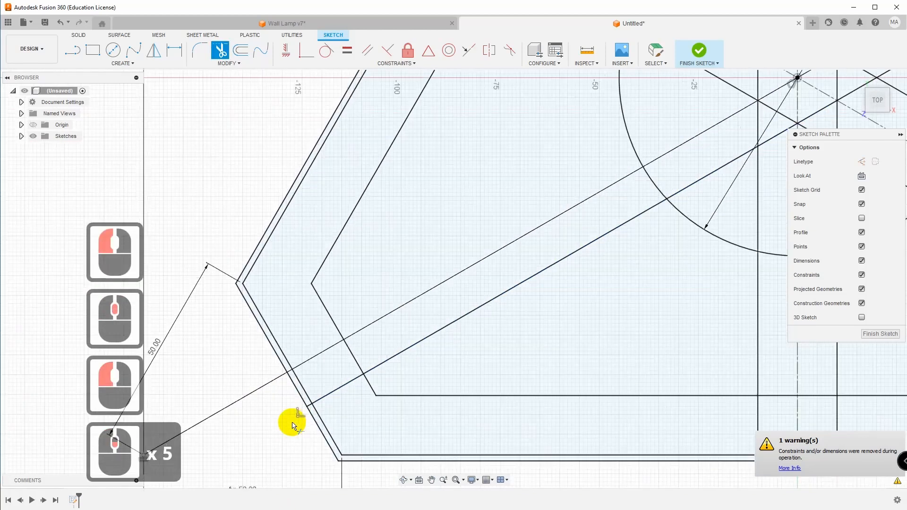
click(310, 405)
click(338, 390)
click(429, 336)
middle_drag(680, 272, 291, 479)
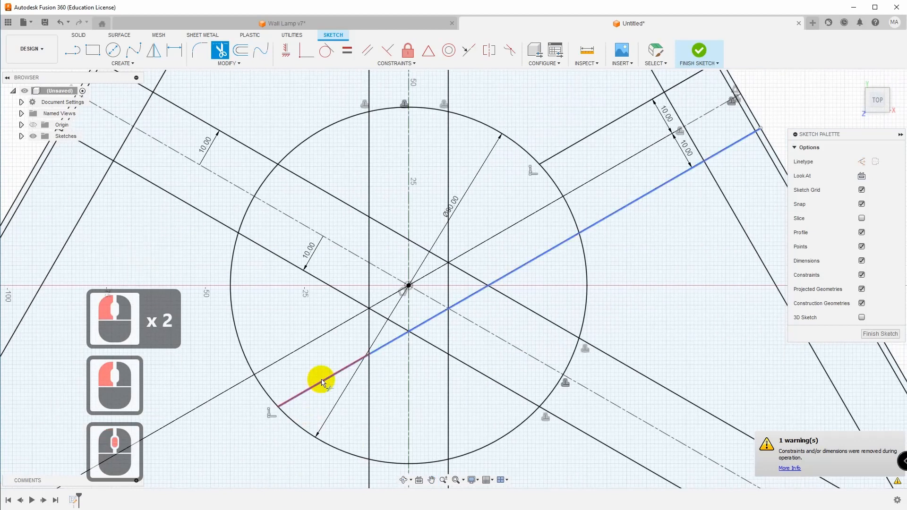
click(324, 383)
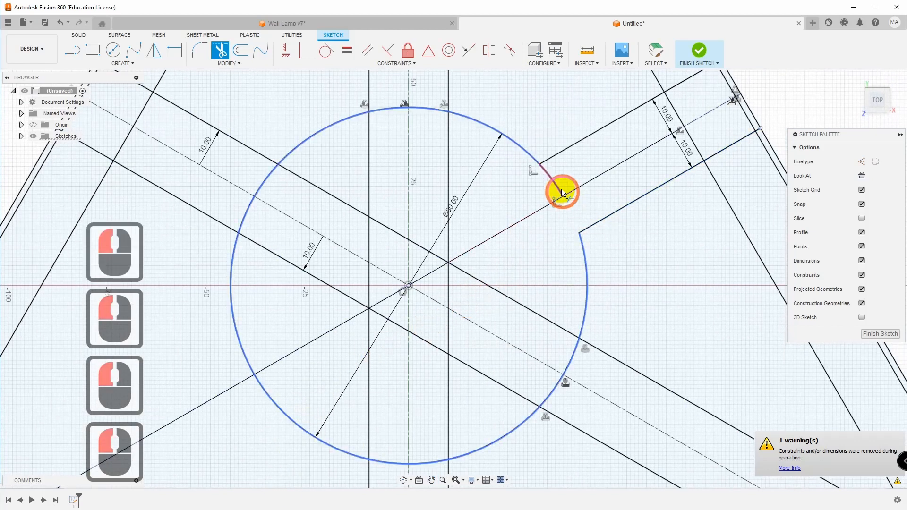
scroll(629, 91, up, 3)
scroll(628, 118, down, 9)
scroll(628, 137, up, 11)
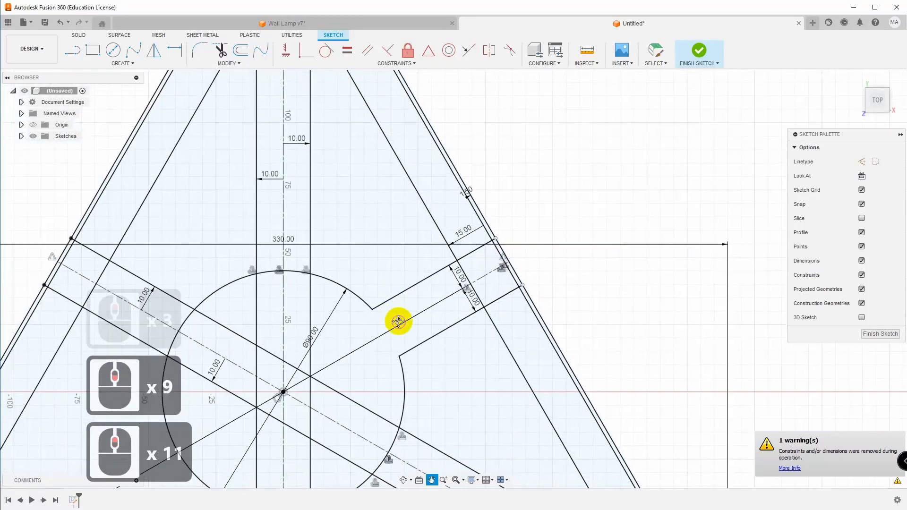
Step: Trim the upper offset line of the lower-right diagonal from its outer end through the circle to the upper-left arm
middle_drag(400, 319, 511, 258)
middle_drag(609, 395, 472, 213)
click(655, 348)
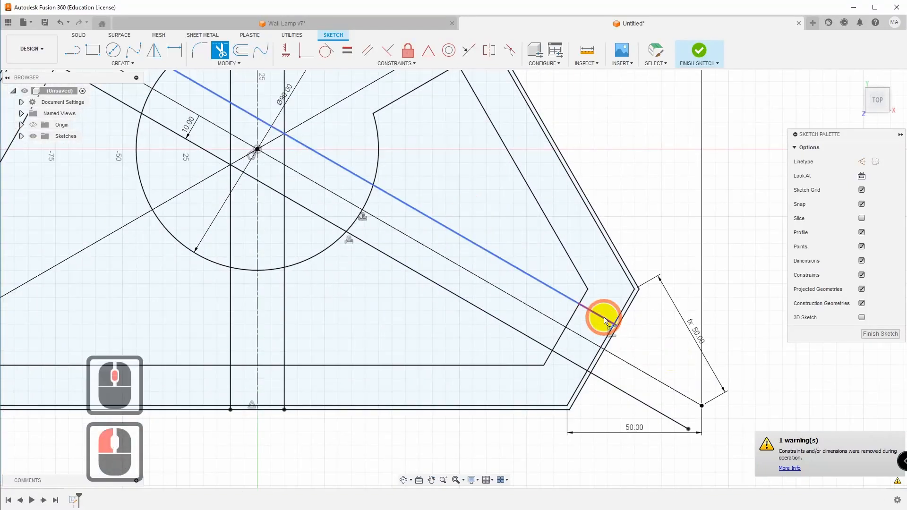
click(336, 167)
middle_drag(343, 133, 506, 285)
click(413, 265)
click(350, 228)
Step: Trim the circle arcs across the upper-left arm opening and the other offset line from the circle to its end beyond the lower-right corner
click(324, 230)
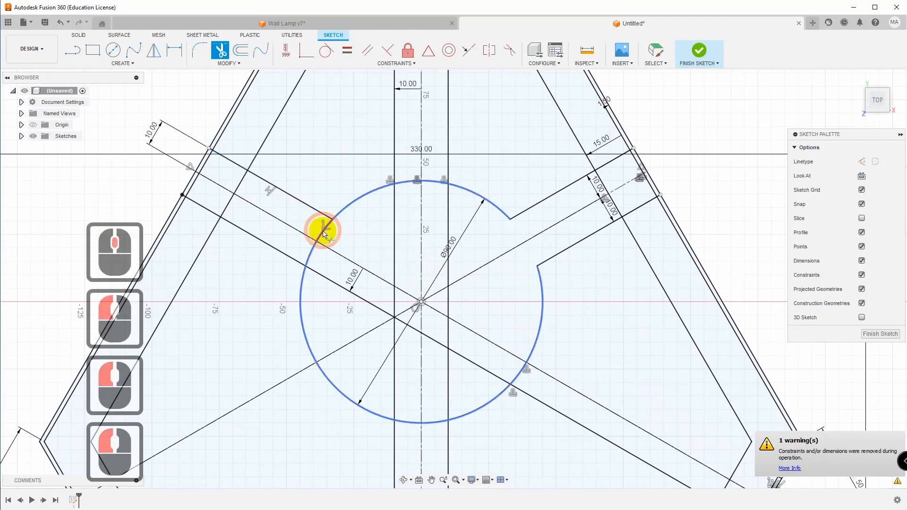
click(310, 253)
click(324, 282)
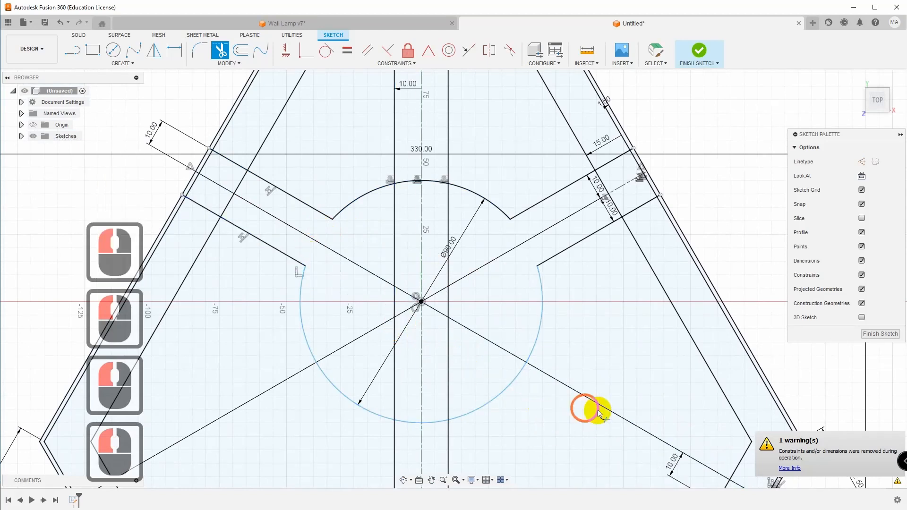
middle_drag(742, 444, 542, 244)
scroll(579, 279, down, 11)
click(580, 274)
click(424, 382)
click(493, 422)
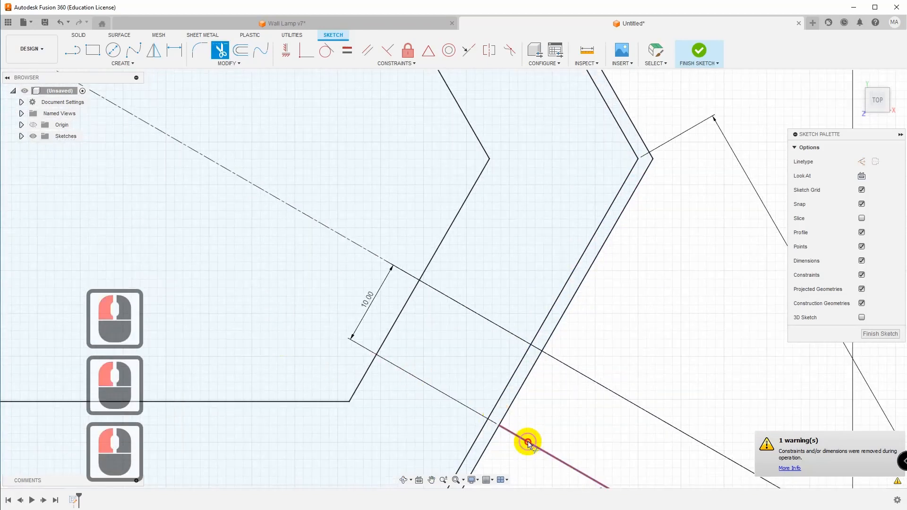
click(528, 441)
Step: Trim the right-hand vertical offset line where it crosses the outlines at the triangle's upper corner
scroll(638, 381, up, 18)
middle_drag(531, 318, 596, 306)
middle_drag(567, 195, 595, 361)
click(533, 162)
scroll(530, 187, down, 14)
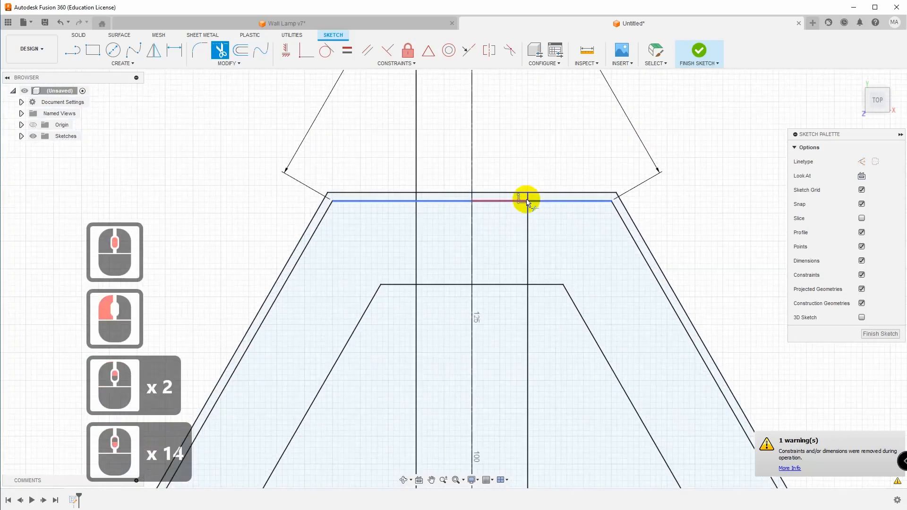
scroll(527, 199, down, 6)
click(528, 192)
click(529, 279)
Step: Trim the right-hand vertical offset line from the upper corner down through the circle to the lower arm
scroll(539, 344, up, 14)
middle_drag(557, 395, 555, 207)
click(533, 302)
middle_drag(552, 378, 561, 217)
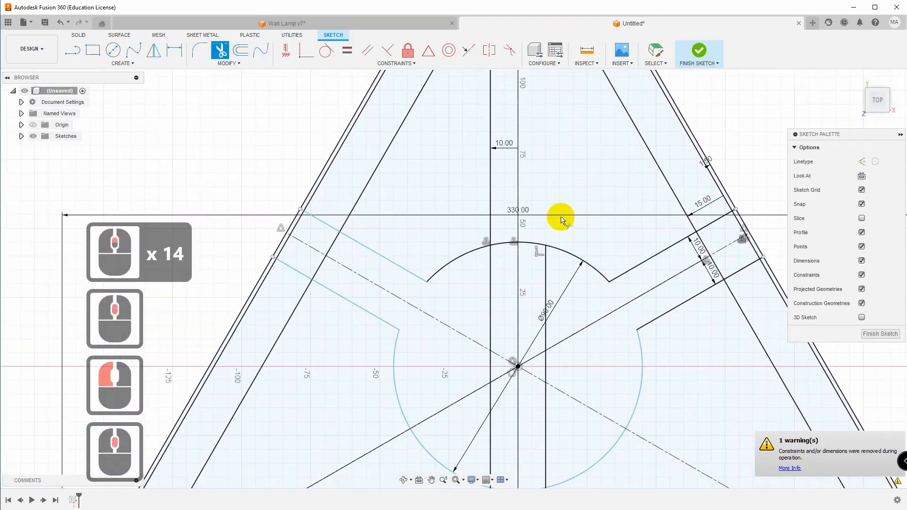
click(545, 367)
middle_drag(545, 437, 561, 259)
click(561, 259)
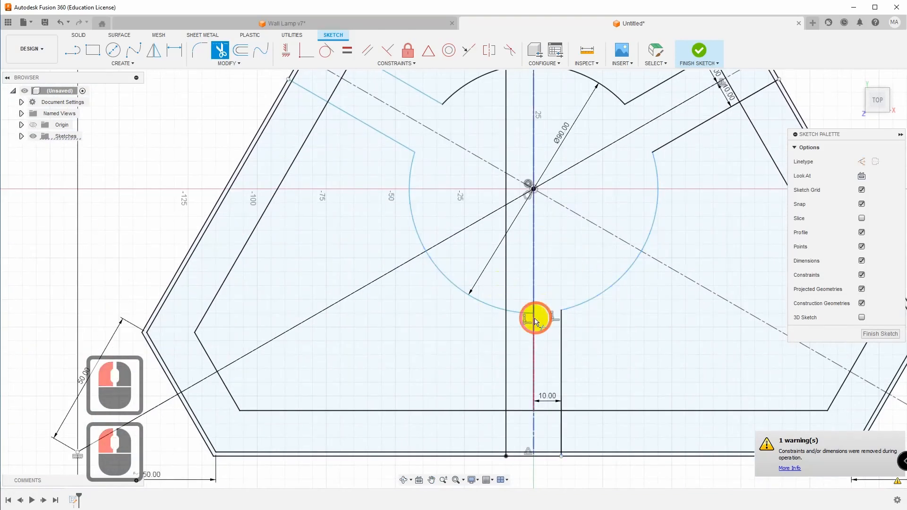
Step: Trim the circle arcs across the lower arm opening and the left-hand vertical offset line inside the circle
click(534, 322)
click(503, 243)
click(506, 189)
Step: Trim the left-hand vertical offset line from the circle to its upper end beyond the outline, and finish the sketch
middle_drag(517, 133, 547, 345)
click(536, 221)
middle_drag(605, 123, 633, 369)
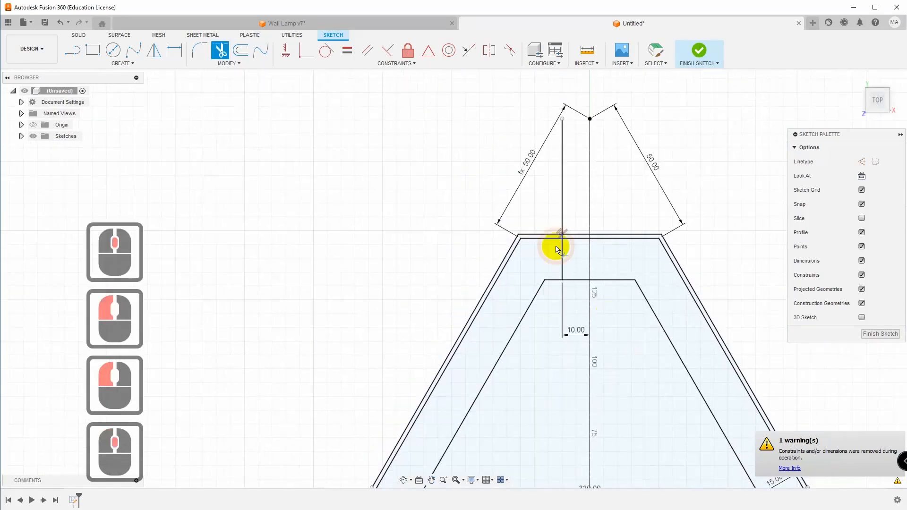
click(560, 254)
scroll(560, 254, up, 7)
click(559, 218)
click(561, 207)
scroll(571, 223, down, 8)
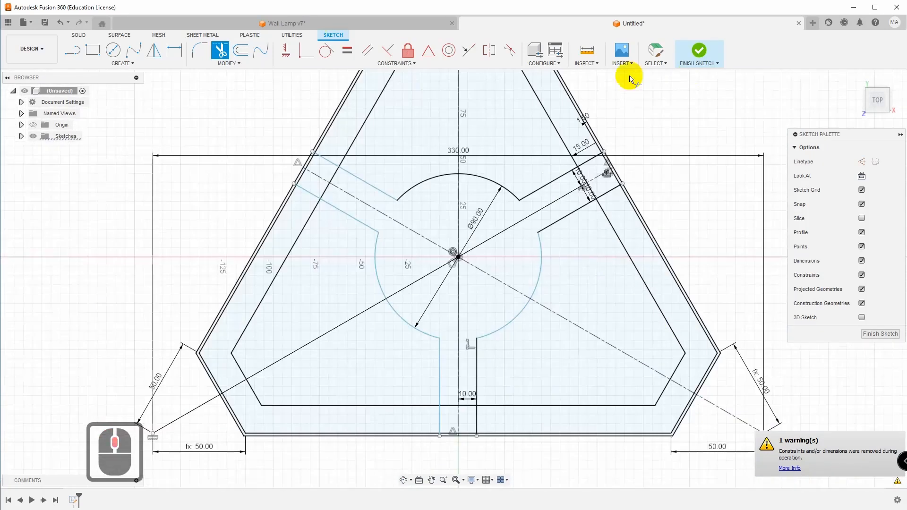
click(698, 56)
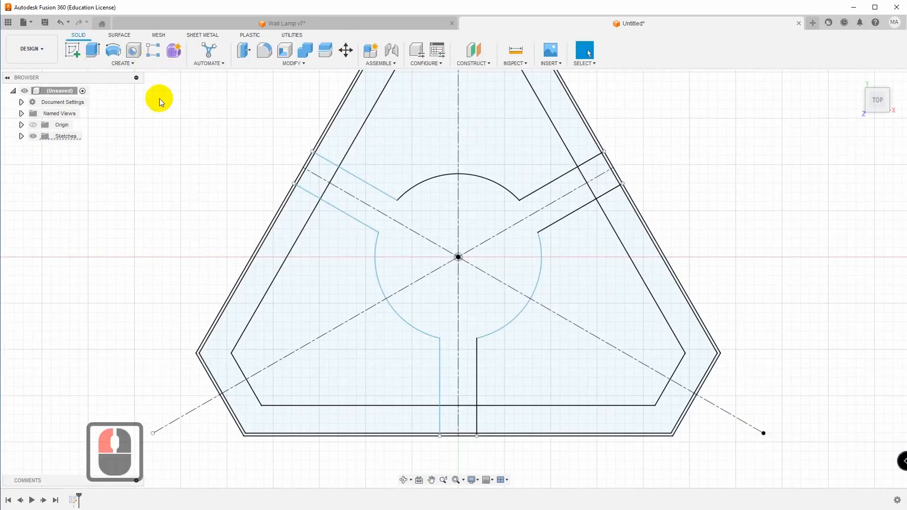
Step: Start an extrusion and select all profiles of the wide frame band between the inner outline and the thin outer border
click(94, 51)
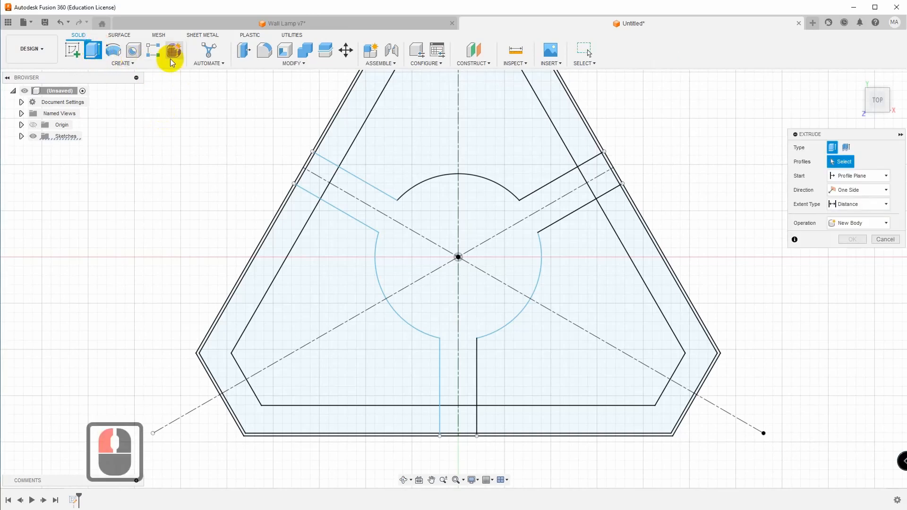
click(337, 149)
click(315, 188)
click(298, 209)
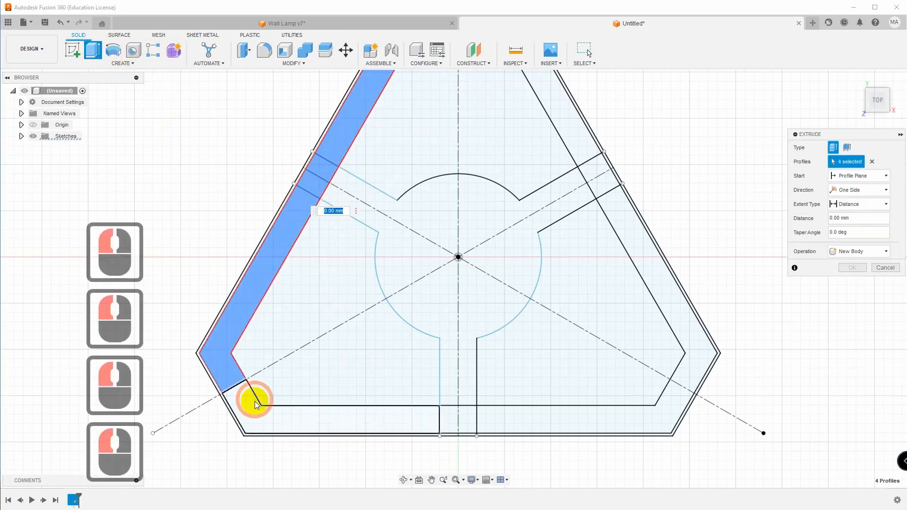
click(255, 405)
click(446, 421)
click(466, 420)
click(565, 421)
click(695, 369)
click(607, 186)
click(567, 118)
middle_drag(656, 150, 757, 312)
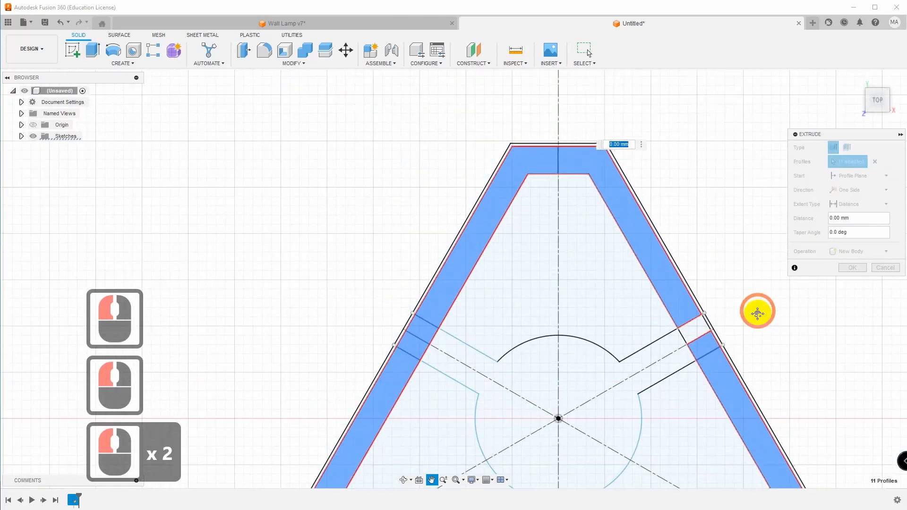
click(692, 334)
Step: Add the central circle and the three connecting arms to the extrusion profiles
middle_drag(669, 311, 675, 178)
click(654, 226)
click(654, 255)
click(509, 291)
click(531, 251)
scroll(604, 333, up, 3)
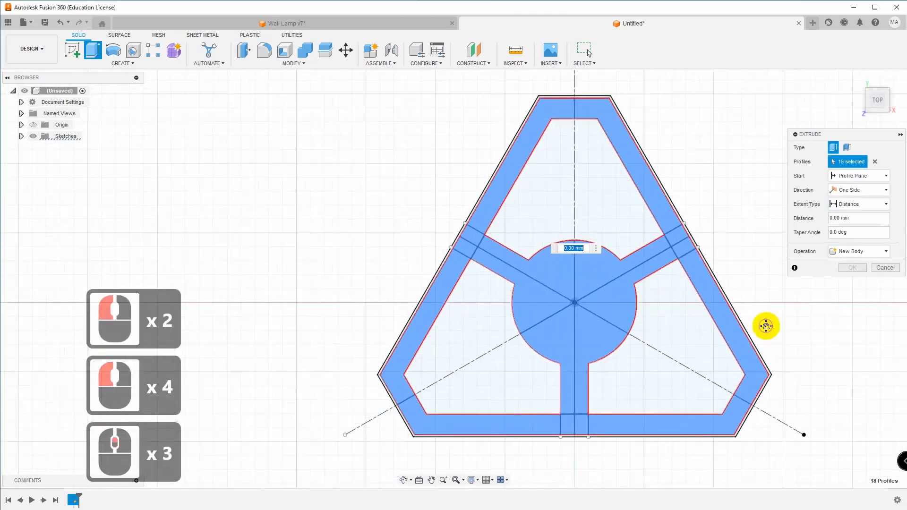
Step: Extrude the selected frame, arm and circle profiles 1.5 mm as a new body
middle_drag(766, 326, 678, 325)
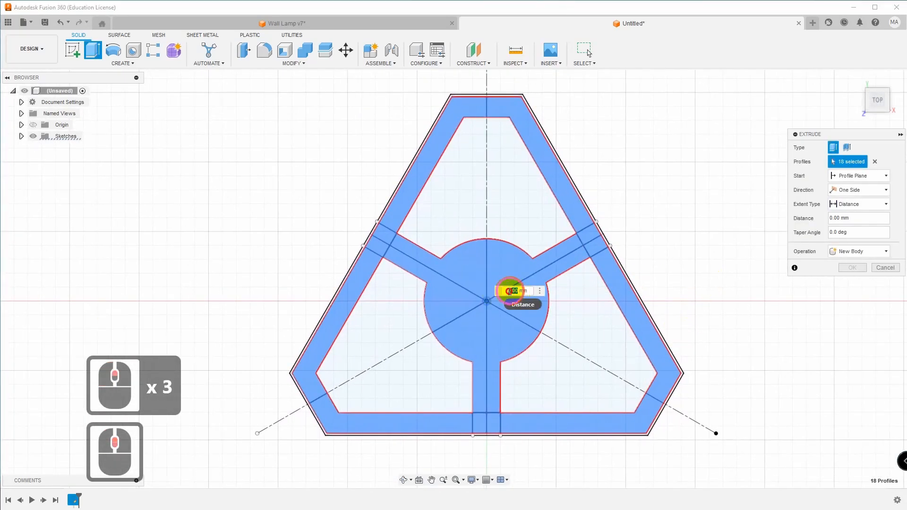
click(495, 293)
text(1,5)
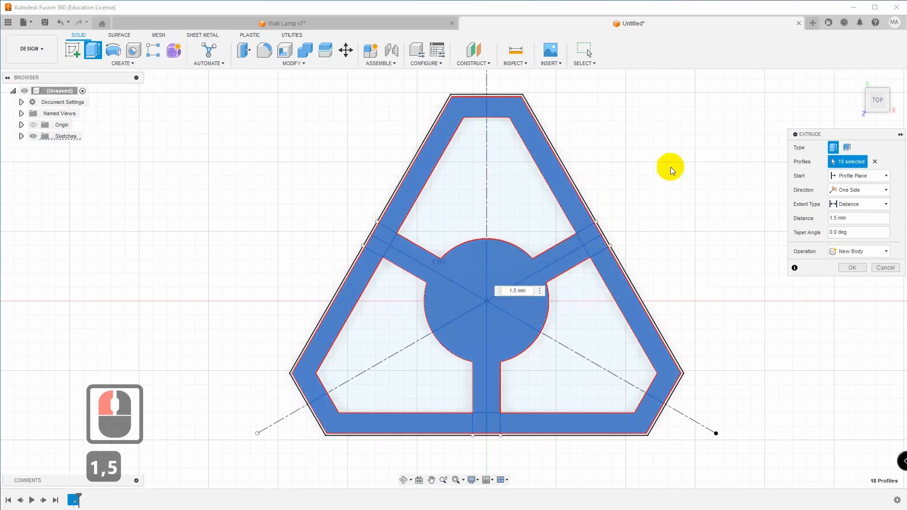
click(859, 81)
scroll(668, 389, down, 12)
middle_drag(668, 384, 648, 357)
click(852, 268)
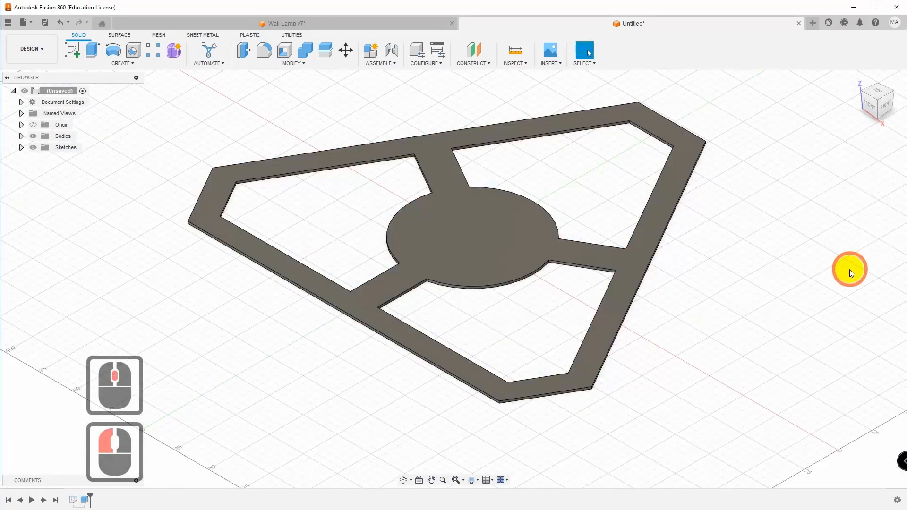
Step: Expand the bodies and sketches and make Sketch1 visible again
click(21, 159)
click(42, 147)
click(42, 146)
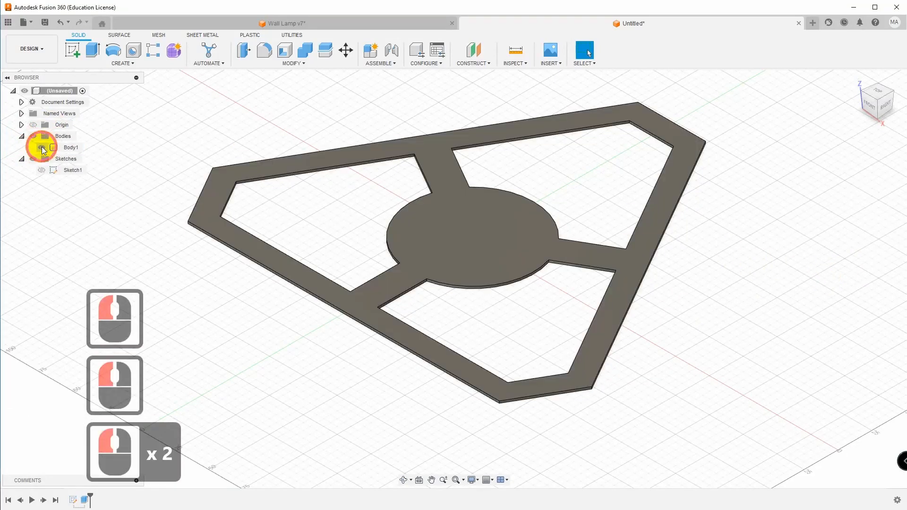
click(41, 170)
Step: Start a new extrusion and select the thin outer border profiles along the triangle's front side, including the strips at the arm
click(94, 51)
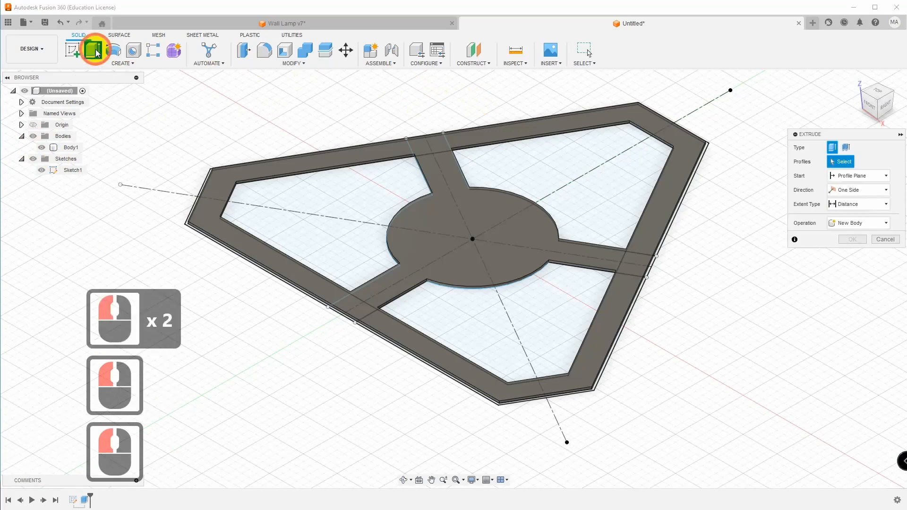
scroll(180, 248, down, 11)
click(220, 199)
scroll(390, 360, up, 9)
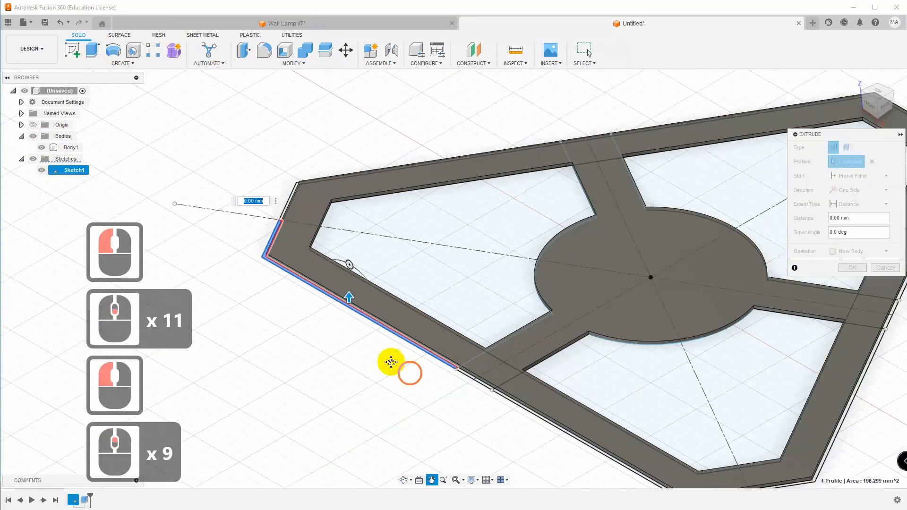
middle_drag(390, 360, 364, 306)
scroll(364, 306, down, 6)
click(390, 266)
click(431, 297)
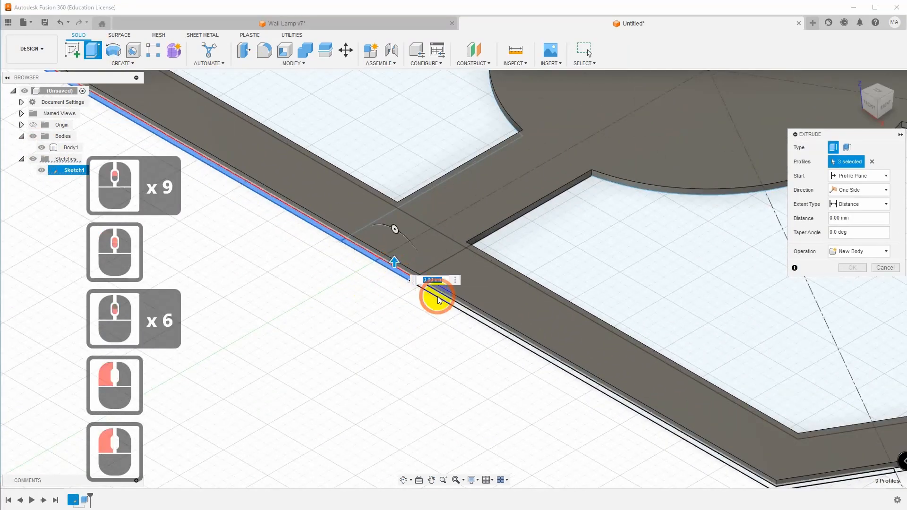
click(553, 395)
Step: Add the thin outer border profiles along the triangle's right side, including the short strips at the arm, to the extrusion
scroll(794, 438, up, 9)
scroll(696, 423, down, 8)
click(783, 380)
scroll(784, 381, up, 6)
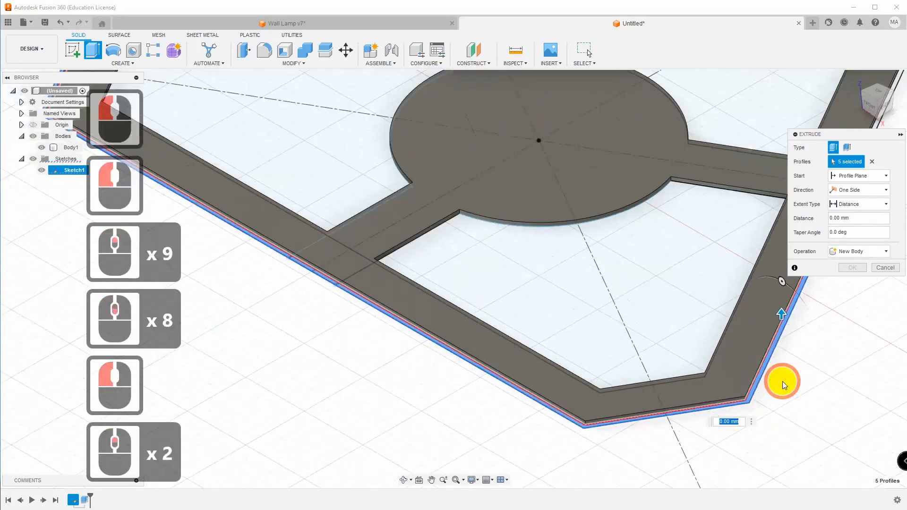
middle_drag(549, 449, 469, 378)
scroll(469, 378, down, 4)
scroll(469, 374, down, 2)
click(461, 357)
click(468, 341)
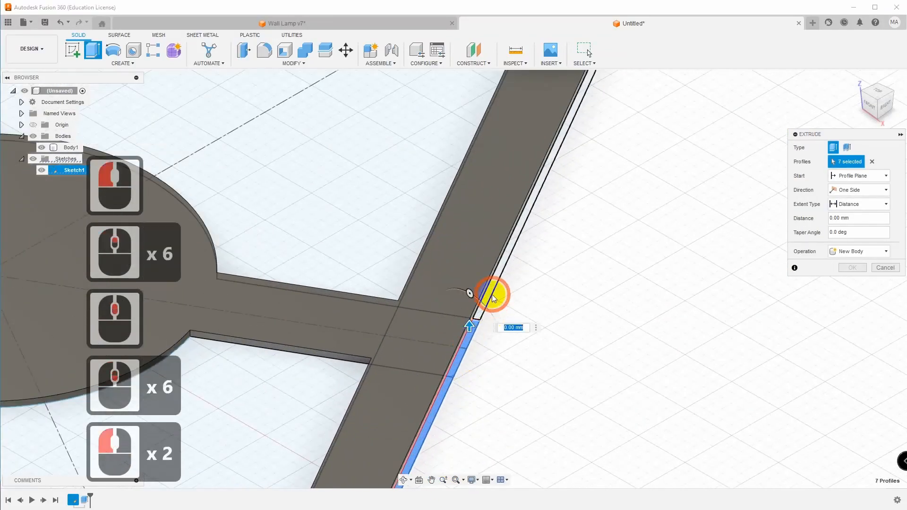
click(491, 293)
Step: Add the remaining thin outer border profiles along the triangle's rear left side to the extrusion
middle_drag(649, 121, 660, 463)
mouse_move(880, 106)
mouse_down()
mouse_move(873, 122)
mouse_move(869, 101)
mouse_up()
middle_drag(574, 320, 570, 118)
click(507, 196)
middle_drag(239, 247, 841, 253)
scroll(413, 269, down, 5)
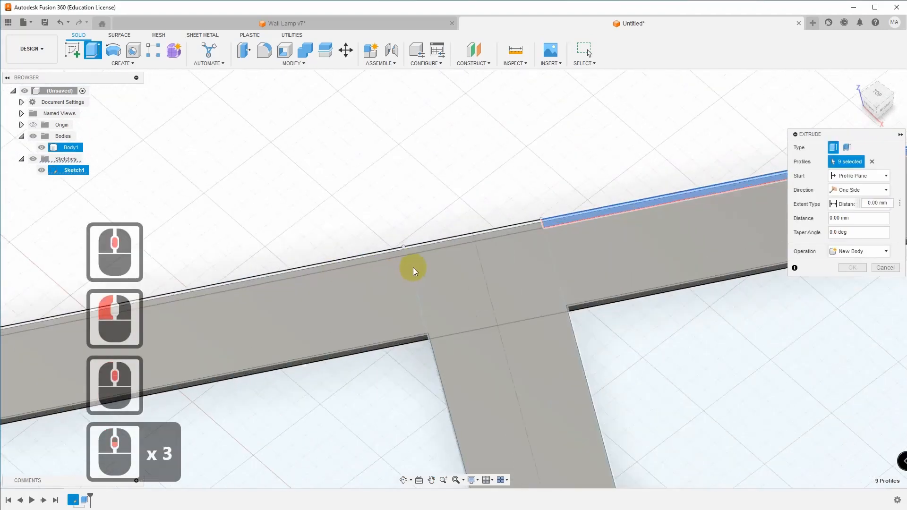
drag(876, 90, 856, 122)
middle_drag(492, 430, 480, 116)
click(524, 128)
click(425, 143)
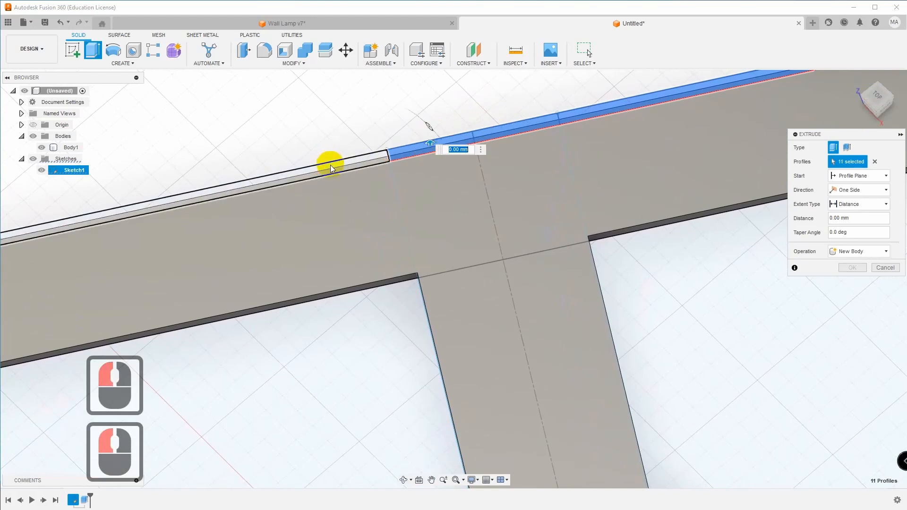
click(324, 162)
Step: Extrude the complete outer border 20 mm upward, joined to the base plate
click(873, 96)
click(875, 77)
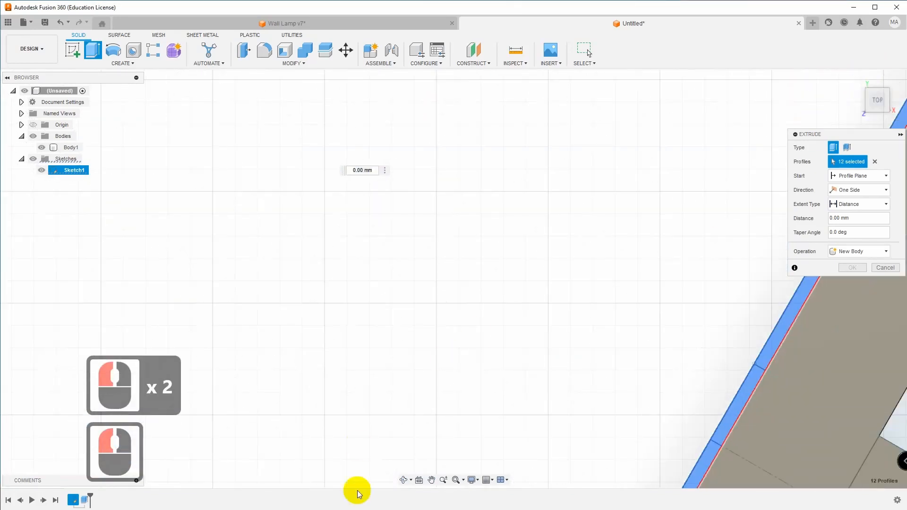
click(457, 481)
middle_drag(770, 161, 582, 138)
scroll(686, 137, down, 3)
click(855, 80)
scroll(758, 328, down, 2)
middle_drag(765, 336, 682, 255)
scroll(682, 257, down, 5)
scroll(568, 318, down, 4)
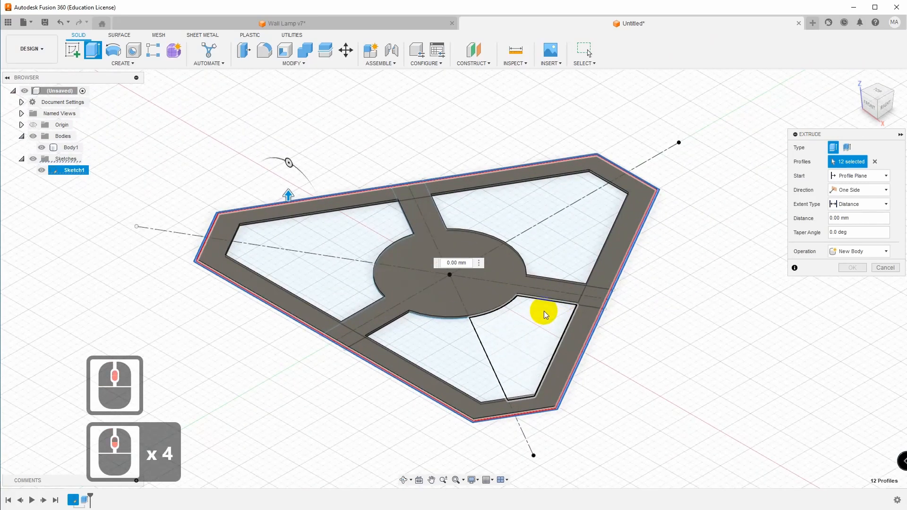
click(436, 261)
text(20)
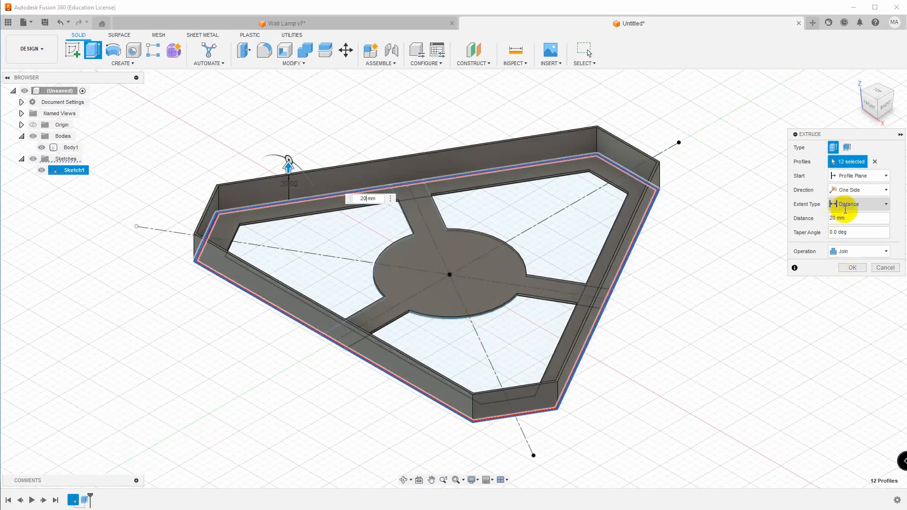
click(850, 268)
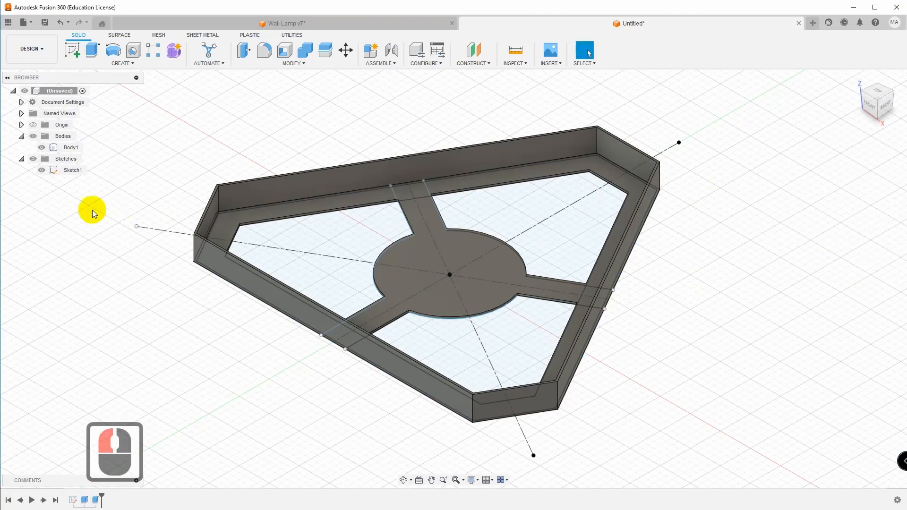
Step: Hide the base sketch and open the appearance settings for the lamp body
click(42, 170)
click(416, 258)
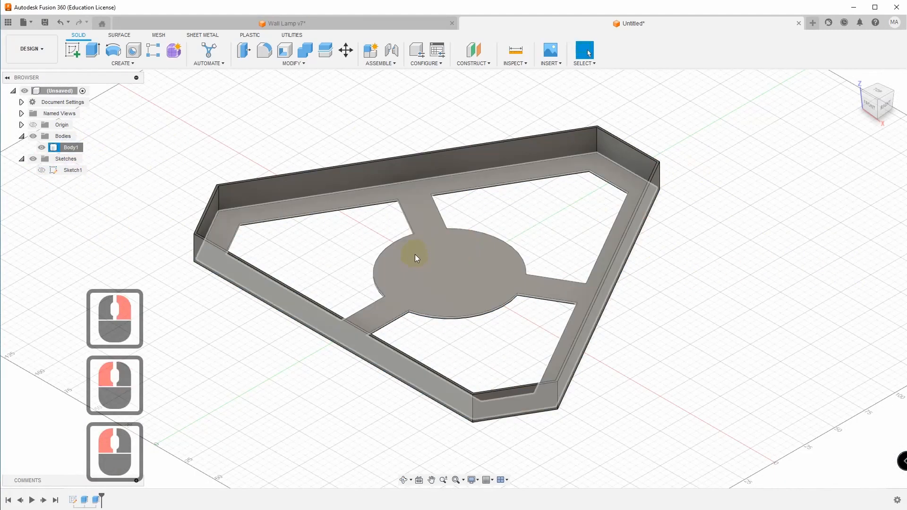
right_click(416, 257)
click(404, 377)
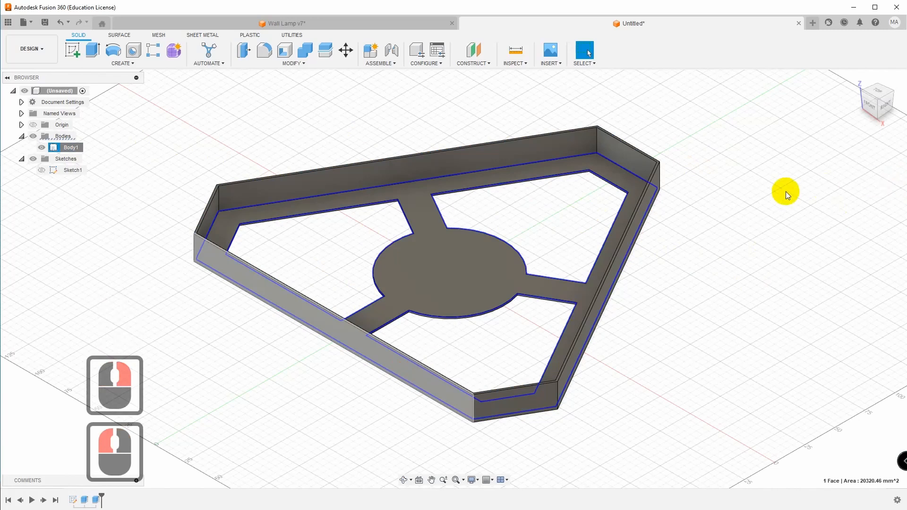
key(a)
right_click(726, 217)
click(764, 248)
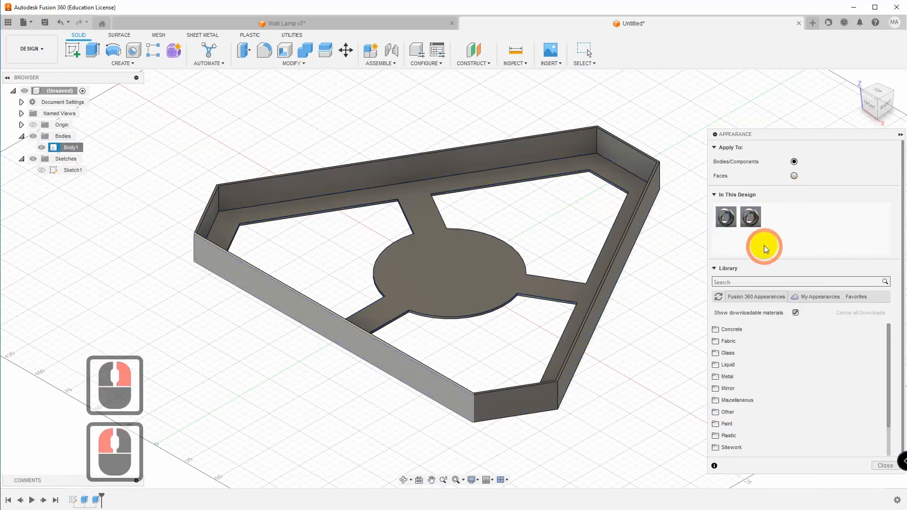
Step: Download ABS (White) from the Plastic appearance library and add it to the appearances in this design
double_click(718, 436)
scroll(849, 391, down, 2)
click(878, 386)
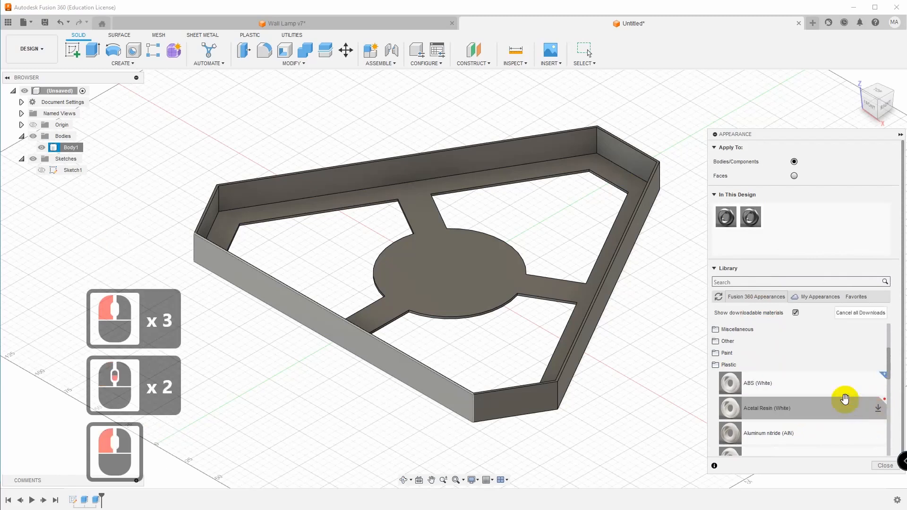
drag(752, 386, 751, 218)
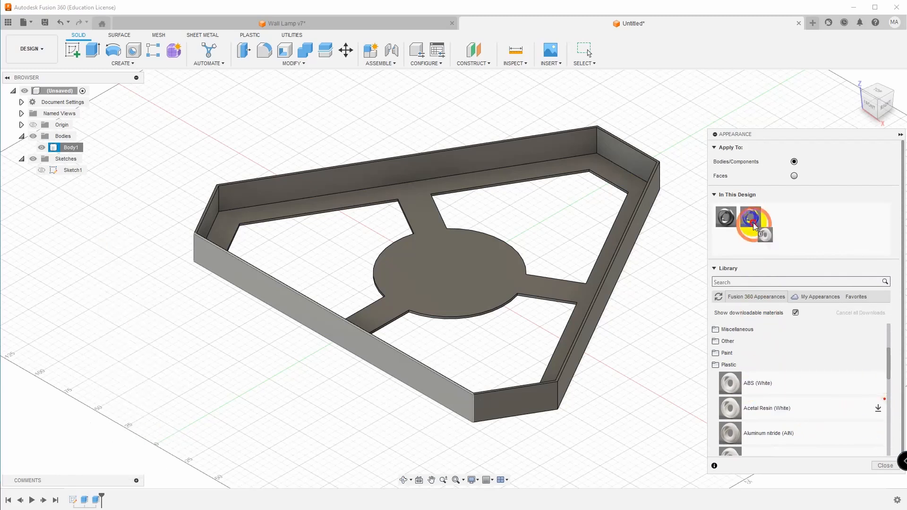
Step: Change the ABS (White) appearance's colour to red, apply it to the whole lamp body and finish the appearance settings
double_click(751, 219)
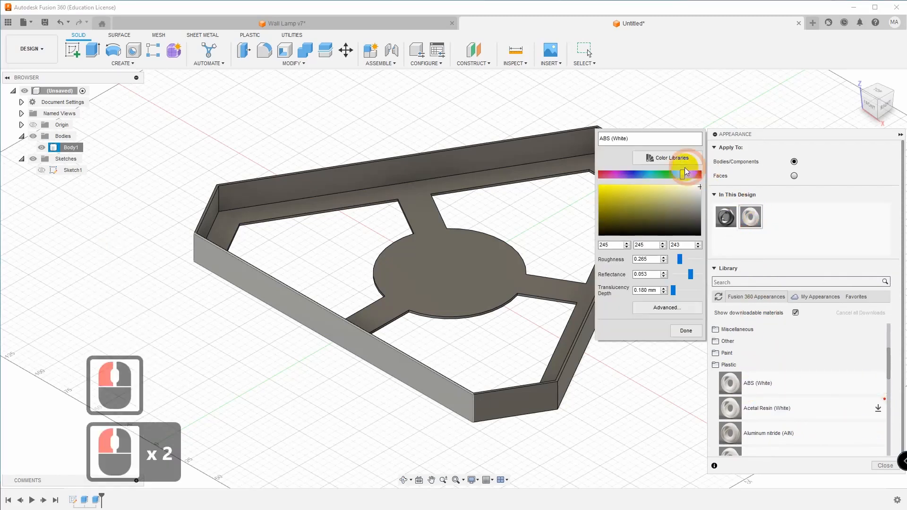
click(698, 174)
click(616, 219)
click(685, 332)
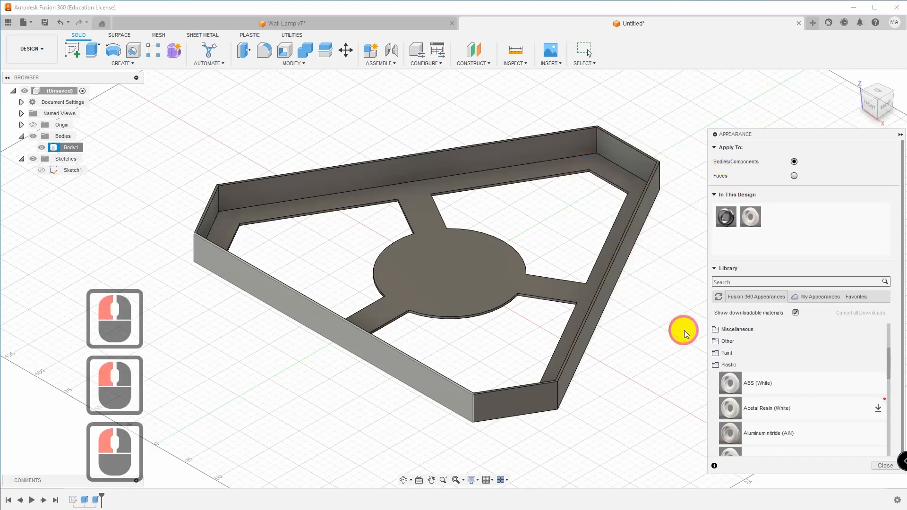
drag(751, 216, 472, 267)
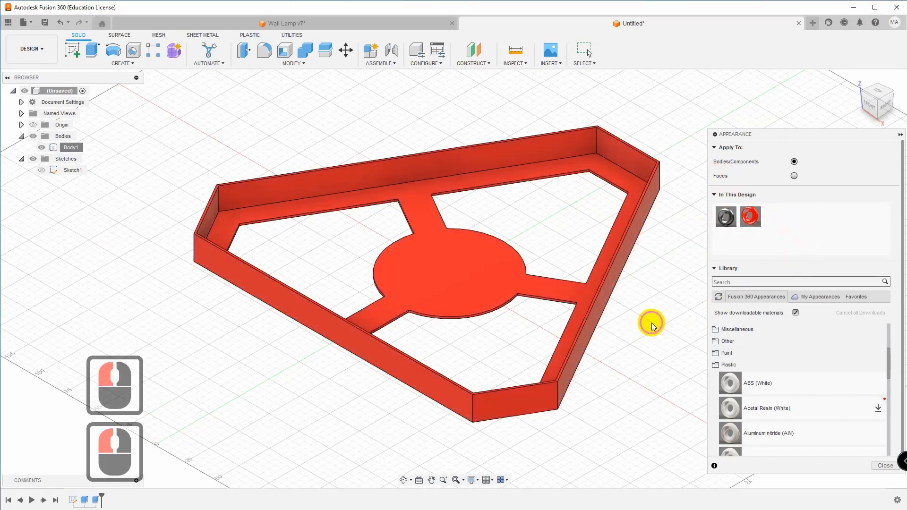
click(884, 466)
Step: Create a new sketch on the upper face of the thin base plate, viewed from the top
middle_drag(519, 235, 597, 229)
scroll(577, 238, down, 2)
scroll(577, 239, down, 1)
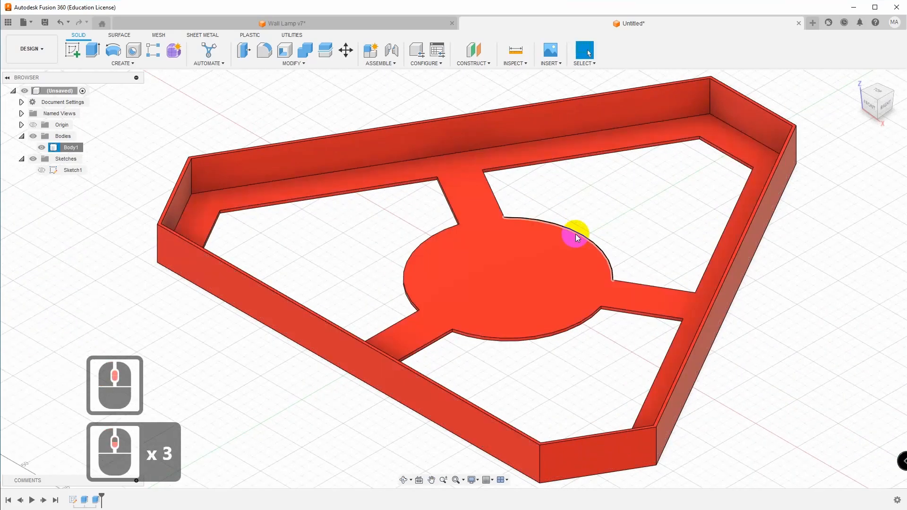
double_click(877, 91)
middle_drag(827, 398, 553, 169)
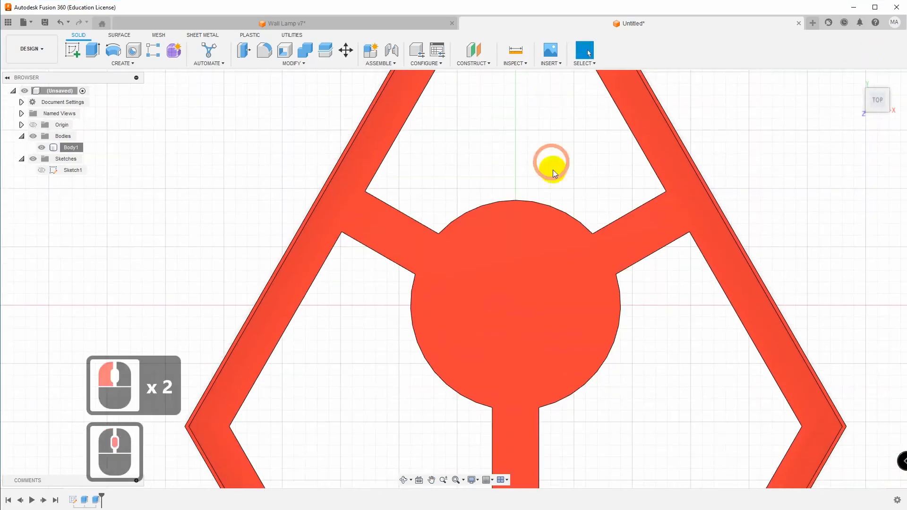
scroll(573, 239, down, 3)
scroll(573, 239, up, 7)
mouse_move(573, 240)
middle_down()
mouse_move(550, 218)
mouse_move(561, 304)
mouse_move(575, 294)
mouse_move(566, 245)
middle_up()
click(490, 298)
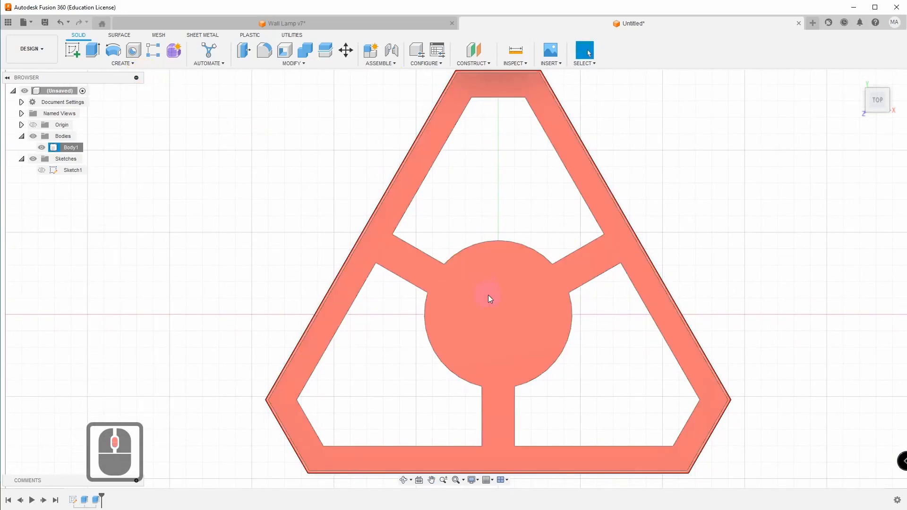
right_click(498, 301)
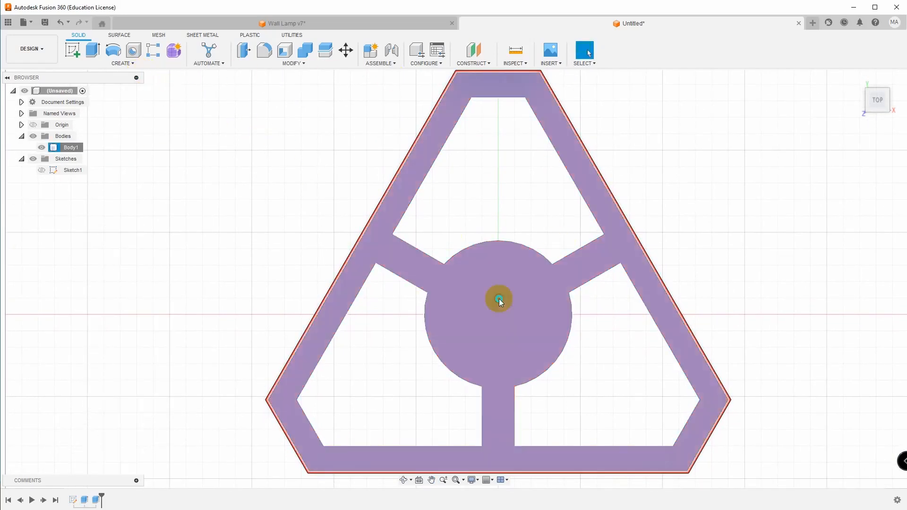
click(496, 366)
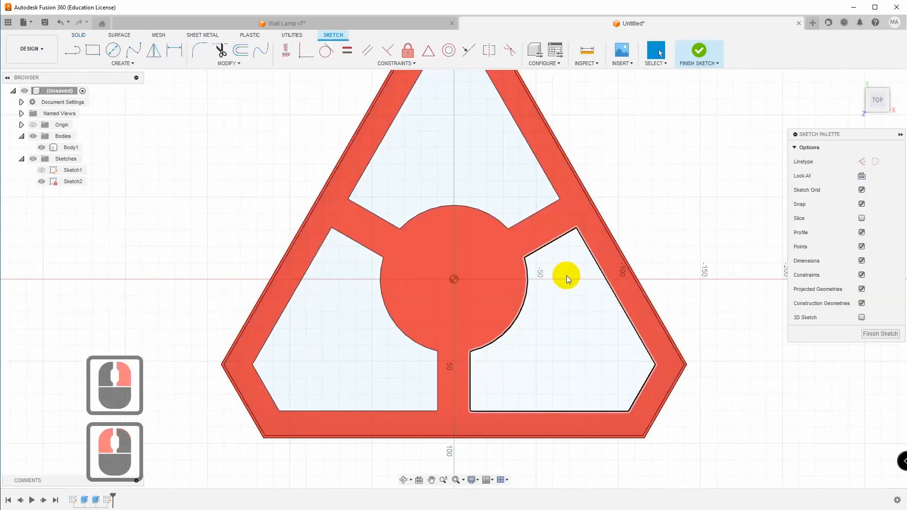
Step: Start projecting geometry and select both long edges of each of the two upper arms
click(128, 62)
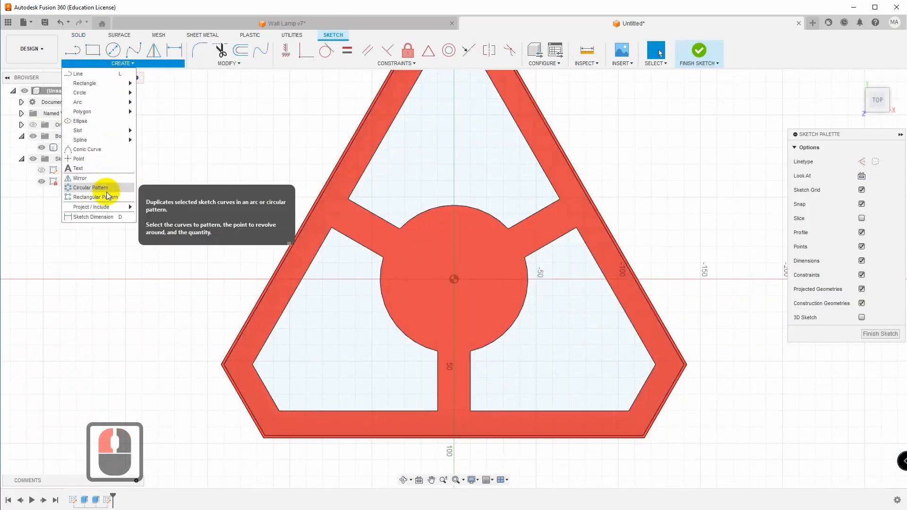
mouse_move(121, 206)
click(159, 205)
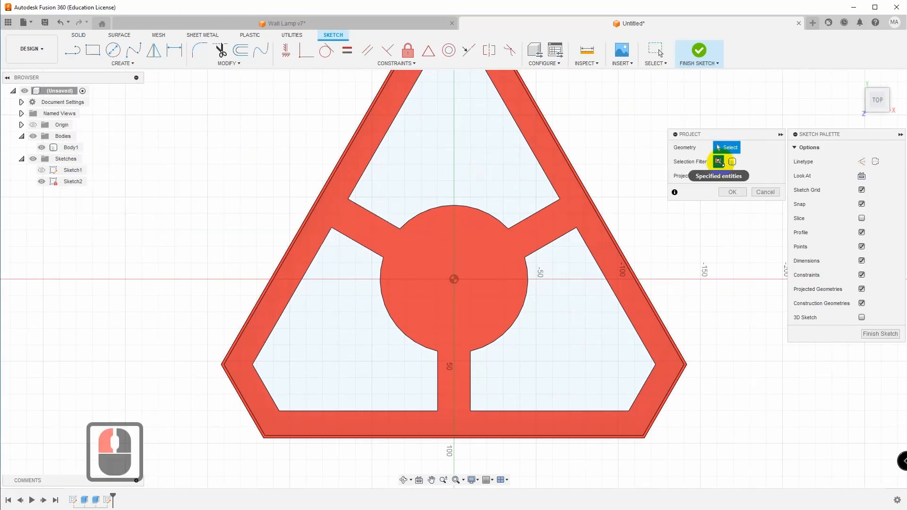
click(373, 218)
click(356, 244)
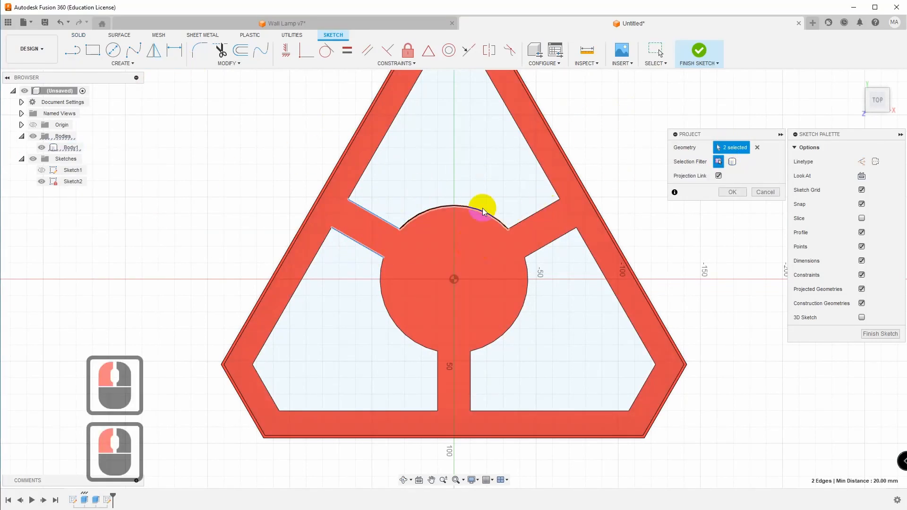
click(544, 211)
click(549, 249)
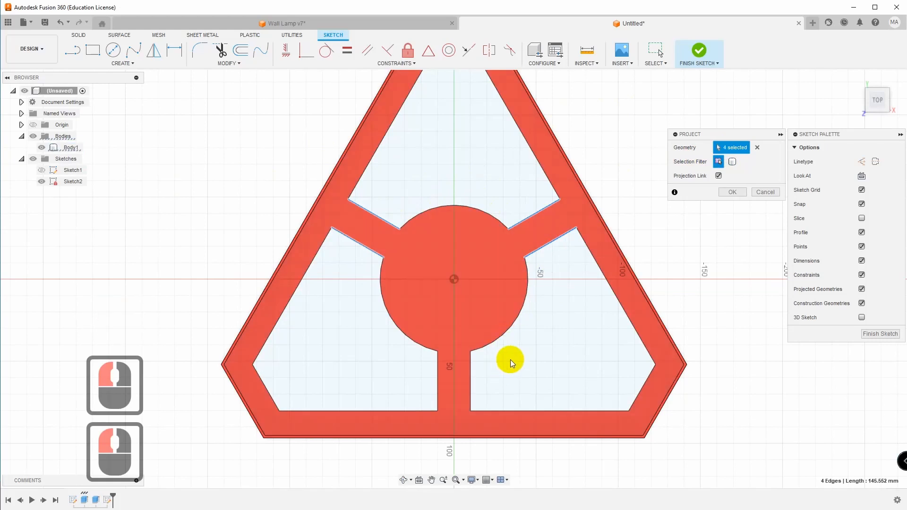
Step: Add both edges of the lower arm and the three arcs of the central disc to the projection
click(437, 379)
click(470, 381)
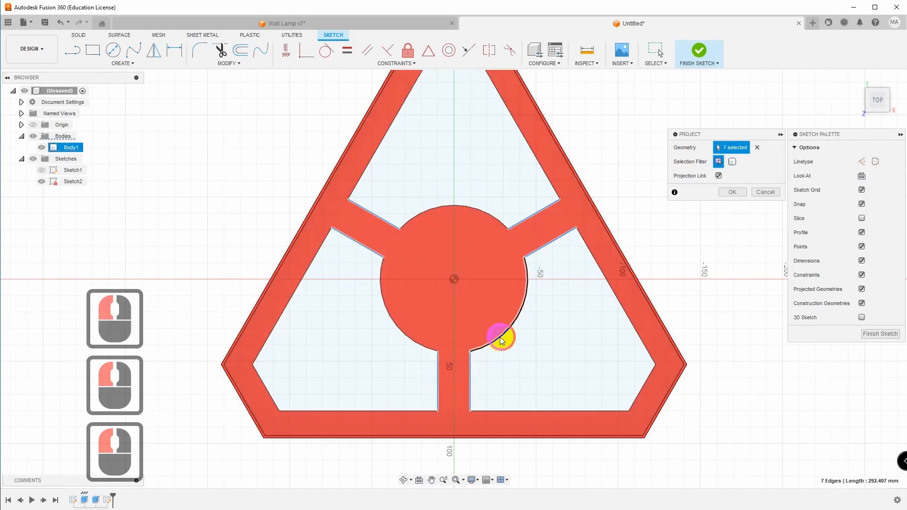
click(419, 347)
click(416, 215)
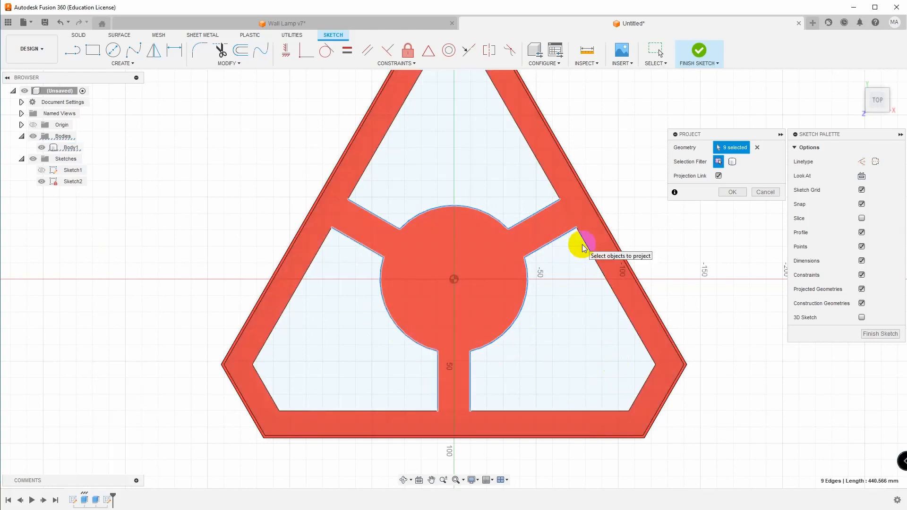
Step: Add the inner and outer wall edges along the triangle's two long slanted sides to the projection
scroll(582, 244, up, 2)
click(591, 202)
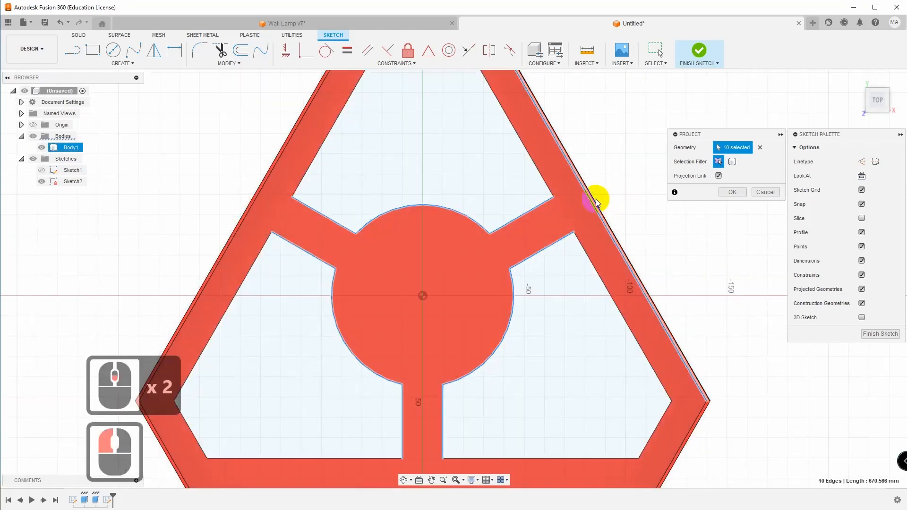
click(233, 234)
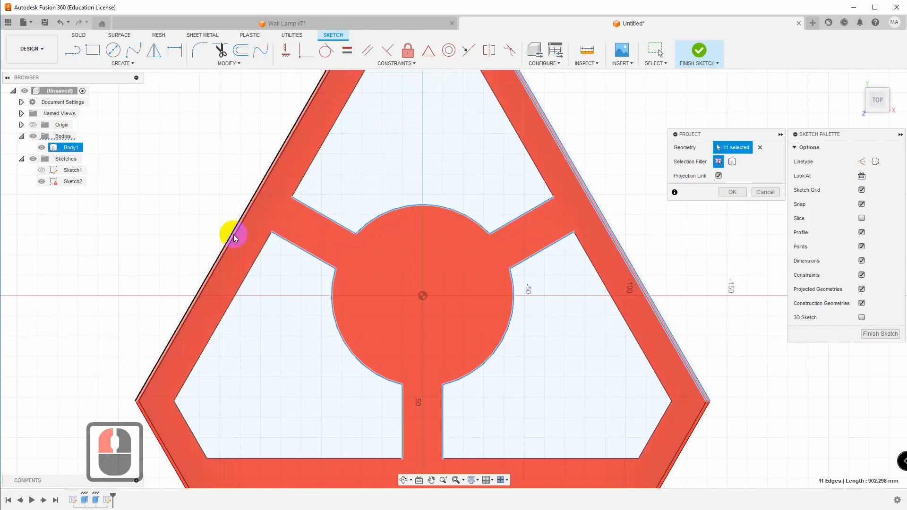
scroll(232, 233, up, 5)
click(238, 245)
scroll(336, 301, down, 6)
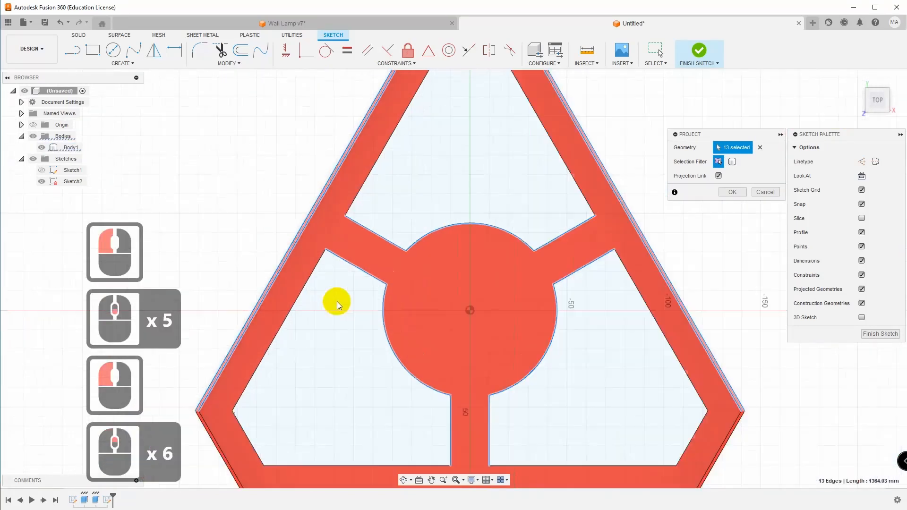
Step: Add the inner and outer wall edges of the triangle's lower side and project all selected edges into the sketch
scroll(338, 301, up, 4)
middle_drag(356, 336, 392, 301)
scroll(463, 419, down, 6)
scroll(483, 401, down, 4)
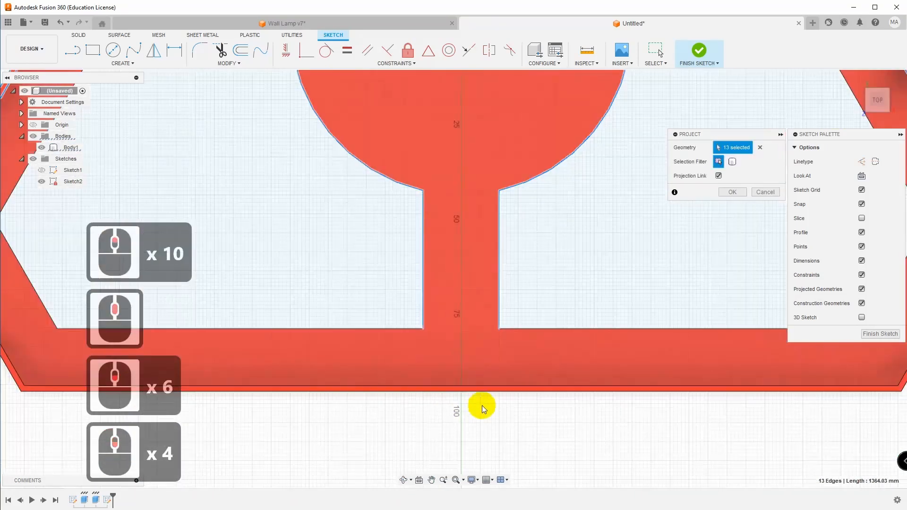
click(491, 391)
click(496, 403)
scroll(497, 403, up, 11)
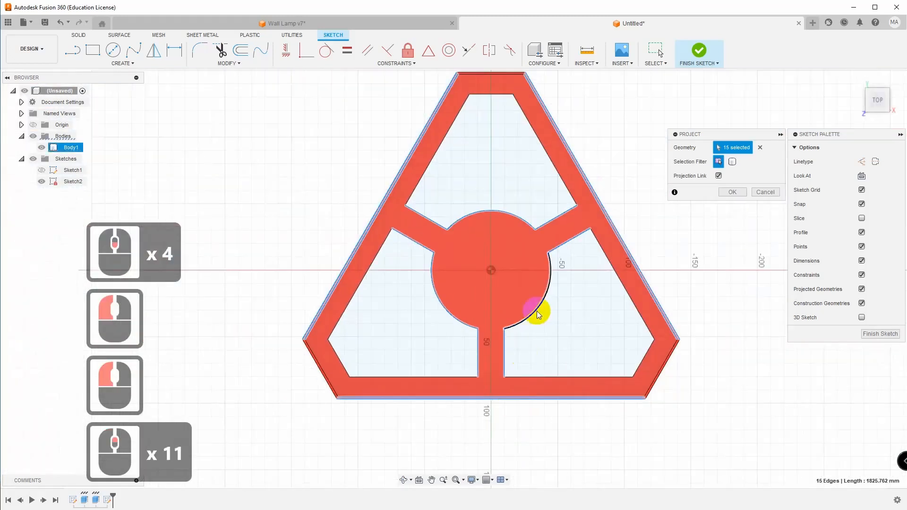
middle_drag(538, 315, 536, 357)
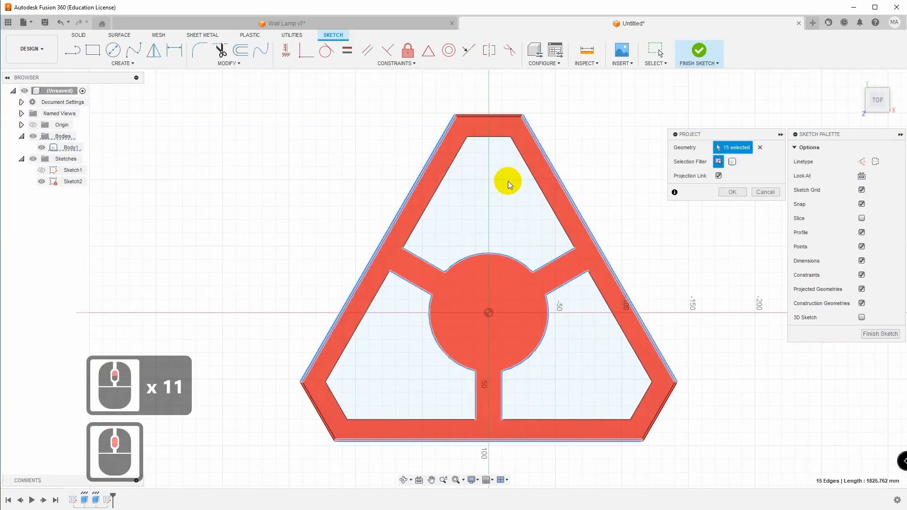
click(733, 192)
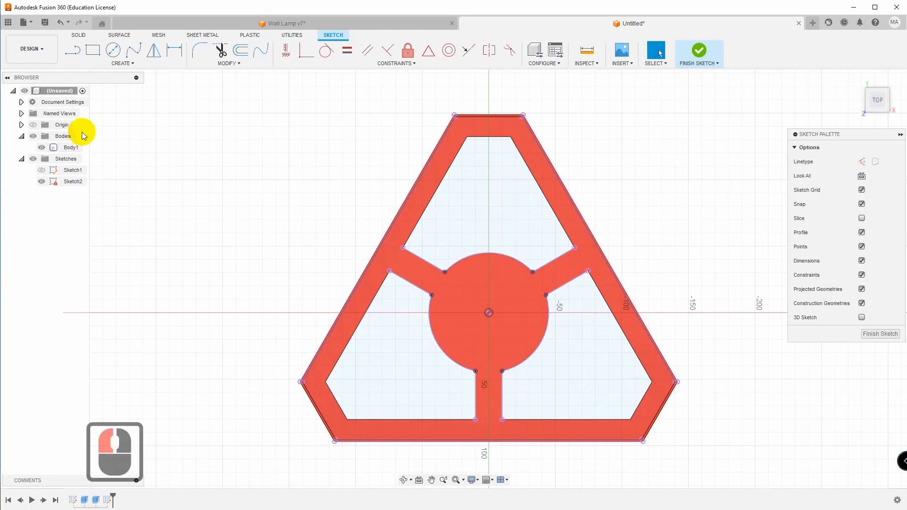
Step: Hide the lamp body and draw lines along both edges of the upper left arm, from the disc to the outermost wall line
click(42, 148)
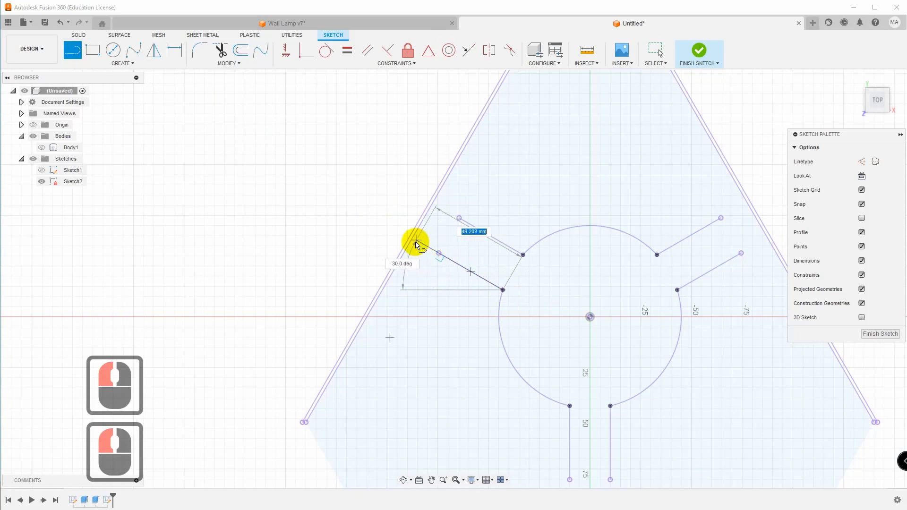
scroll(409, 241, up, 7)
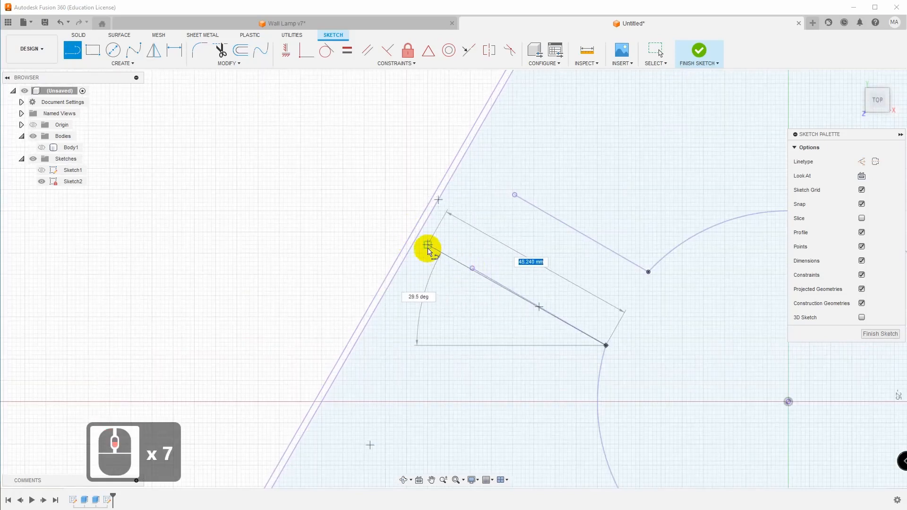
double_click(410, 234)
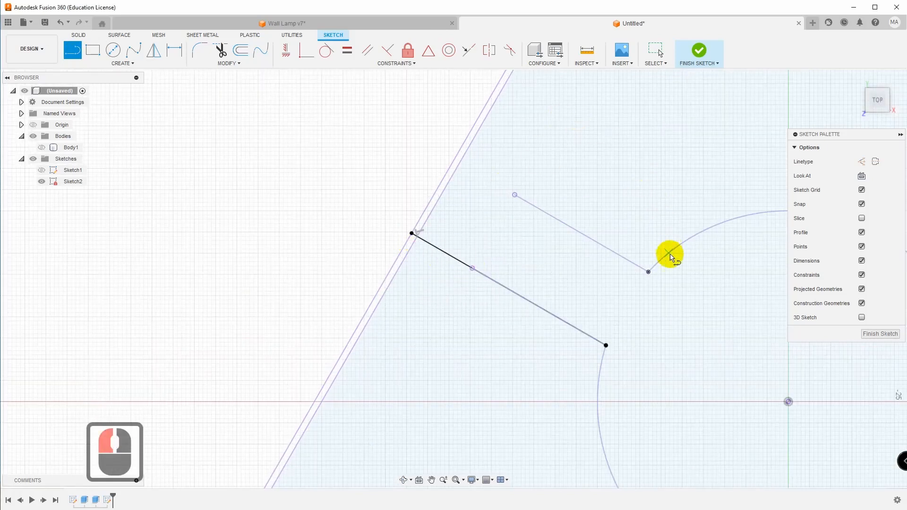
drag(648, 272, 453, 163)
double_click(453, 163)
scroll(439, 254, down, 8)
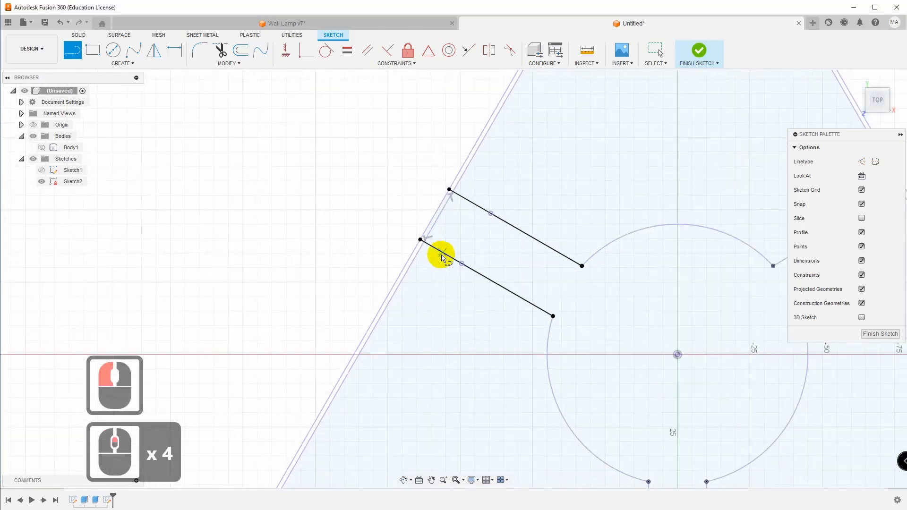
Step: Draw a vertical line along the lower arm's left edge, from the disc to the outermost wall line
middle_drag(557, 340, 573, 239)
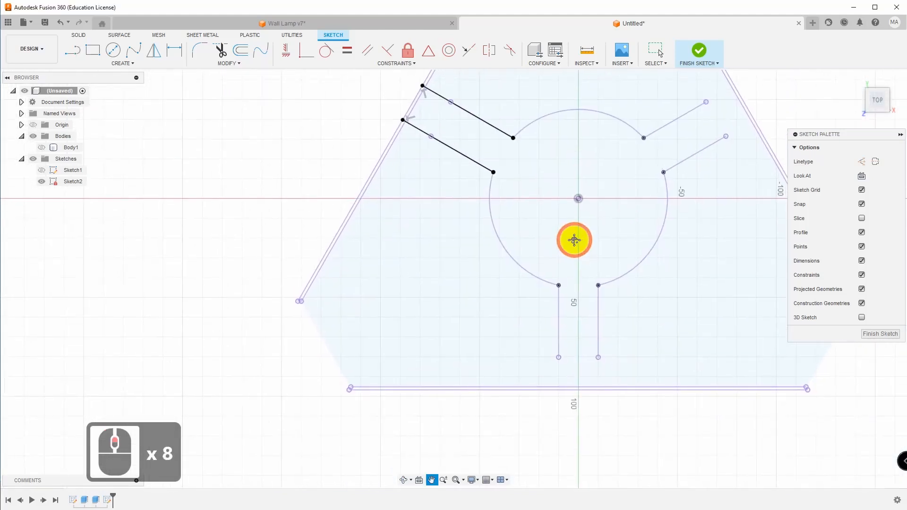
click(557, 285)
scroll(563, 405, up, 6)
scroll(558, 387, up, 6)
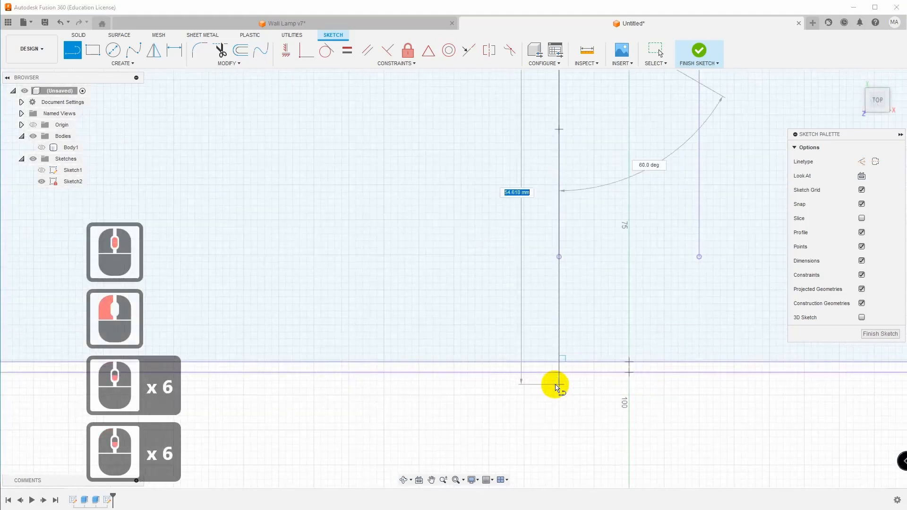
click(559, 373)
right_click(637, 338)
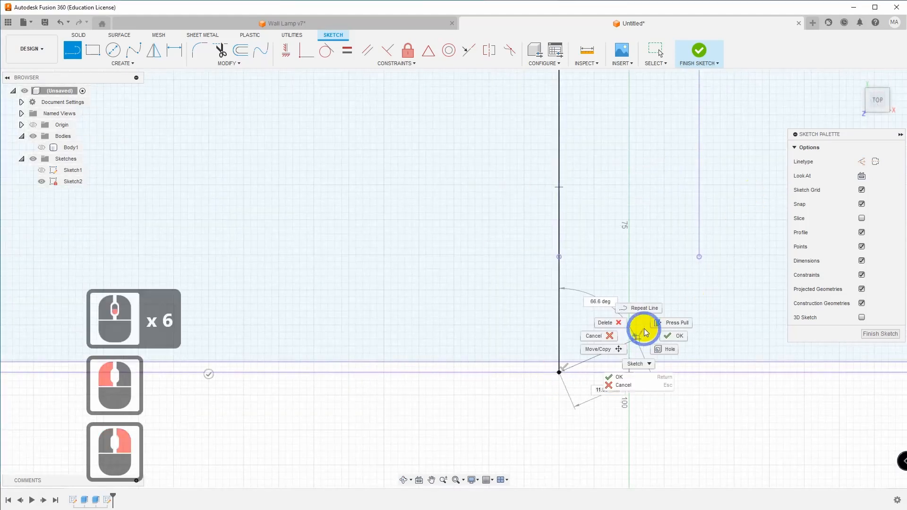
click(603, 337)
Step: Draw a vertical line along the lower arm's right edge, from the disc to the outermost wall line
scroll(514, 297, down, 9)
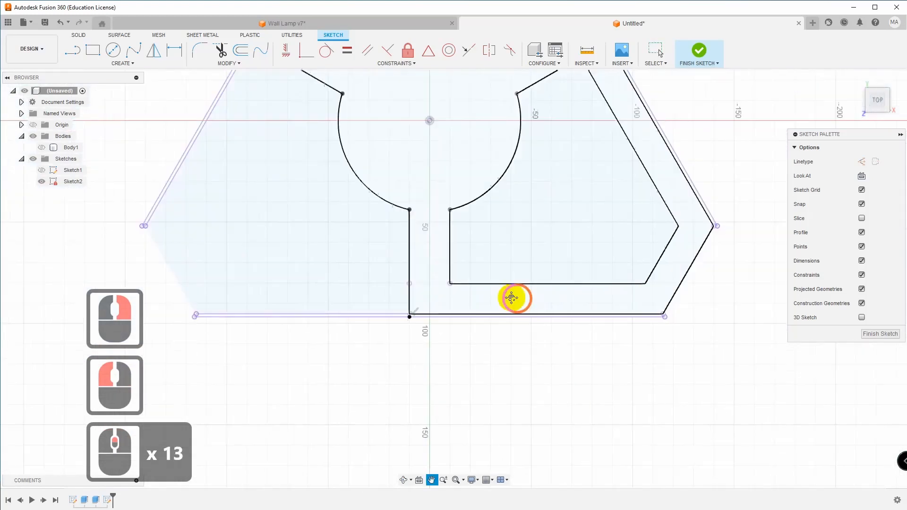
click(74, 52)
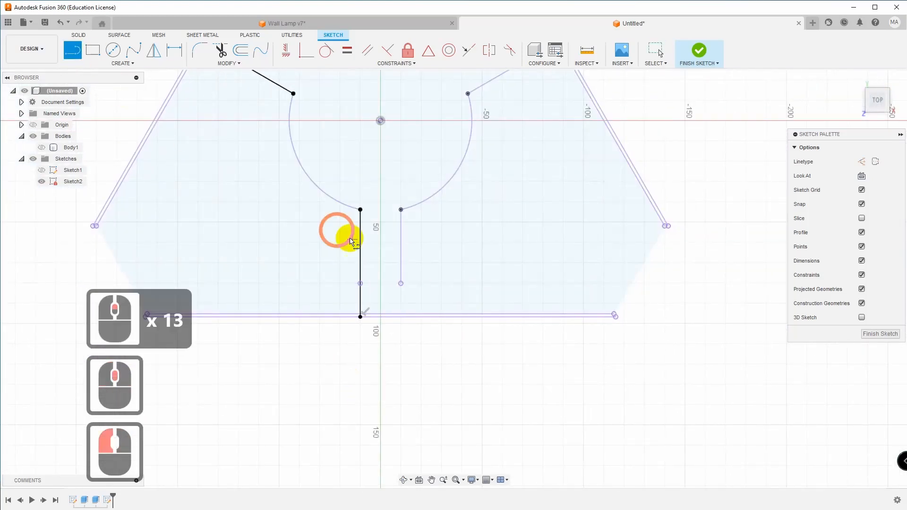
click(401, 210)
click(400, 315)
key(Escape)
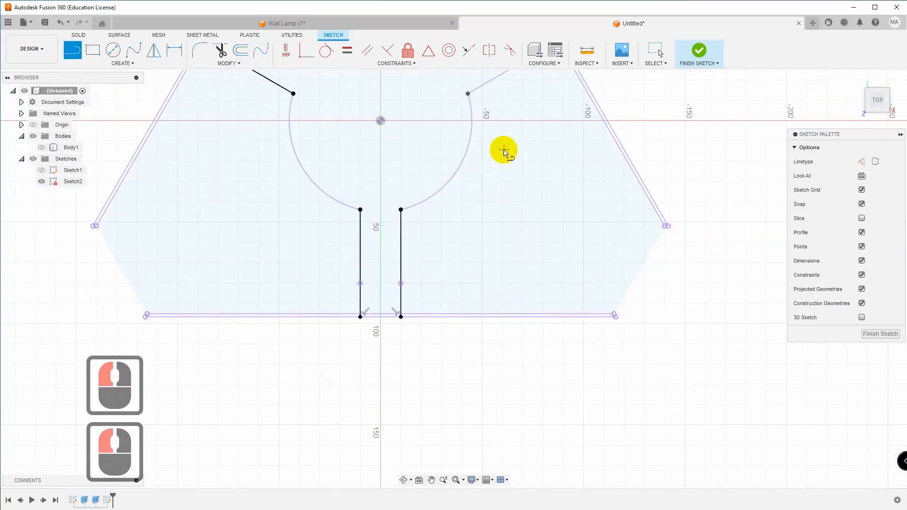
Step: Draw lines along both edges of the upper right arm, from the disc to the outermost wall line
middle_drag(485, 101, 457, 301)
click(439, 294)
click(533, 241)
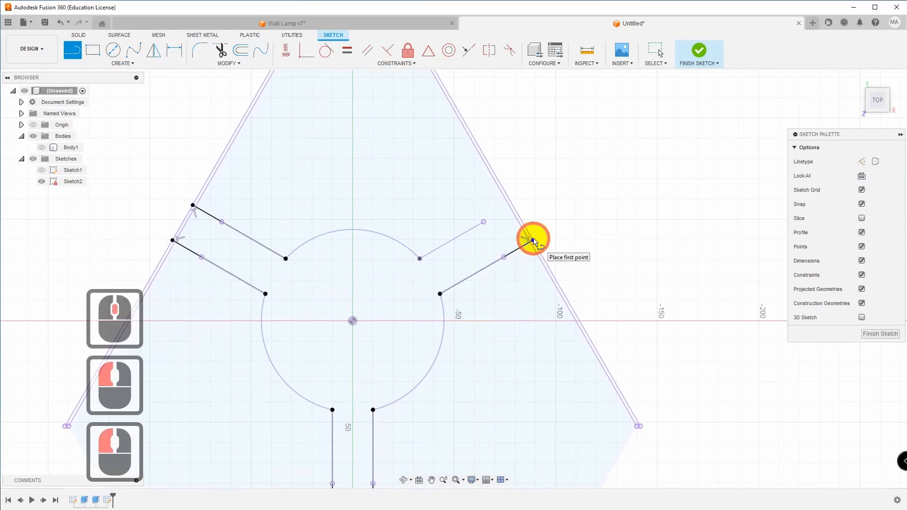
click(419, 258)
click(512, 205)
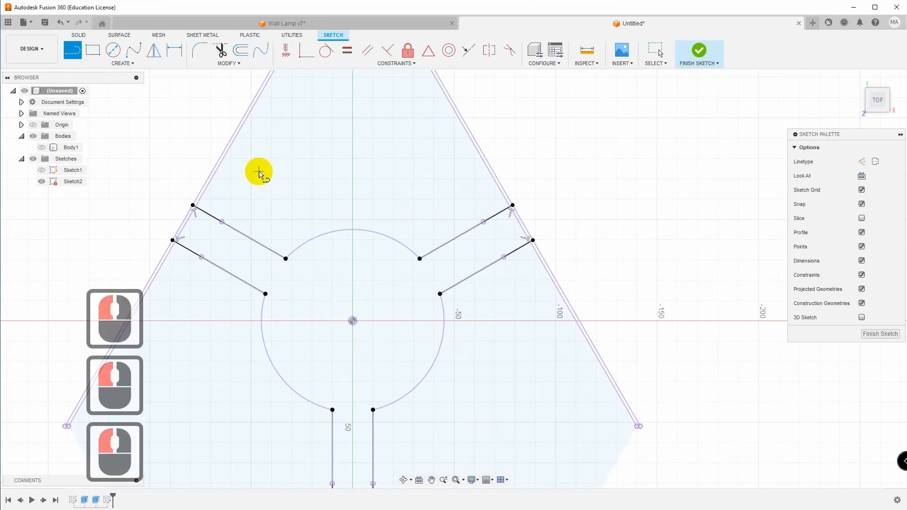
Step: Offset the upper edge line of the upper left arm 1.5 mm toward the inside of the arm
scroll(308, 283, down, 3)
middle_drag(383, 326, 431, 313)
scroll(425, 305, up, 2)
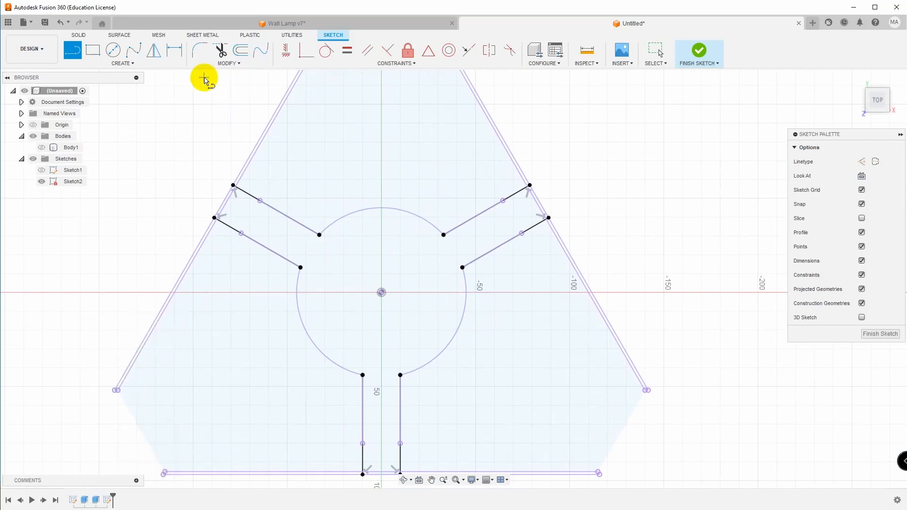
click(243, 55)
scroll(288, 209, up, 6)
click(276, 210)
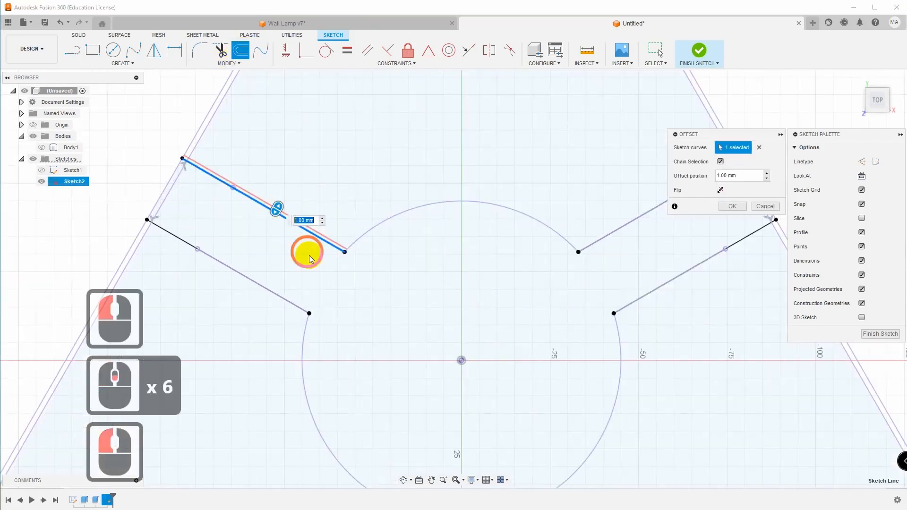
text(1,5)
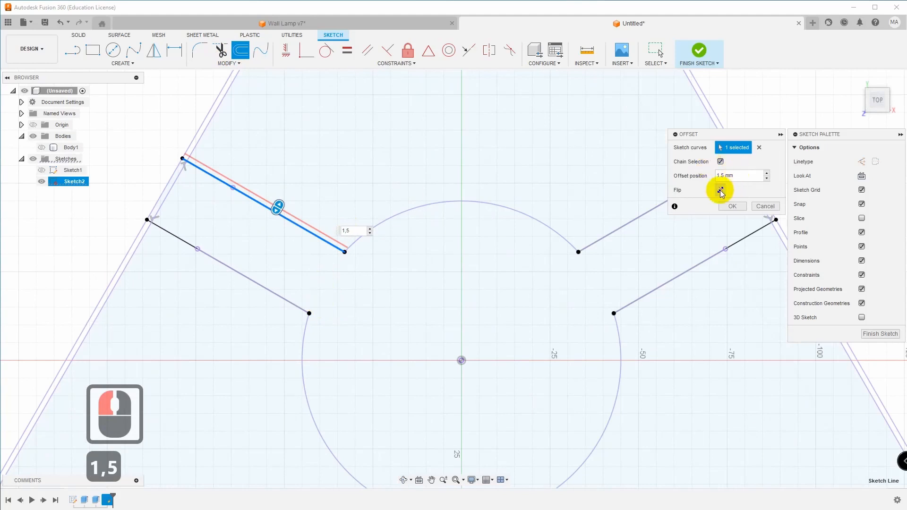
click(721, 190)
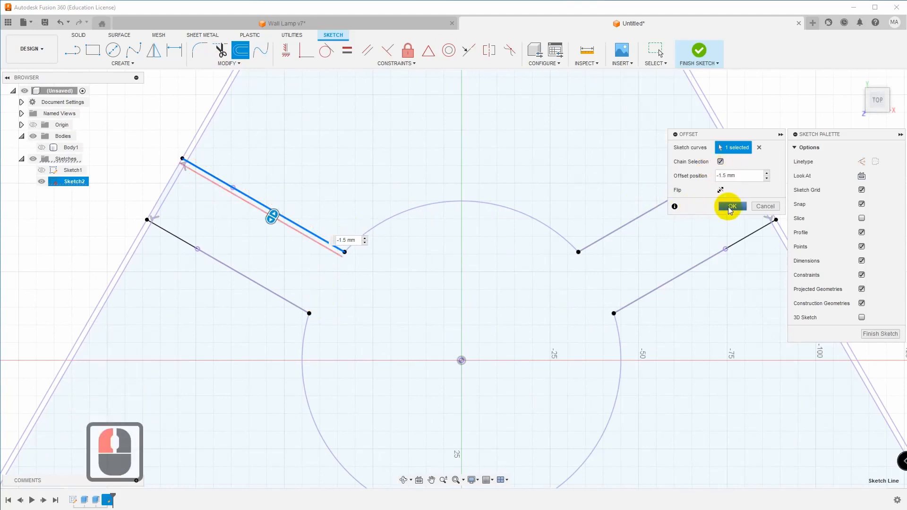
click(732, 207)
Step: Offset the lower edge line of the upper left arm 1.5 mm toward the inside of the arm
click(241, 49)
click(240, 272)
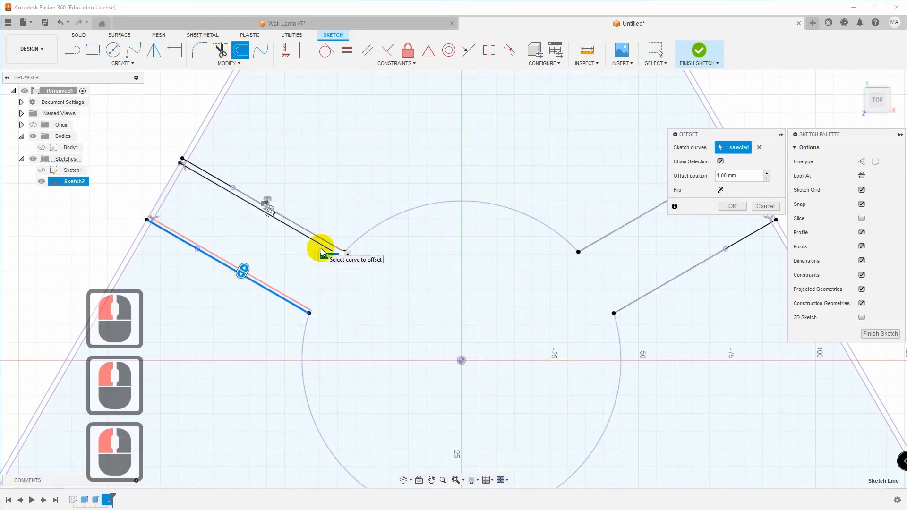
text(1,5)
key(Return)
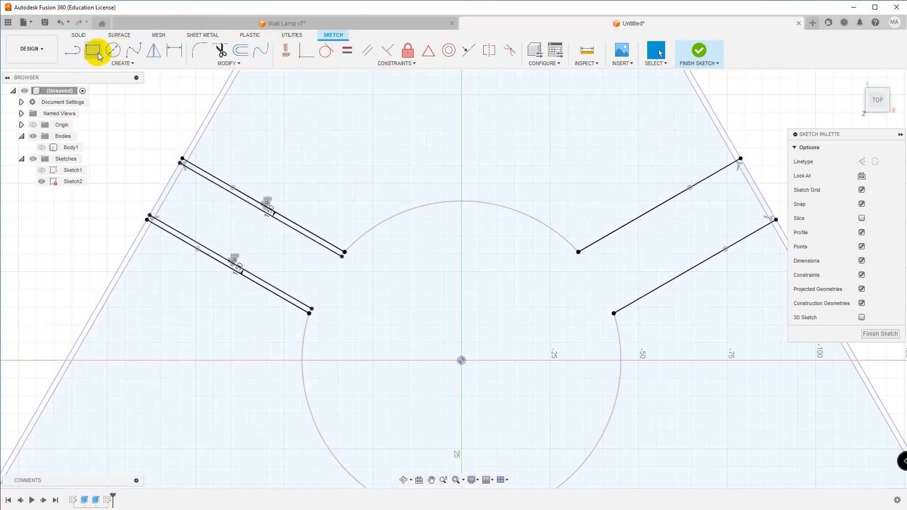
Step: Offset both edge lines of the upper right arm 1.5 mm toward the inside of the arm
click(74, 52)
click(243, 50)
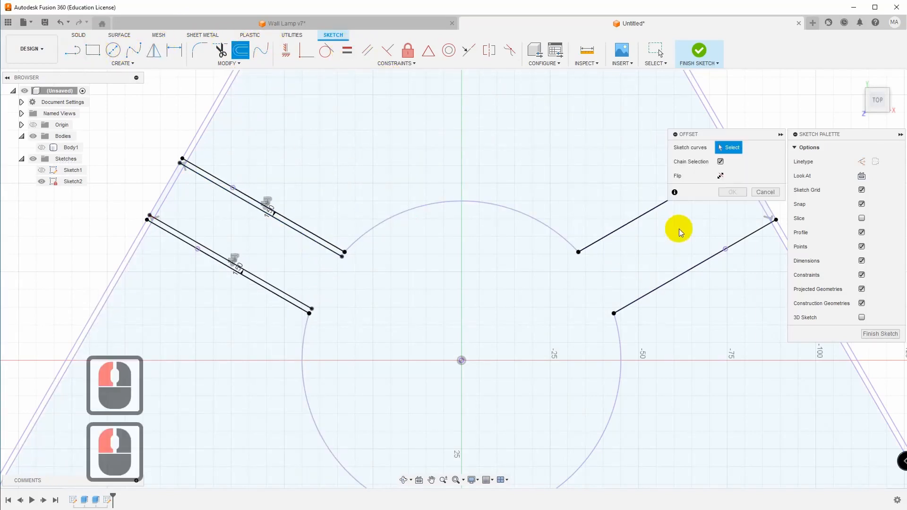
click(617, 236)
text(1,5)
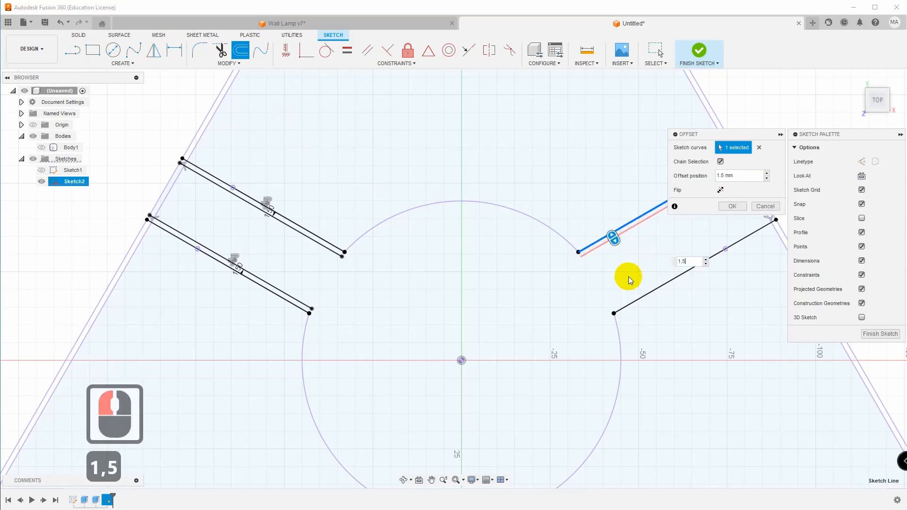
click(732, 207)
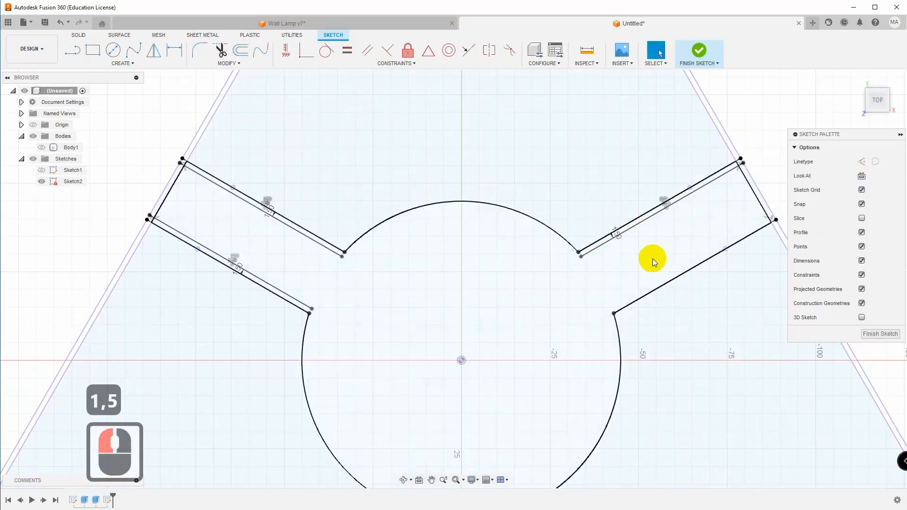
click(242, 50)
click(669, 282)
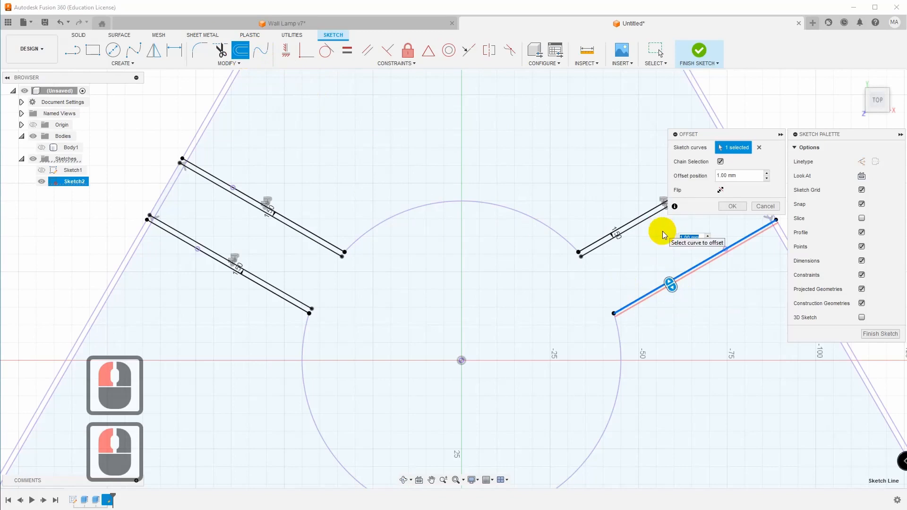
text(1,5)
click(731, 207)
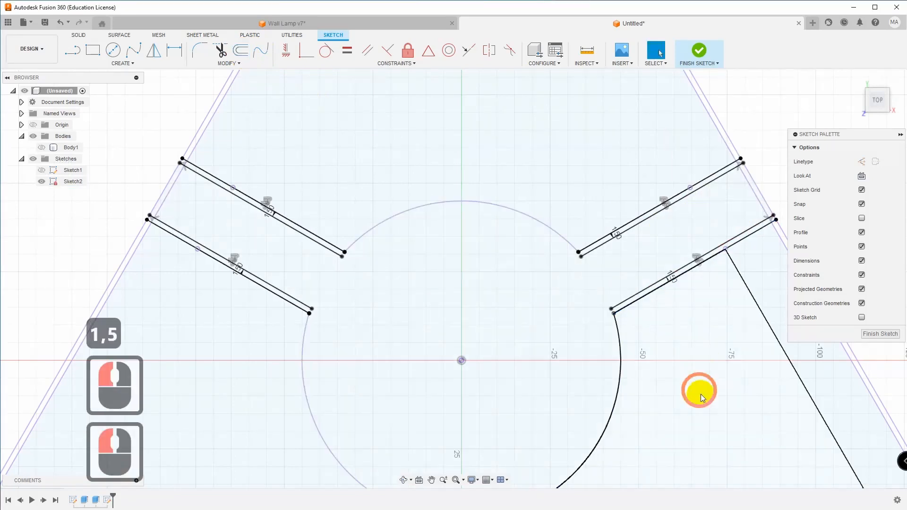
Step: Offset both vertical edge lines of the lower arm 1.5 mm toward the inside of the arm
middle_drag(698, 385, 740, 141)
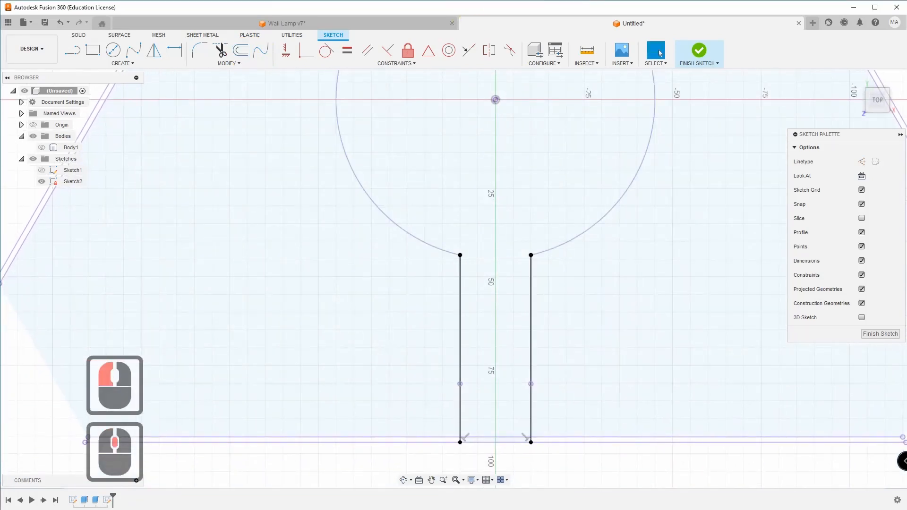
click(248, 54)
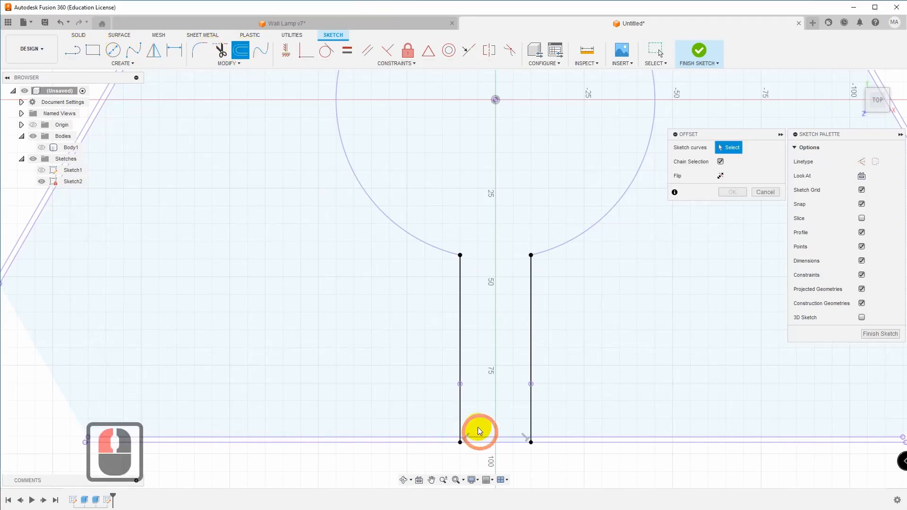
click(461, 366)
text(1,5)
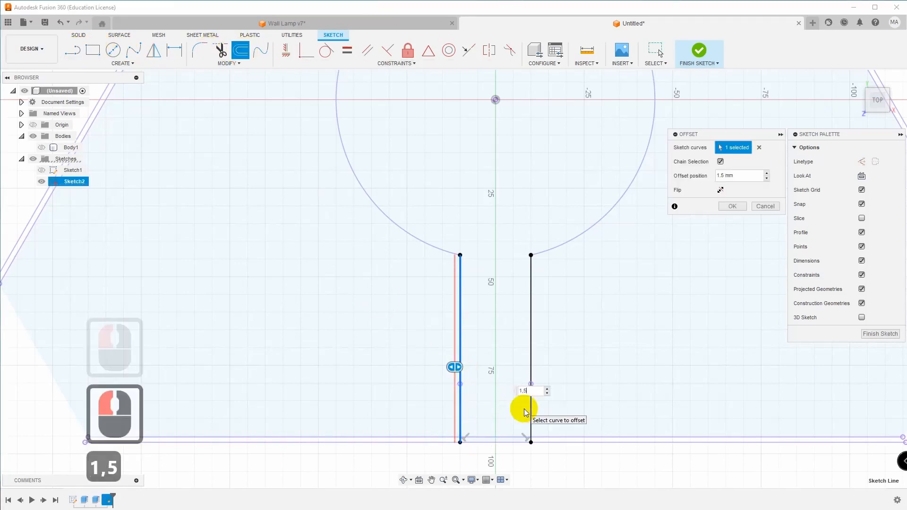
click(721, 191)
click(733, 207)
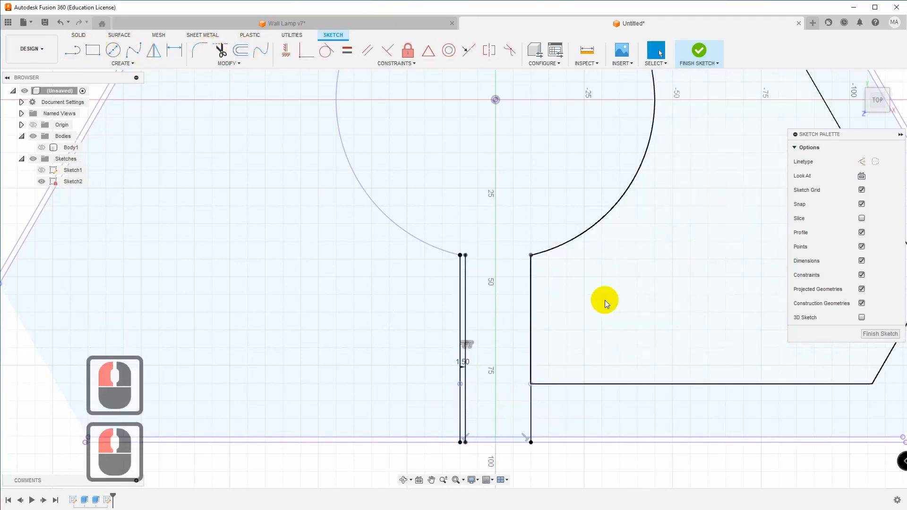
click(248, 54)
click(531, 419)
text(1,5)
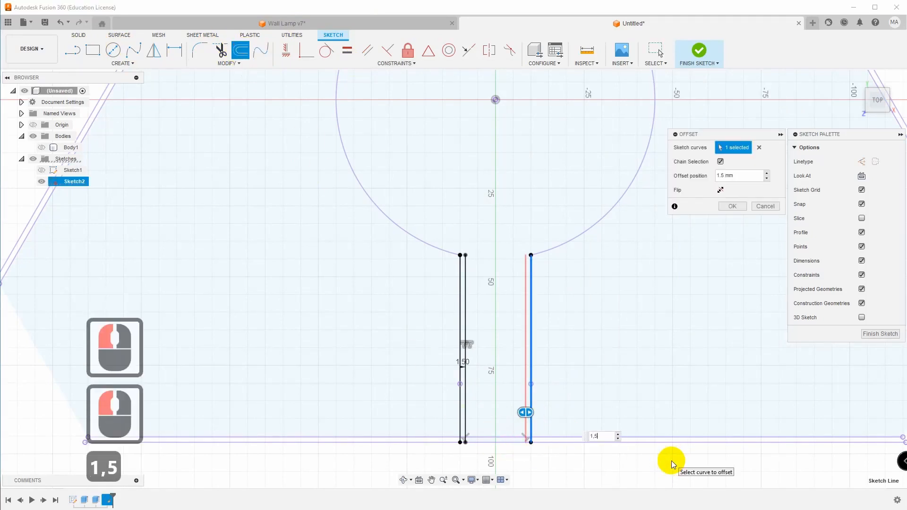
key(Return)
Step: Offset only the disc's upper arc 1.5 mm toward the centre, with chain selection turned off
scroll(654, 289, down, 3)
middle_drag(654, 290, 586, 448)
scroll(628, 350, up, 4)
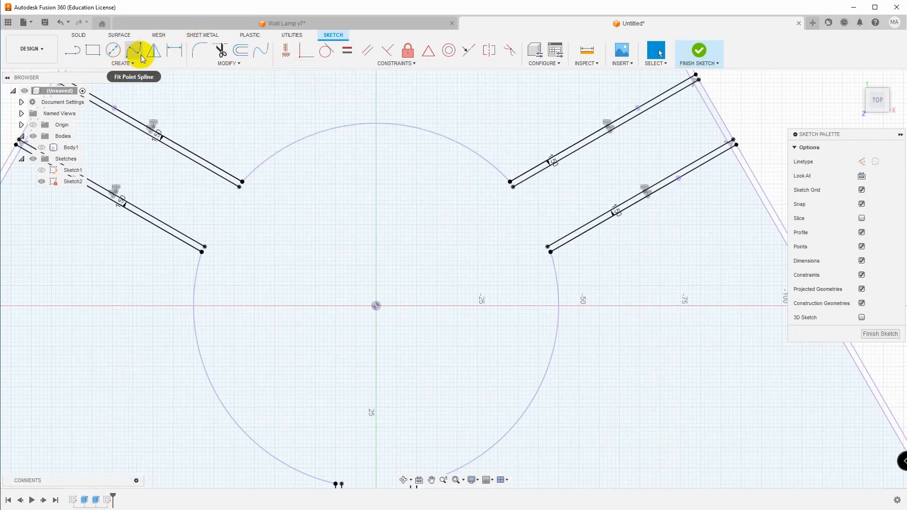
click(241, 64)
click(298, 142)
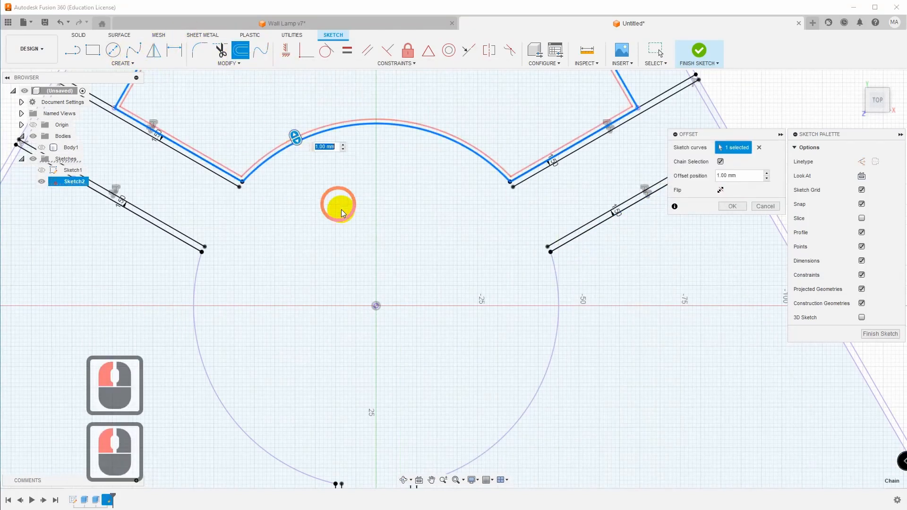
scroll(350, 222, down, 4)
click(720, 162)
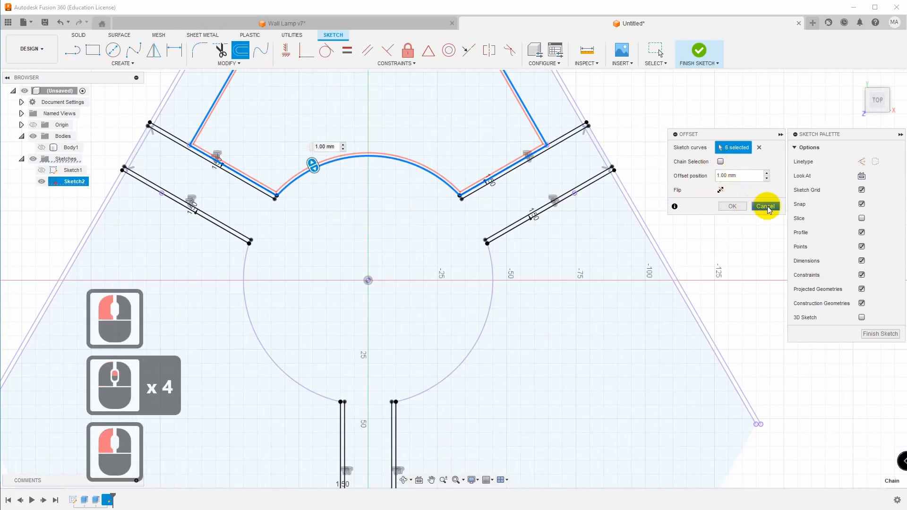
click(760, 148)
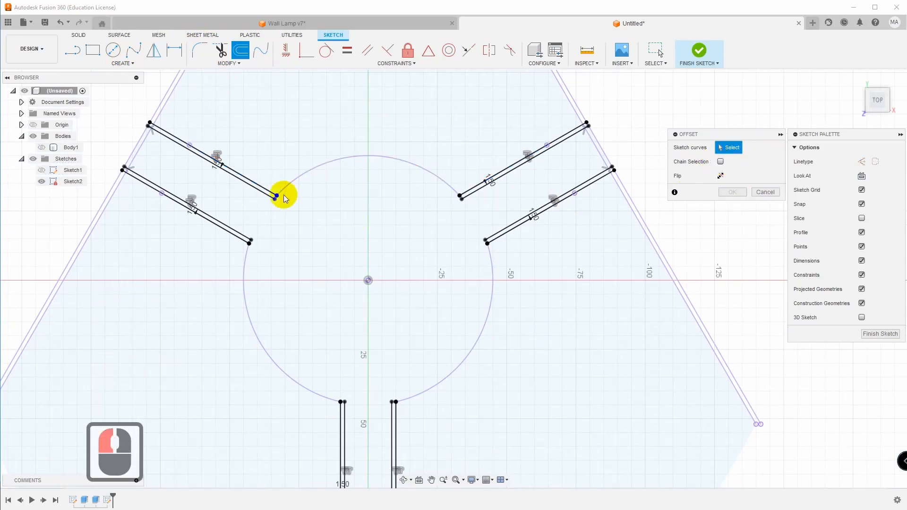
click(289, 182)
text(1,5)
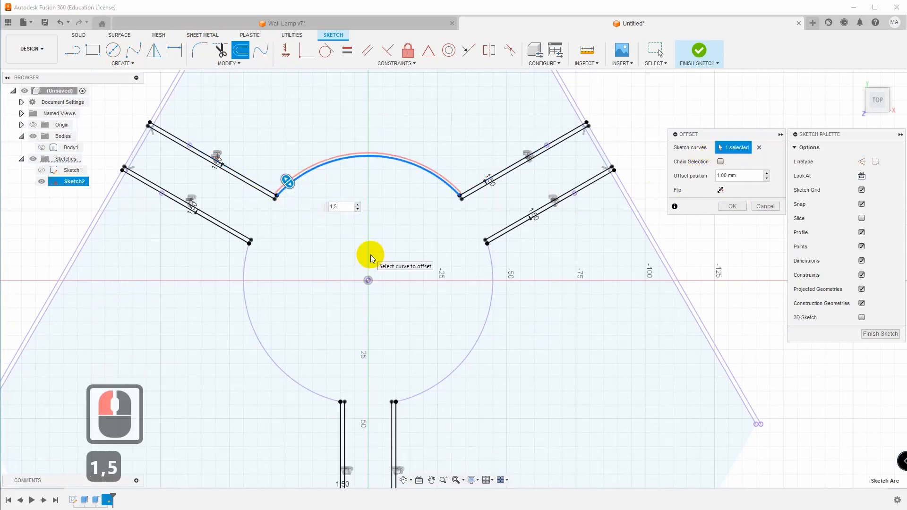
click(721, 190)
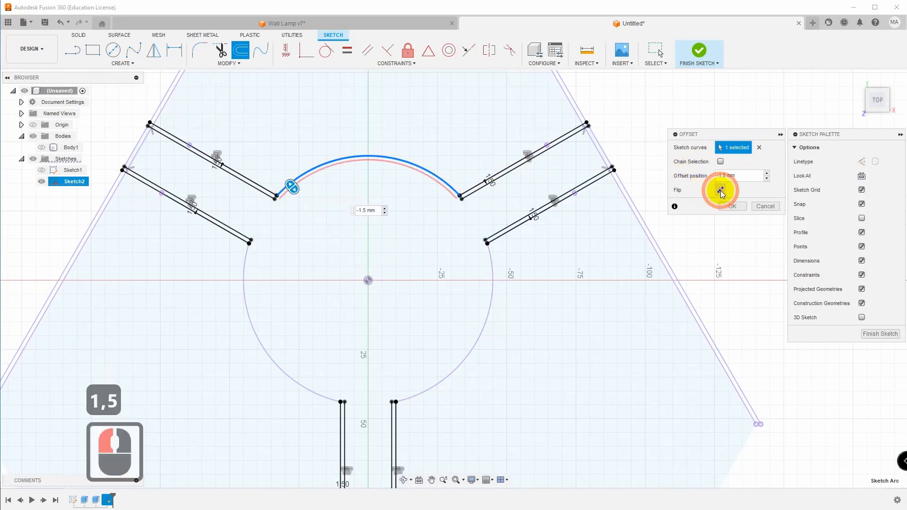
click(732, 206)
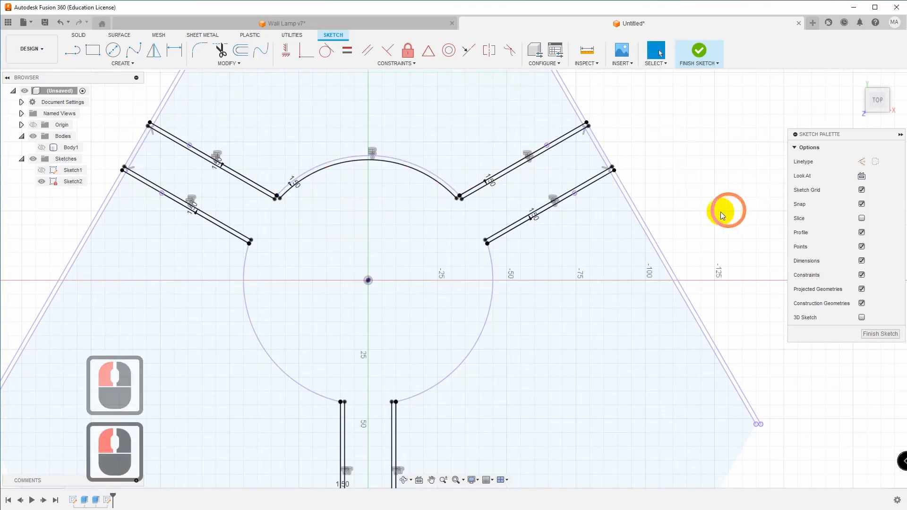
Step: Offset the disc's lower right and lower left arcs 1.5 mm toward the centre
click(440, 120)
click(490, 269)
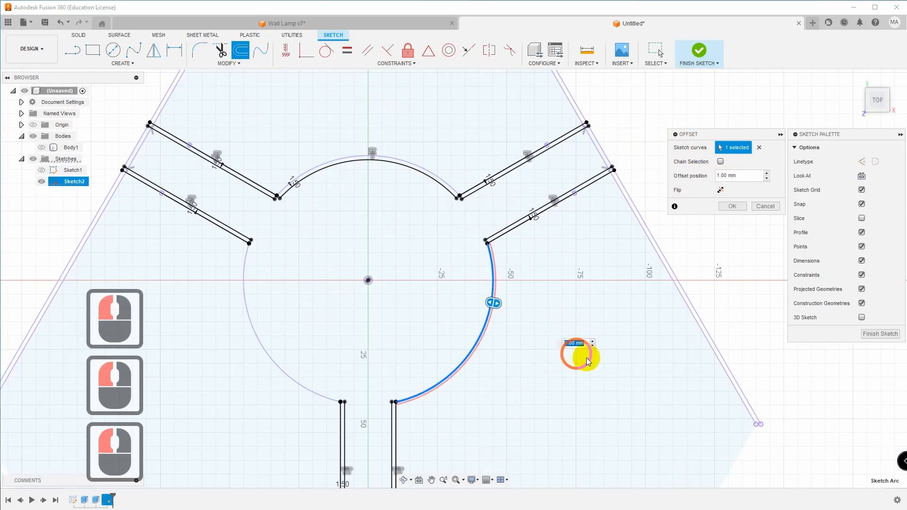
text(1,5)
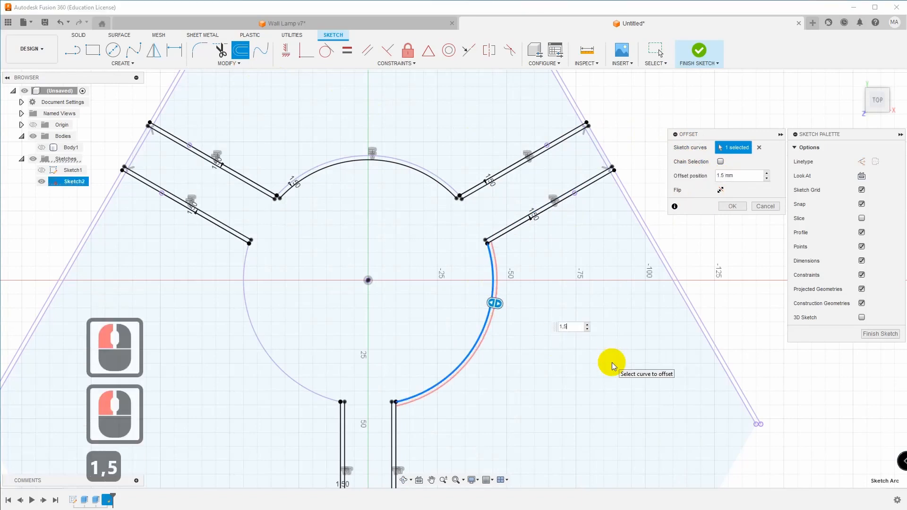
click(731, 204)
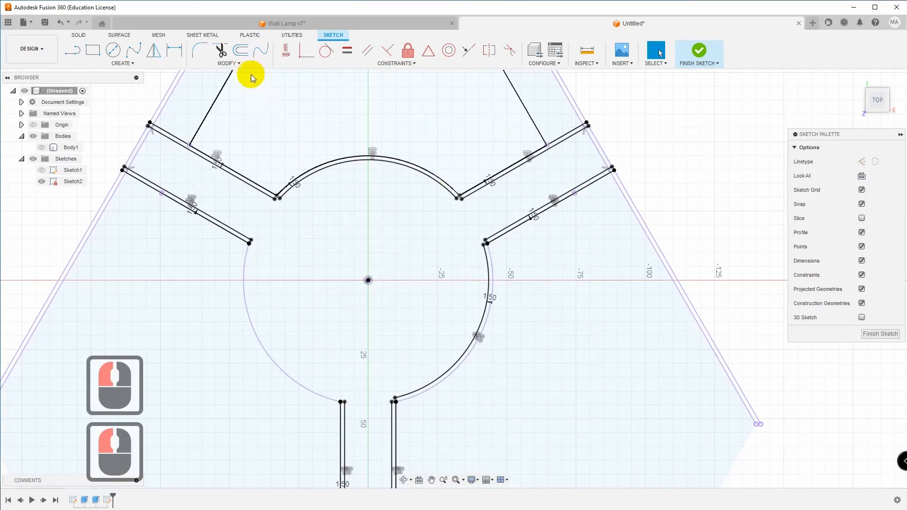
click(284, 376)
text(1,5)
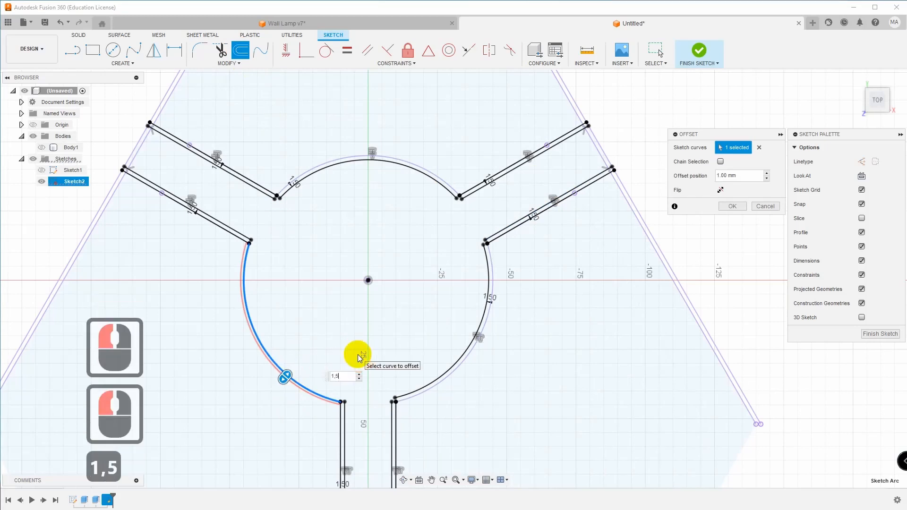
click(718, 191)
click(731, 206)
scroll(251, 262, down, 13)
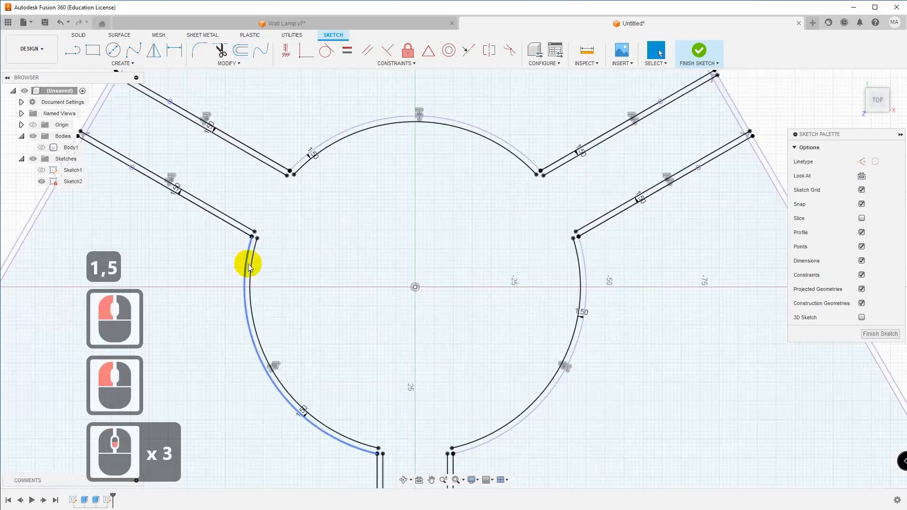
scroll(277, 255, down, 1)
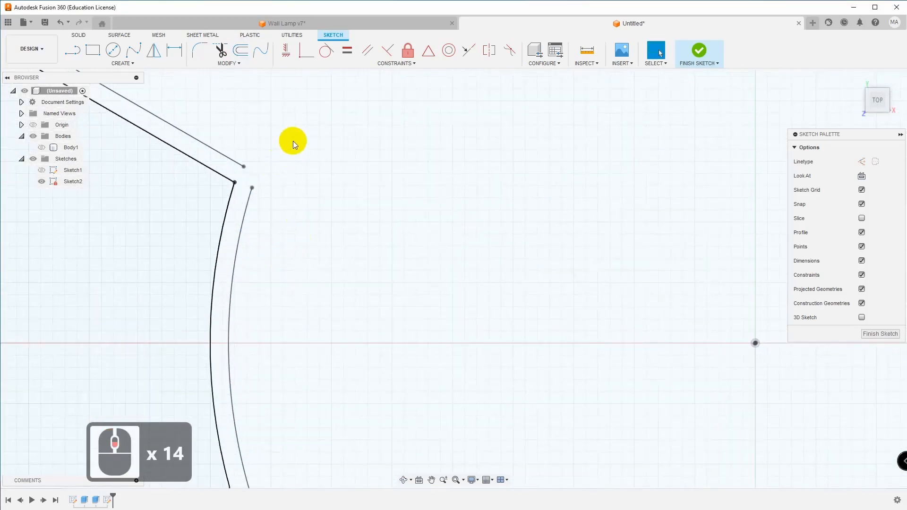
scroll(292, 147, up, 10)
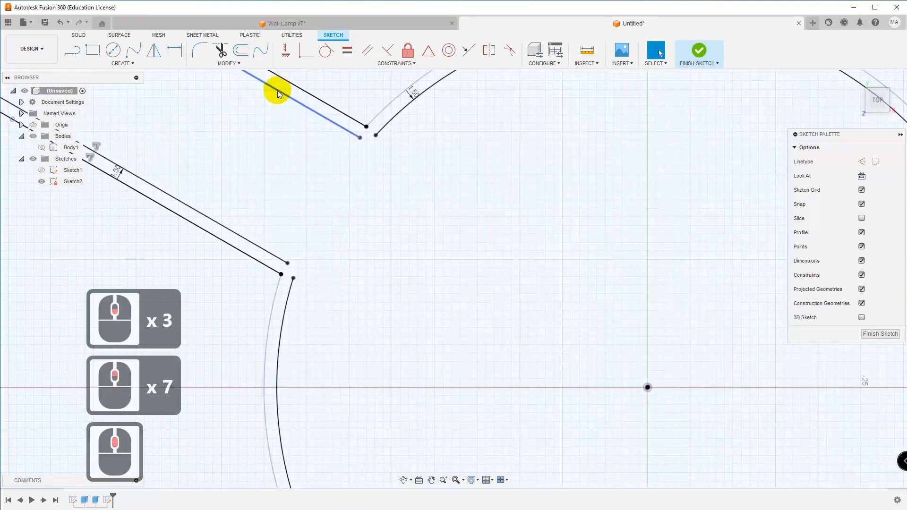
Step: Extend the inner offset lines of all three arms past the disc's inner arcs toward its centre
click(230, 64)
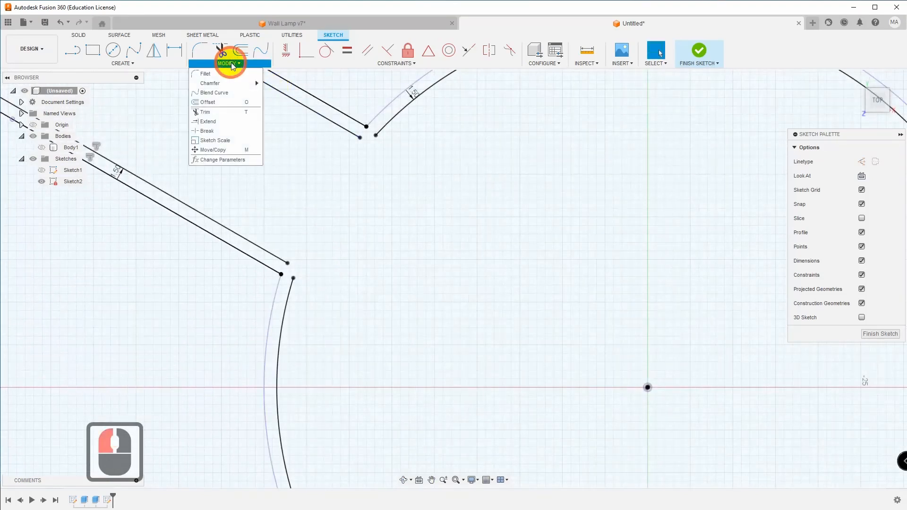
click(208, 121)
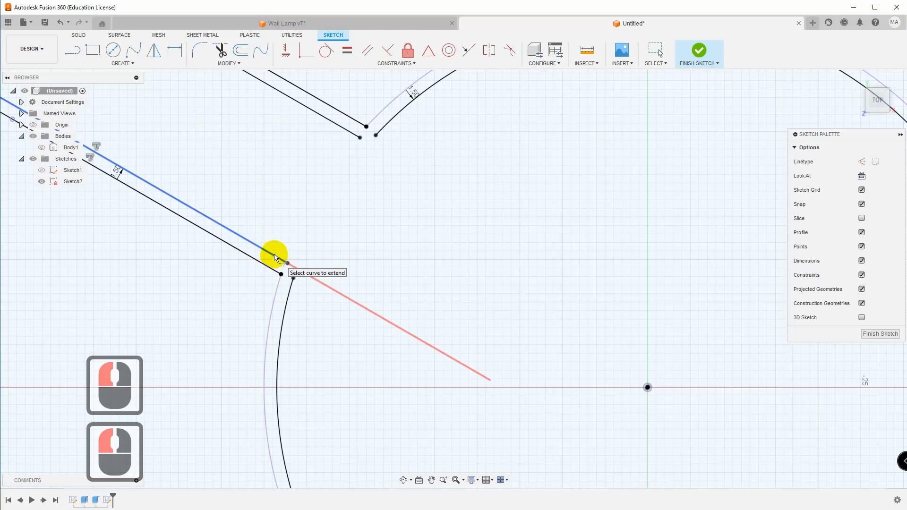
click(276, 257)
click(352, 132)
scroll(481, 333, up, 9)
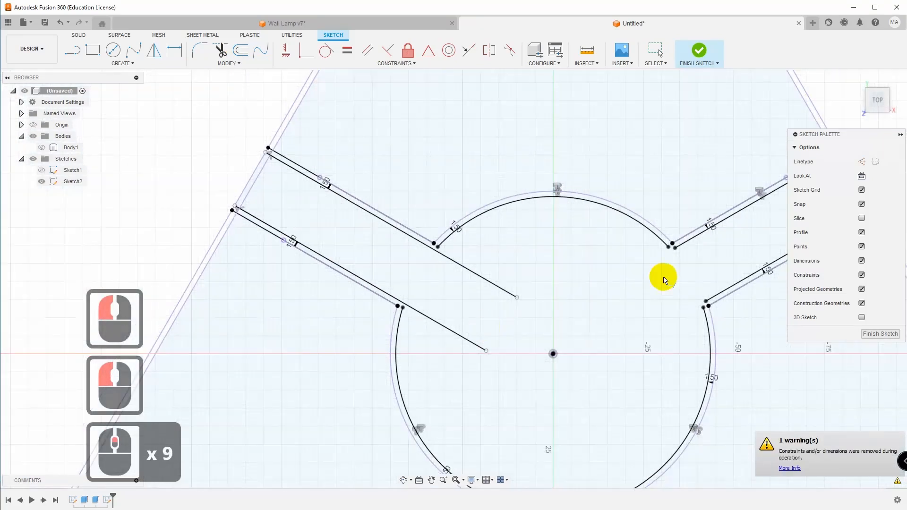
click(693, 236)
click(719, 293)
middle_drag(657, 340, 666, 207)
click(532, 406)
click(594, 387)
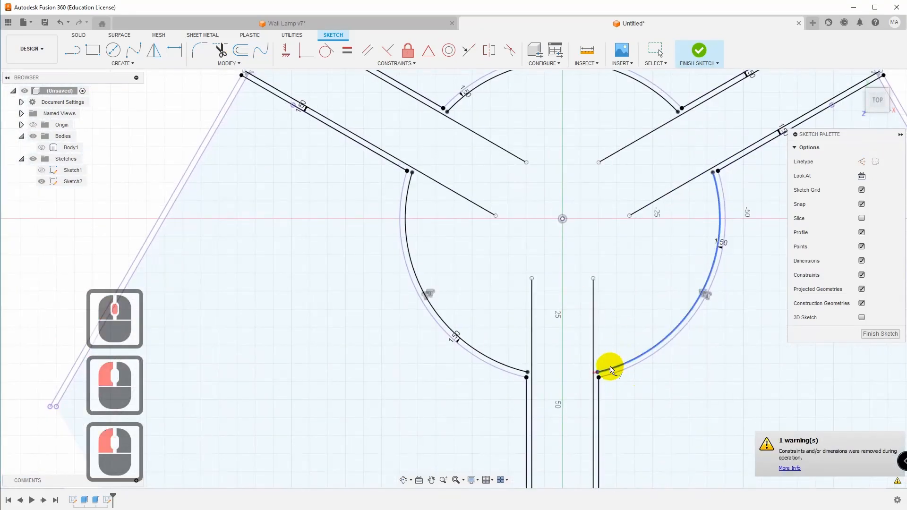
Step: Extend the ends of the disc's inner offset arcs until they meet the arms' inner lines
click(474, 367)
click(453, 106)
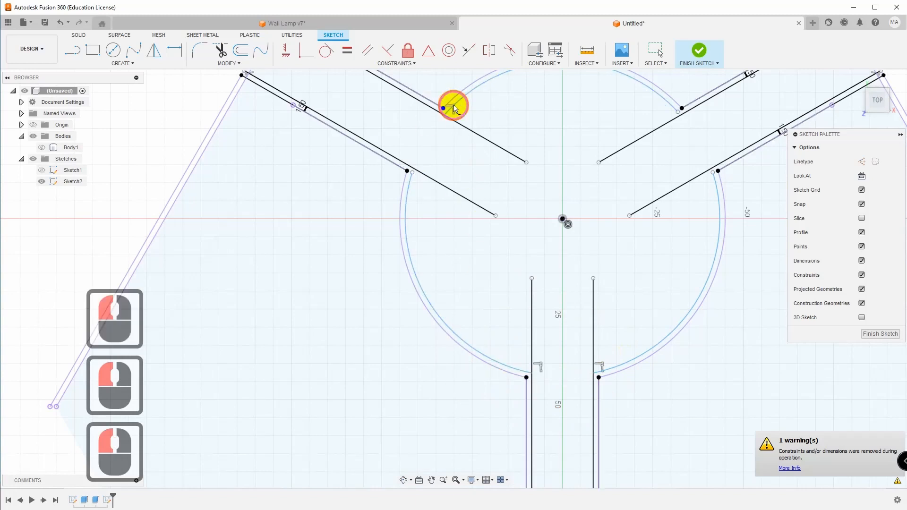
click(409, 189)
click(670, 104)
click(716, 192)
scroll(613, 237, up, 10)
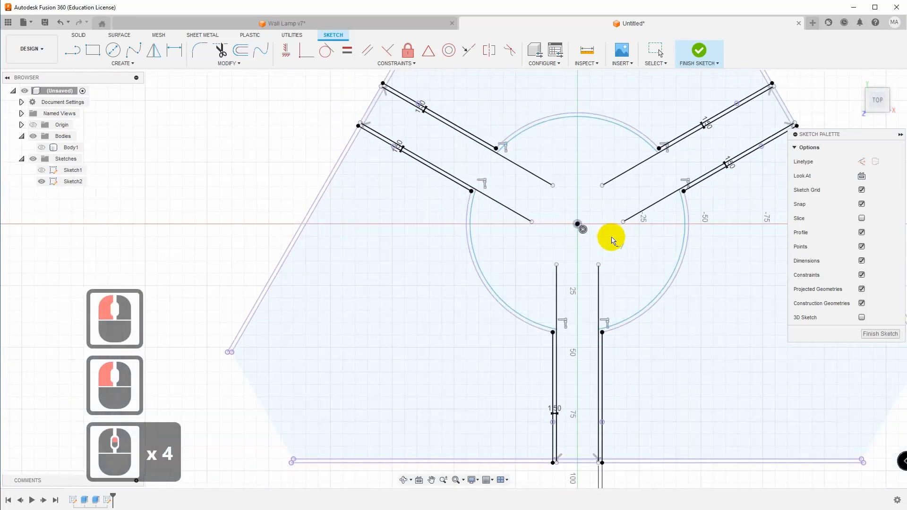
Step: Trim the parts of all the arms' inner lines that project inside the disc
scroll(613, 247, down, 10)
middle_drag(518, 140, 532, 213)
click(220, 50)
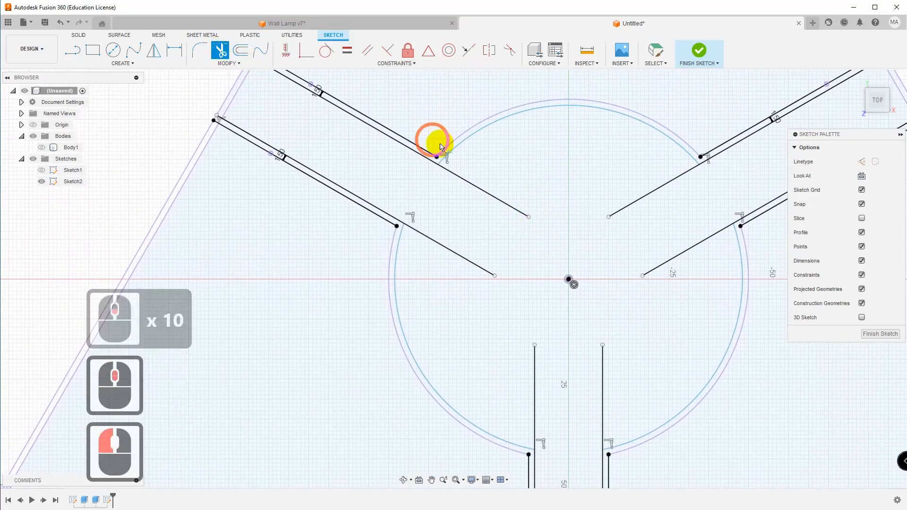
click(470, 182)
click(456, 256)
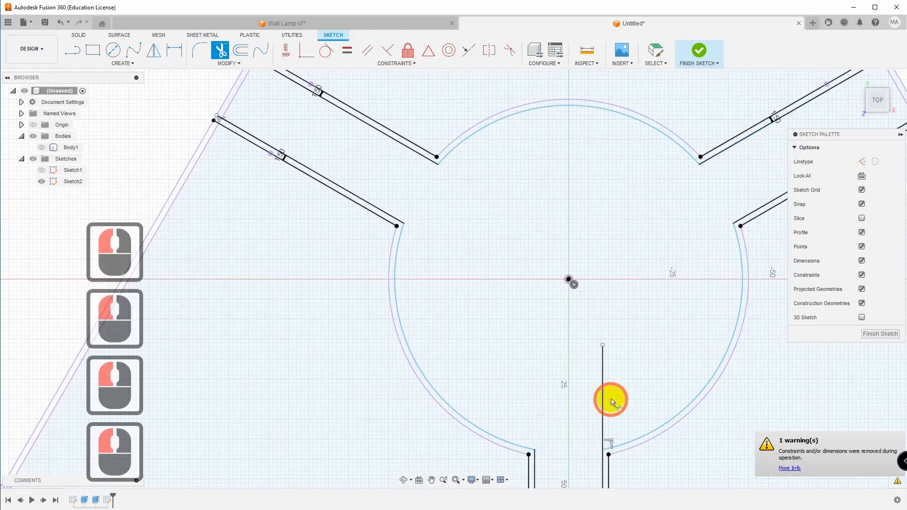
scroll(653, 294, down, 3)
Step: Draw a line closing the upper left arm's opening between the inner wall corners at the disc
click(76, 54)
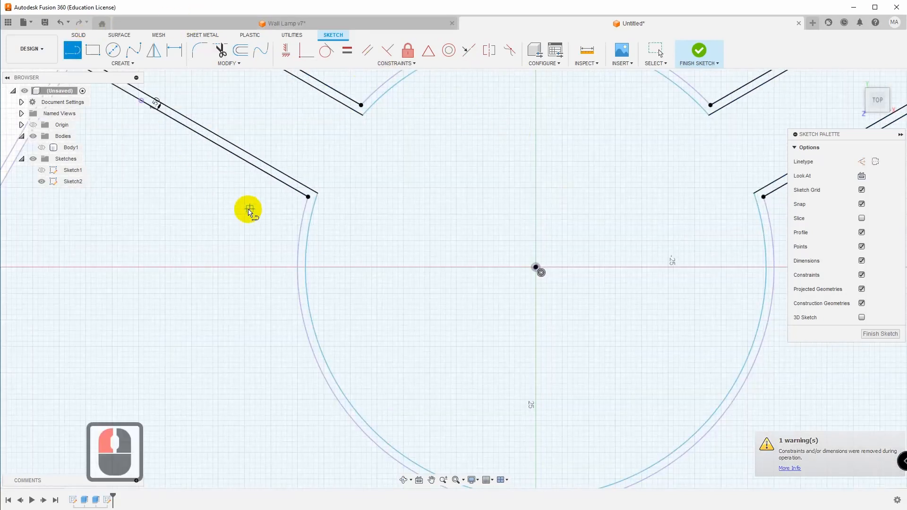
scroll(308, 201, down, 5)
click(391, 385)
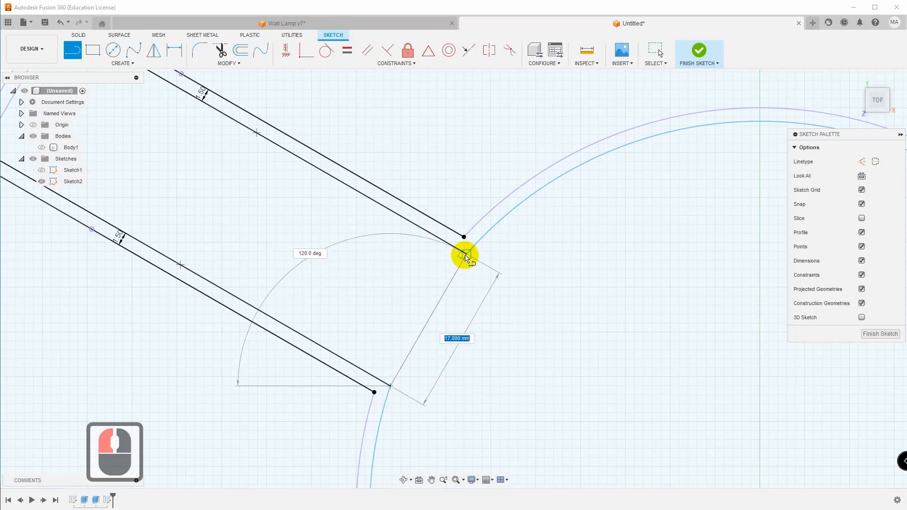
click(466, 254)
right_click(472, 353)
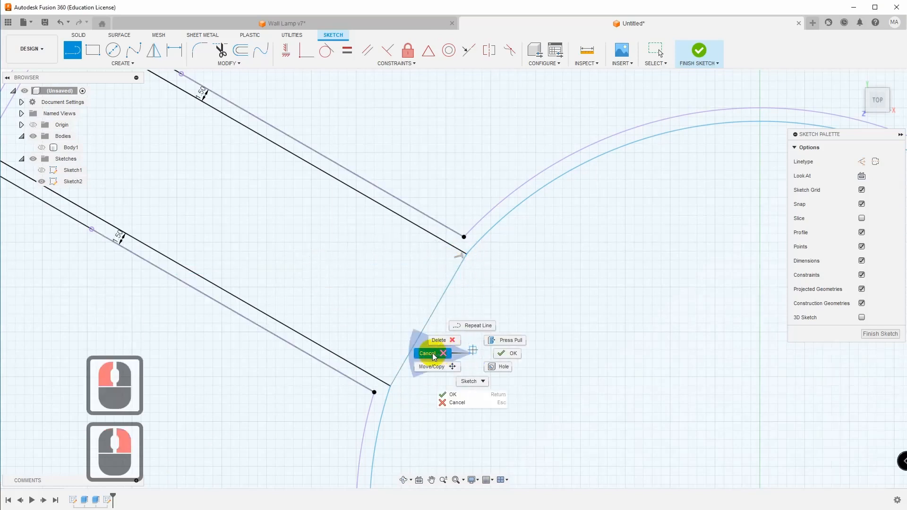
click(433, 349)
Step: Draw a line across the upper right arm's opening between the inner wall corners at the disc
scroll(546, 384, up, 12)
middle_drag(628, 370, 388, 314)
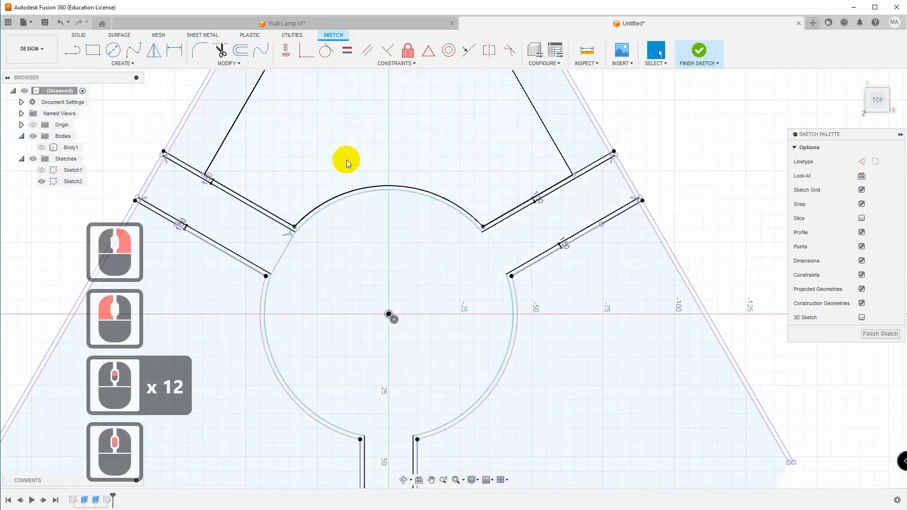
click(78, 53)
scroll(512, 277, down, 4)
click(503, 273)
click(468, 206)
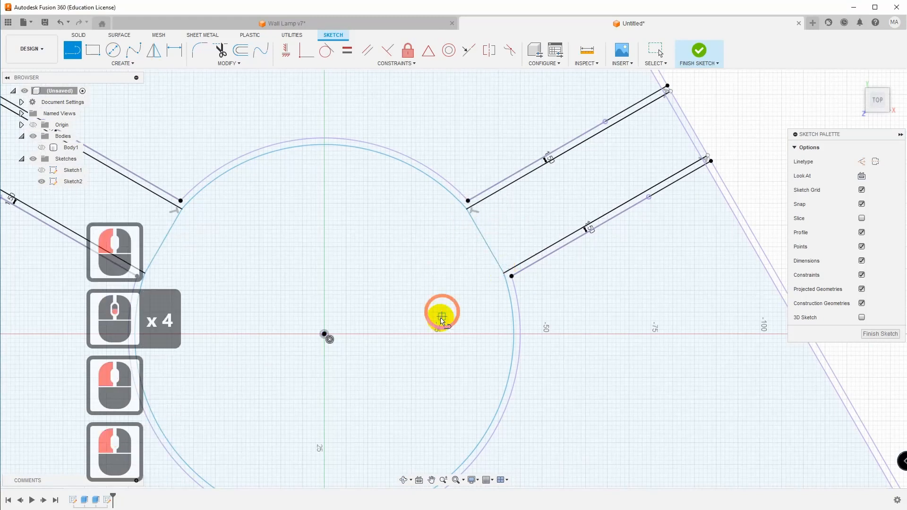
Step: Draw a horizontal line across the lower arm's opening between the inner wall corners at the disc
middle_drag(442, 321, 529, 211)
scroll(375, 349, down, 5)
click(378, 343)
click(503, 343)
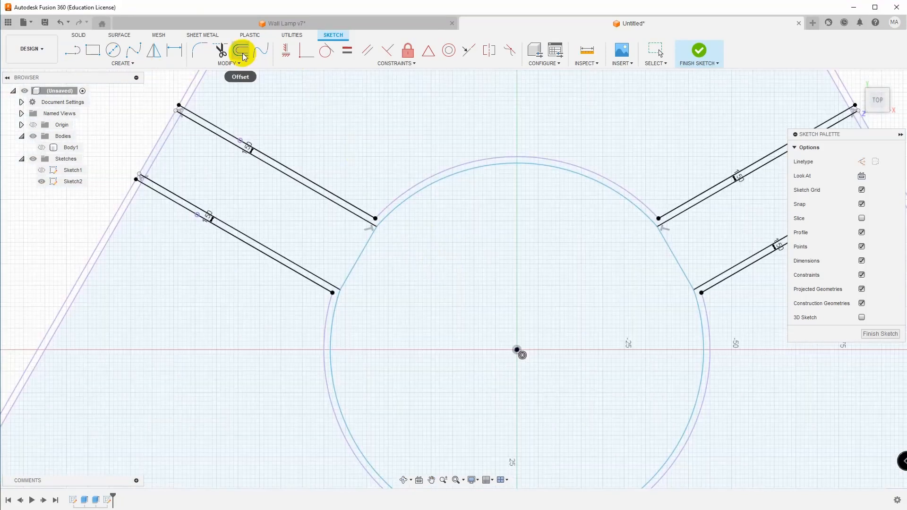
Step: Offset the upper left arm's closing line 5 mm outward into the arm
click(240, 50)
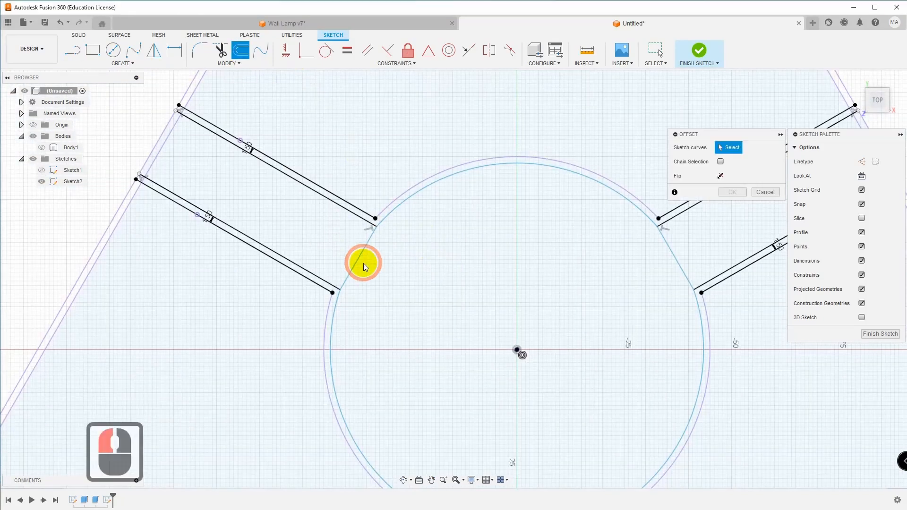
click(364, 263)
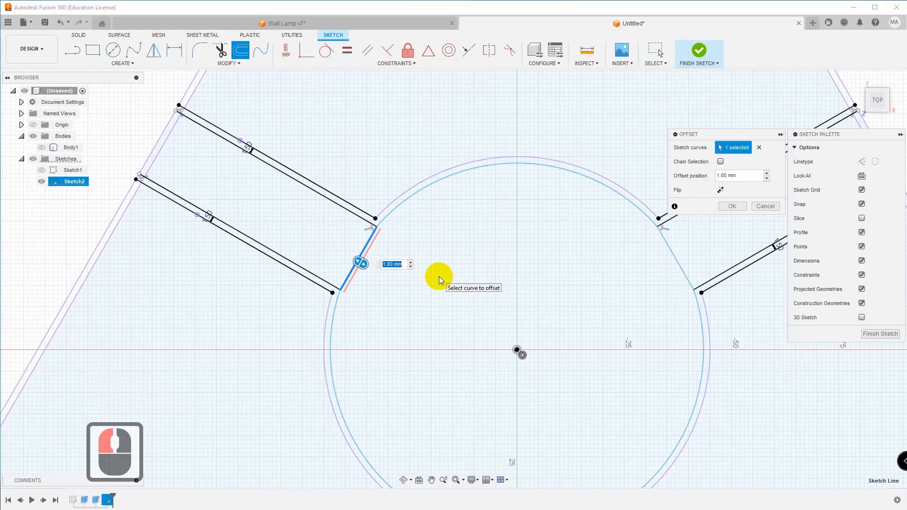
text(-5)
click(720, 190)
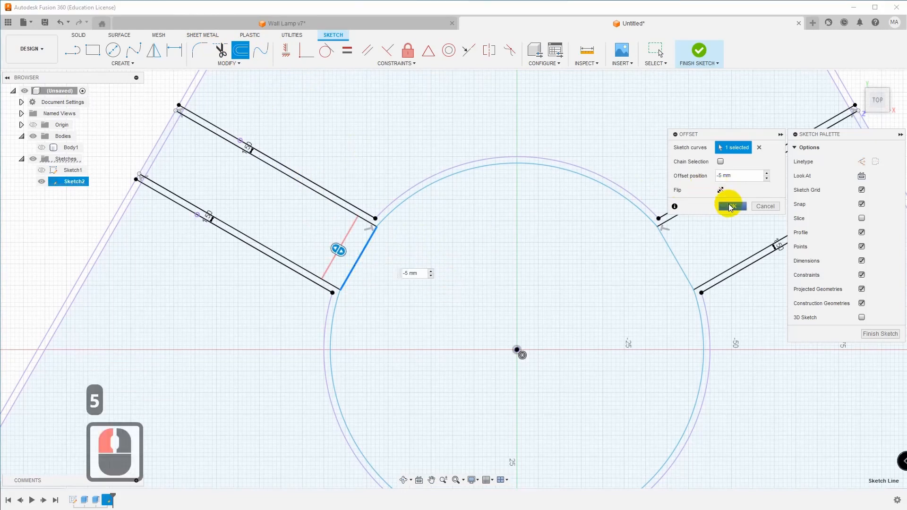
click(731, 206)
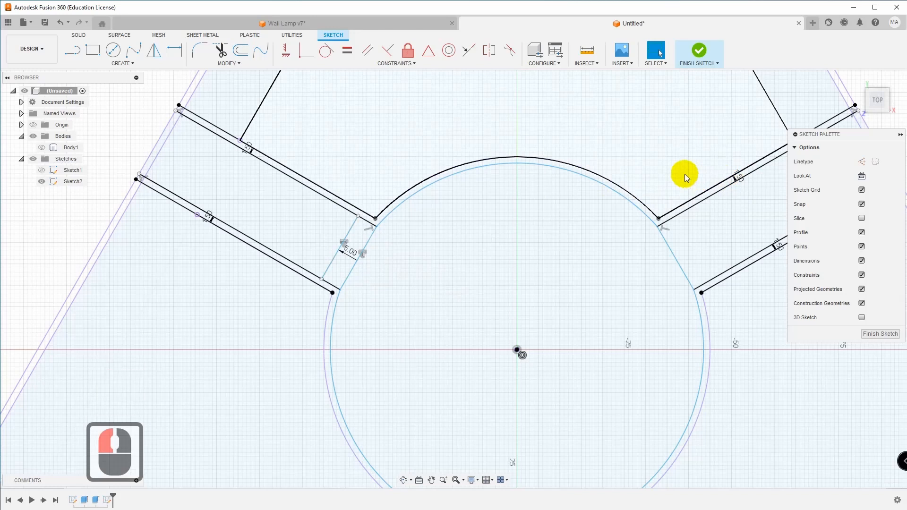
Step: Offset the upper right arm's closing line 5 mm outward into the arm
click(241, 49)
click(678, 260)
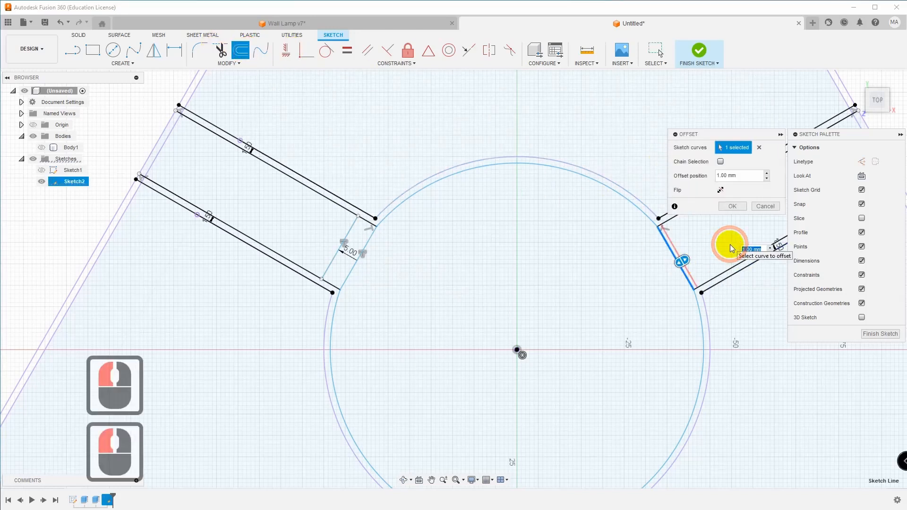
click(732, 207)
Step: Offset the lower arm's closing line 5 mm downward into the arm
middle_drag(664, 271, 695, 196)
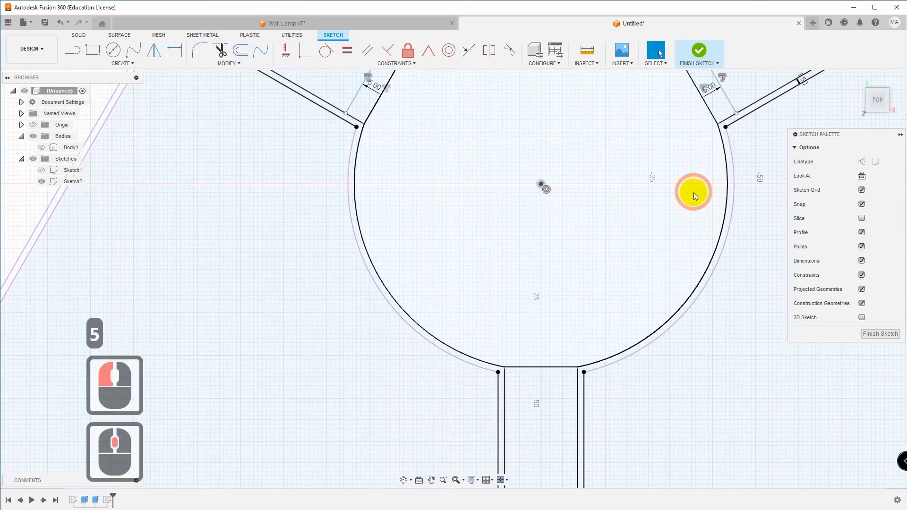
click(241, 50)
click(538, 371)
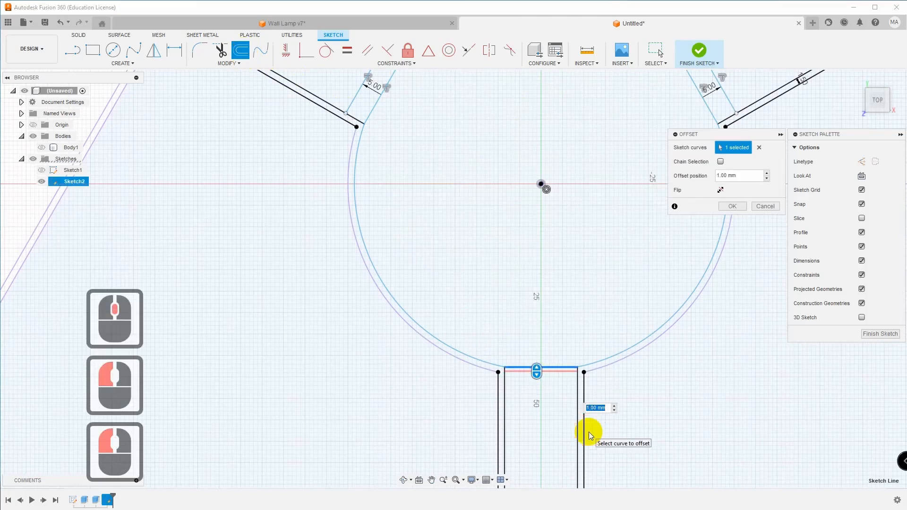
text(5)
click(742, 207)
scroll(759, 369, down, 2)
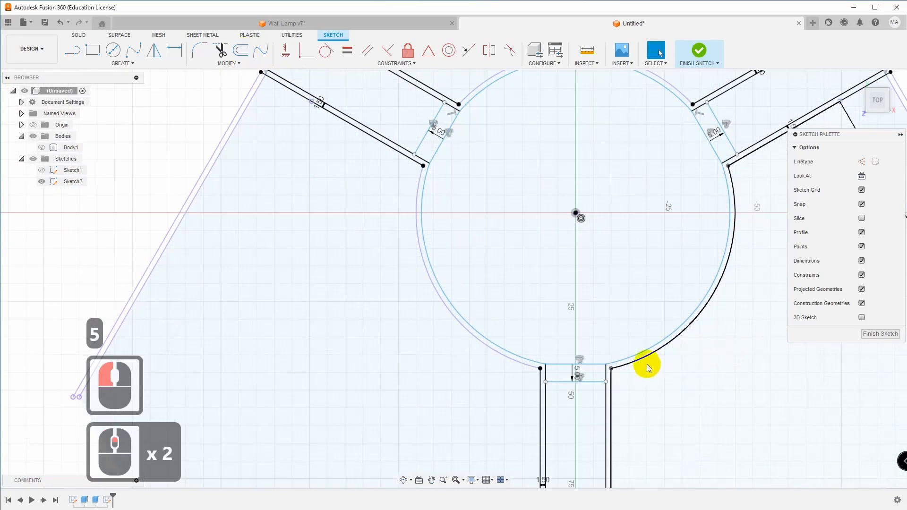
Step: Extend both outer edge lines of the lower arm to the disc's inner arcs
scroll(644, 365, up, 5)
click(228, 63)
click(208, 112)
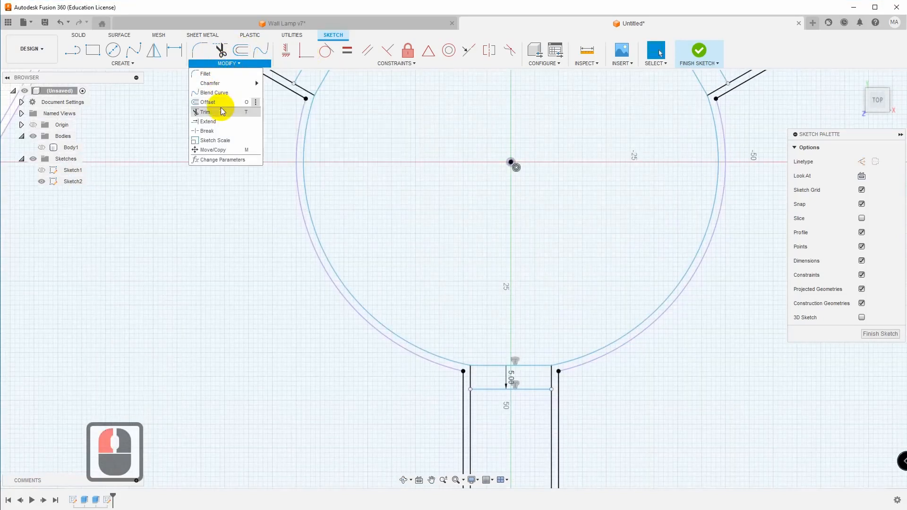
click(487, 443)
click(465, 396)
click(556, 384)
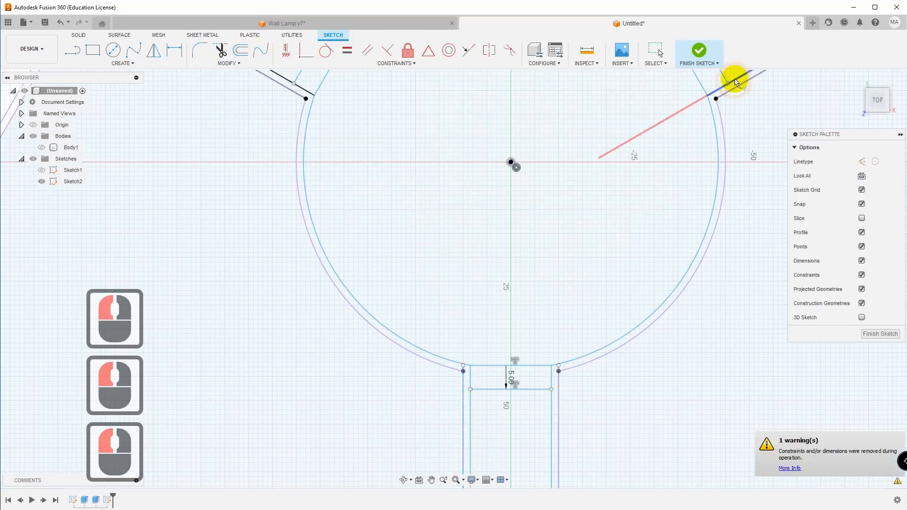
Step: Extend the outer edge lines of both upper arms to the disc's inner arcs
mouse_move(727, 99)
middle_down()
mouse_move(754, 182)
mouse_move(674, 186)
middle_up()
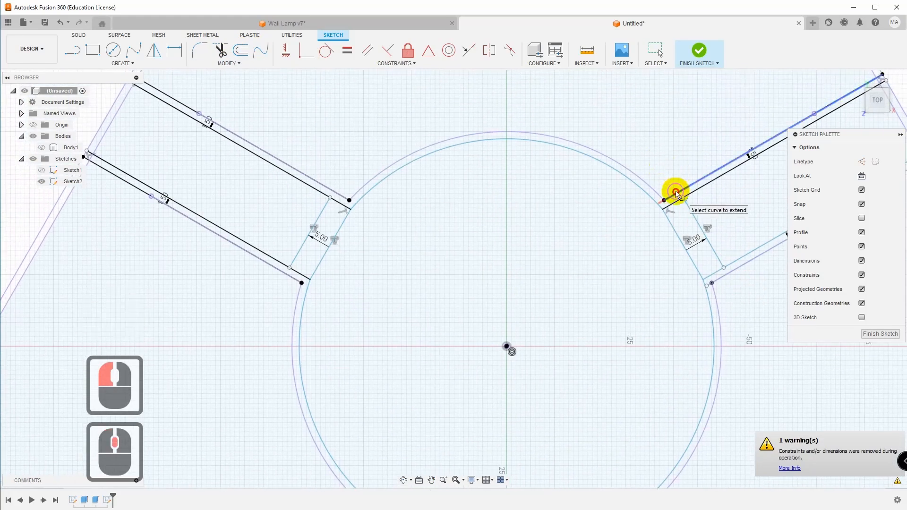
click(676, 194)
click(337, 194)
click(294, 274)
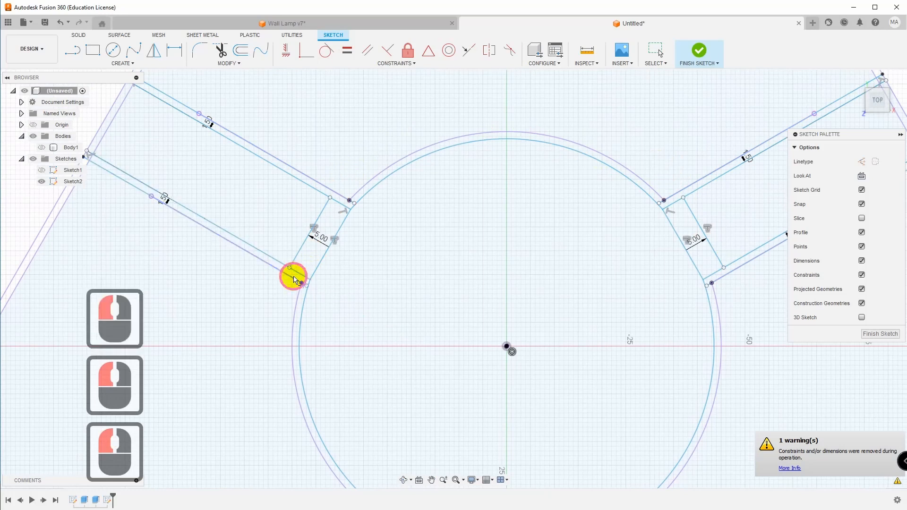
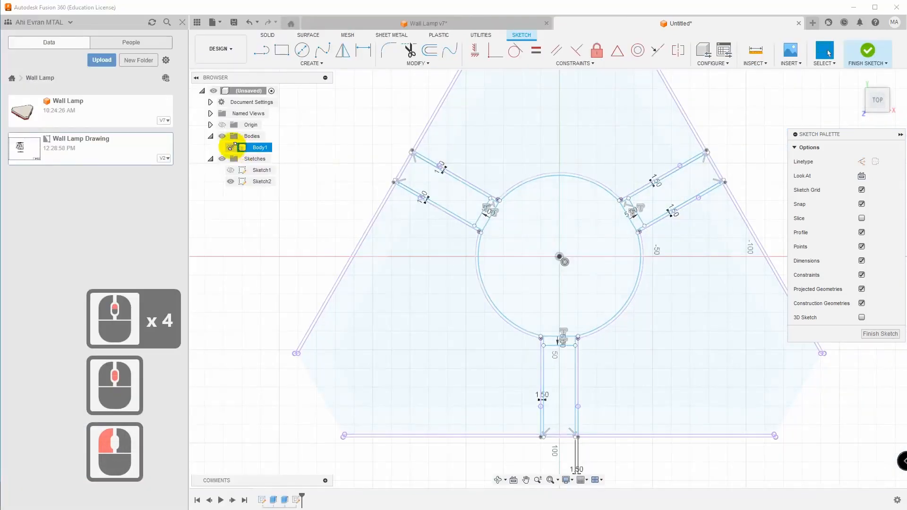
scroll(494, 182, up, 9)
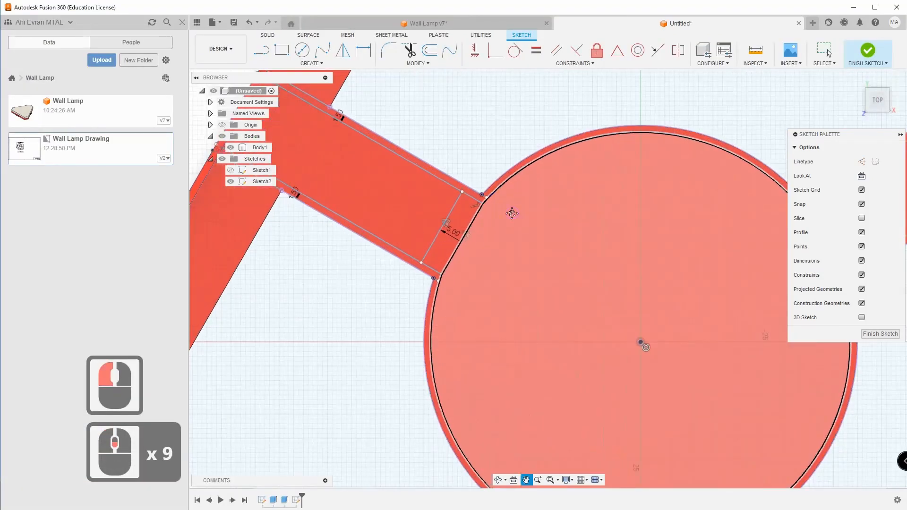
middle_drag(512, 214, 682, 286)
scroll(650, 208, up, 2)
scroll(656, 216, down, 2)
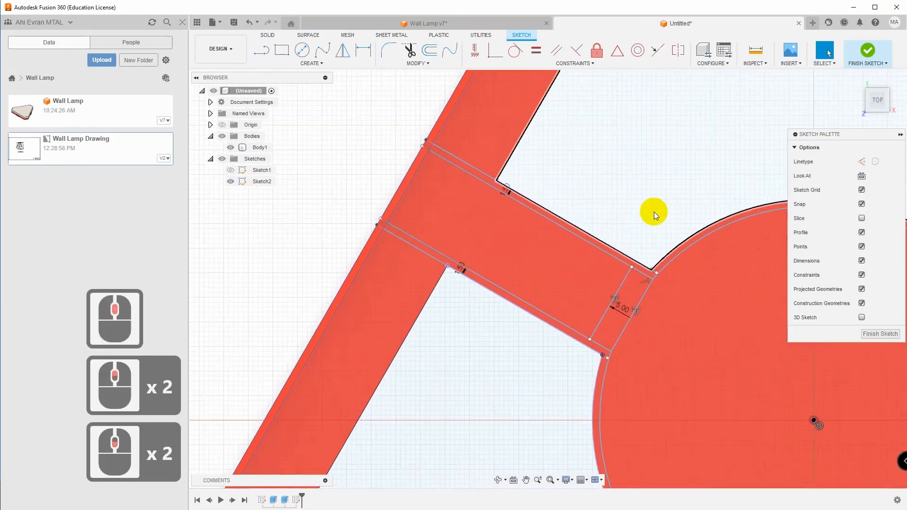
click(868, 51)
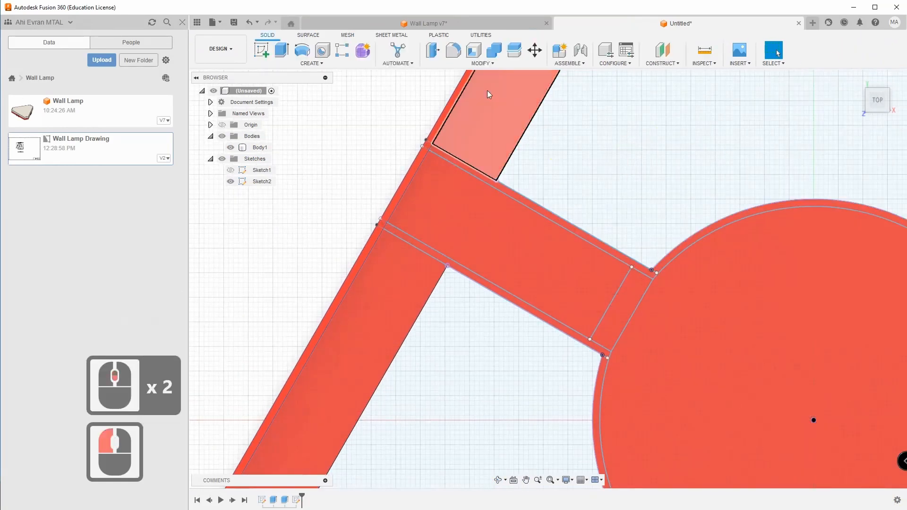
click(281, 50)
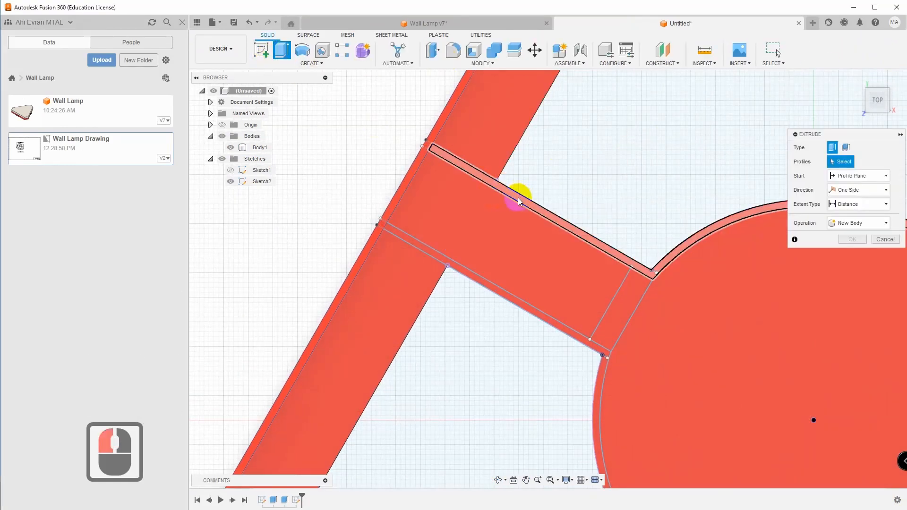
scroll(648, 276, up, 14)
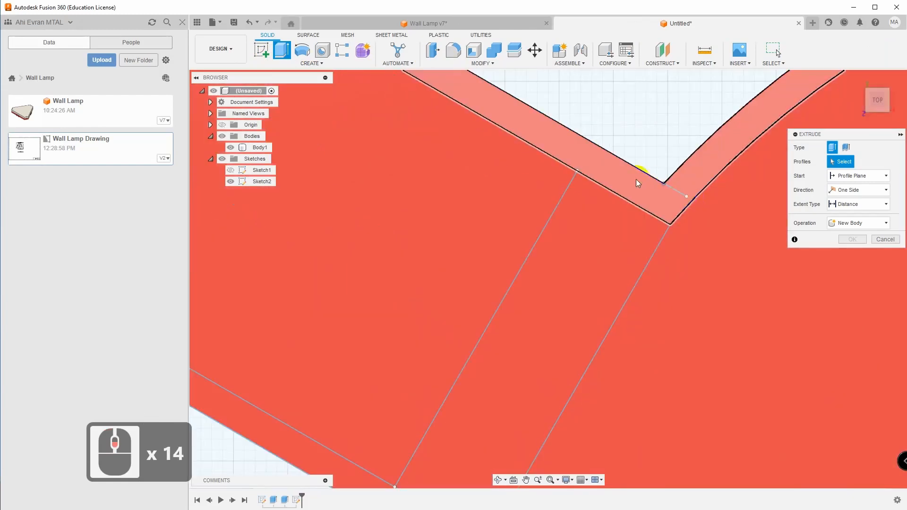
click(882, 239)
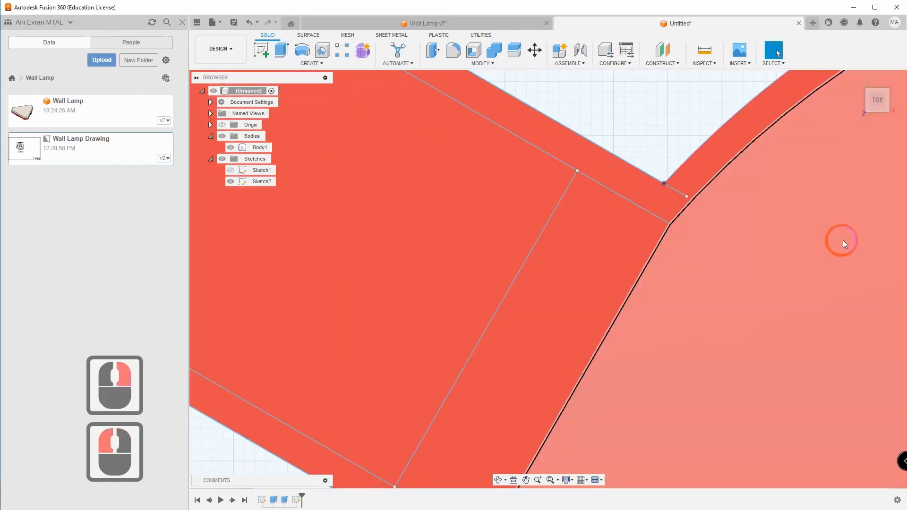
Step: Reopen the inner wall sketch and extend both outer edge lines of the upper left arm to the disc's inner arcs
right_click(295, 501)
click(305, 396)
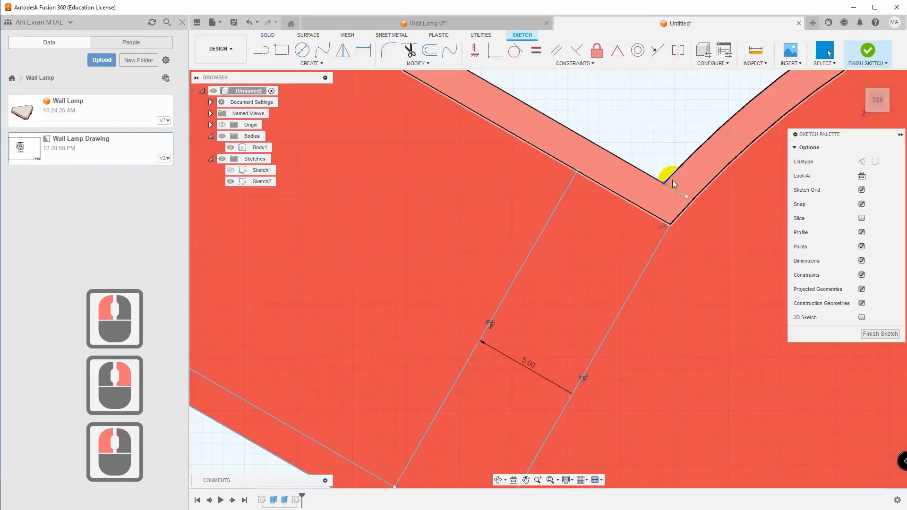
click(411, 63)
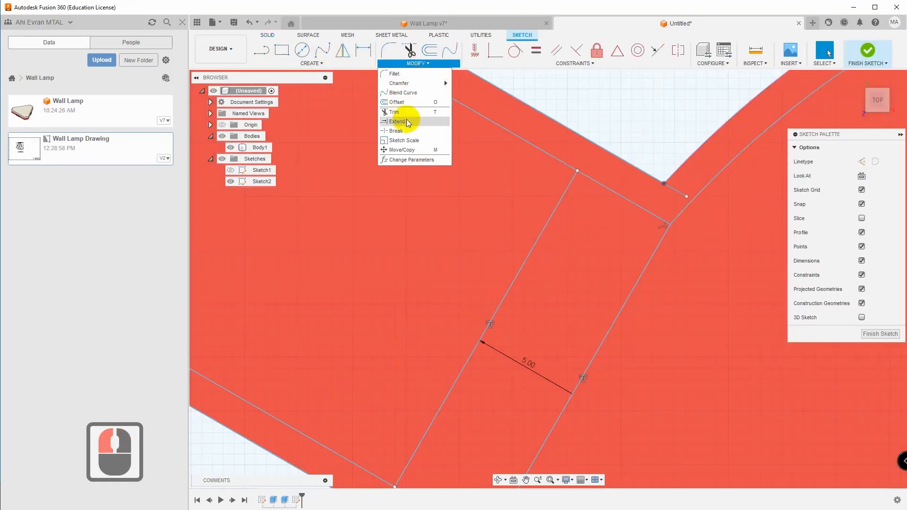
click(407, 122)
click(678, 194)
scroll(616, 439, up, 4)
middle_drag(617, 439, 656, 279)
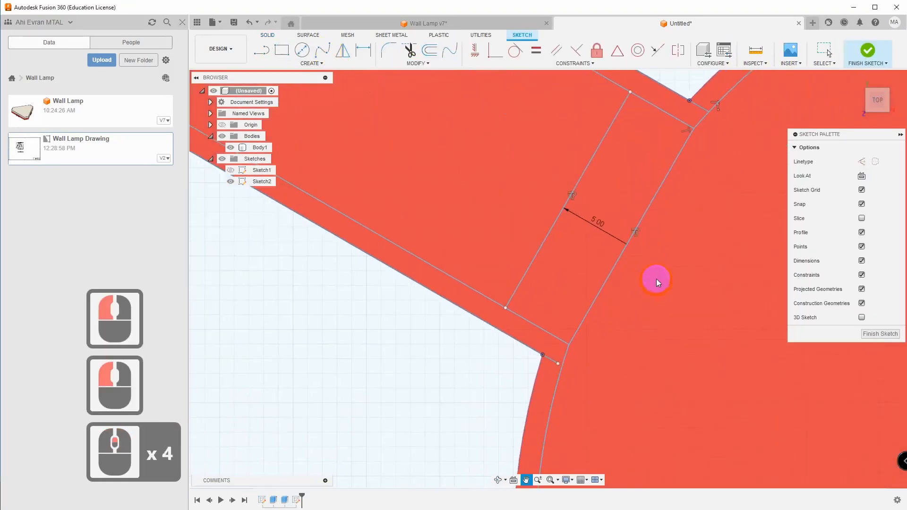
scroll(563, 404, down, 3)
click(548, 346)
Step: Hide the body and extend both outer edge lines of the lower arm to the disc's inner arcs
scroll(599, 420, up, 6)
middle_drag(626, 435, 684, 367)
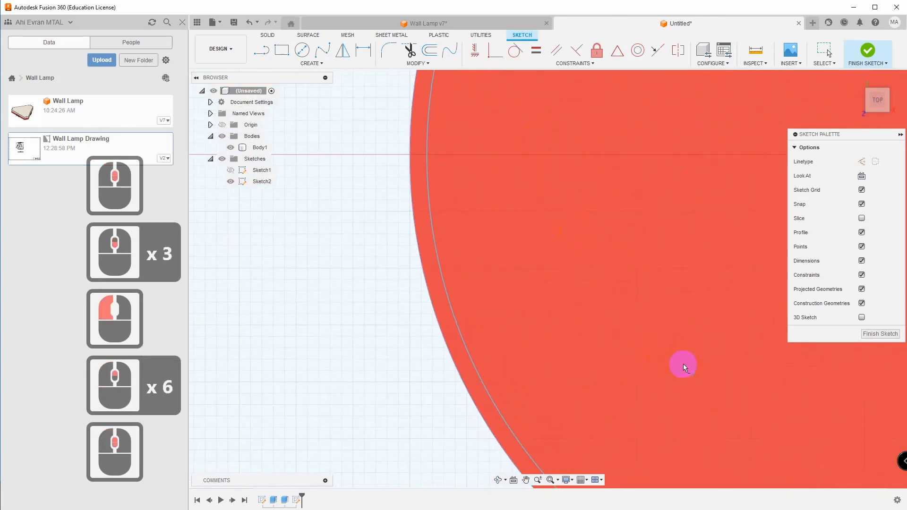
scroll(695, 386, up, 13)
middle_drag(533, 416, 578, 361)
scroll(578, 360, down, 13)
scroll(576, 358, down, 2)
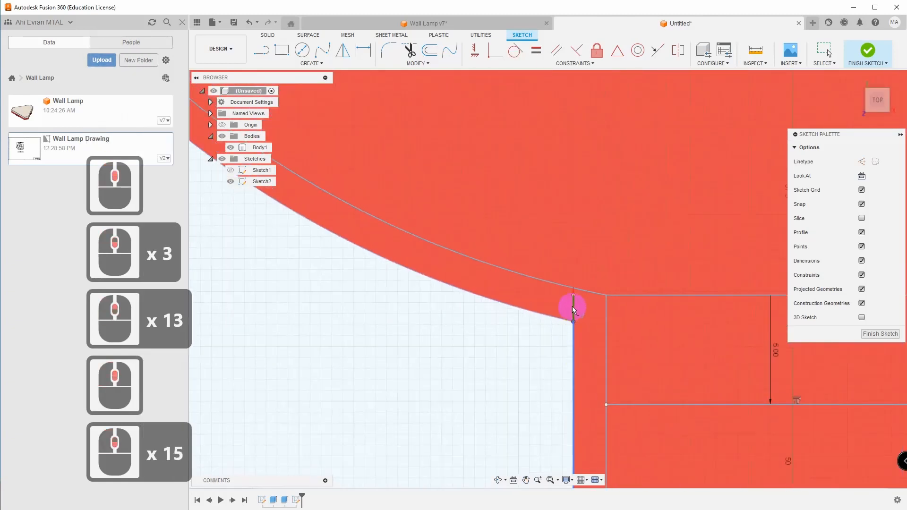
click(573, 307)
click(231, 148)
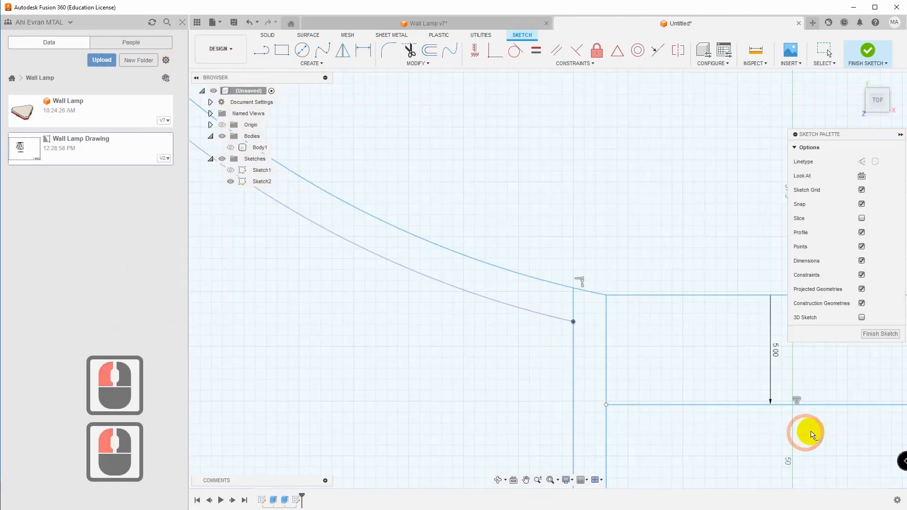
middle_drag(588, 344, 388, 321)
click(441, 291)
Step: Extend the upper right arm's two outer edge lines to the disc's inner arcs, show the body again and finish the sketch
middle_drag(860, 213, 486, 402)
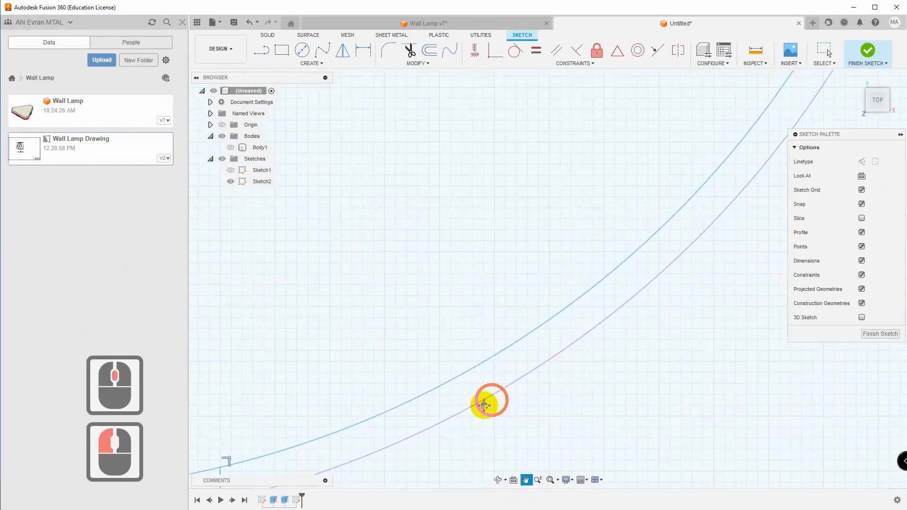
scroll(573, 320, up, 13)
middle_drag(573, 320, 694, 342)
scroll(648, 300, down, 10)
click(638, 285)
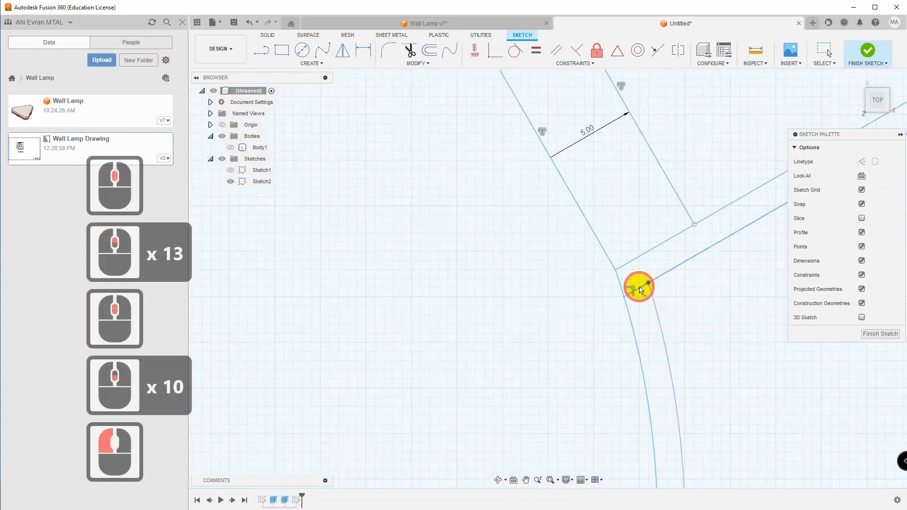
middle_drag(587, 116, 612, 289)
click(591, 265)
scroll(591, 266, up, 20)
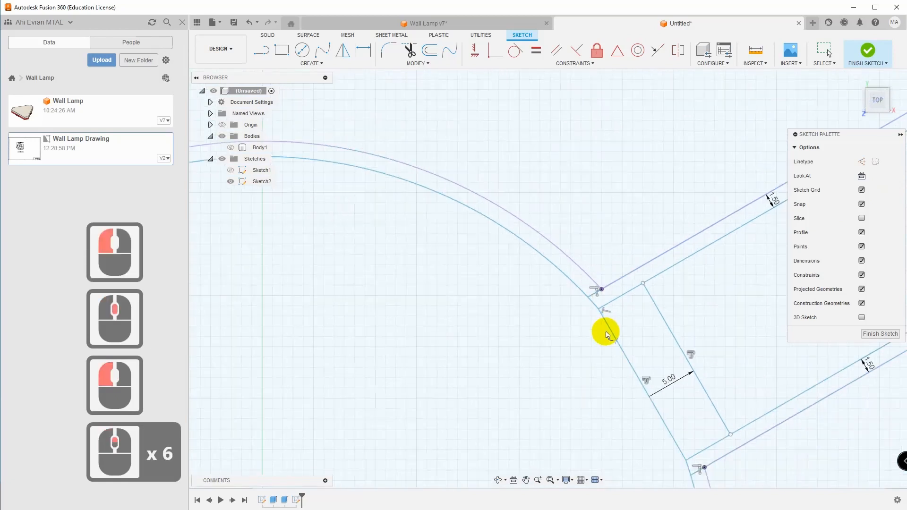
click(231, 147)
scroll(529, 227, up, 4)
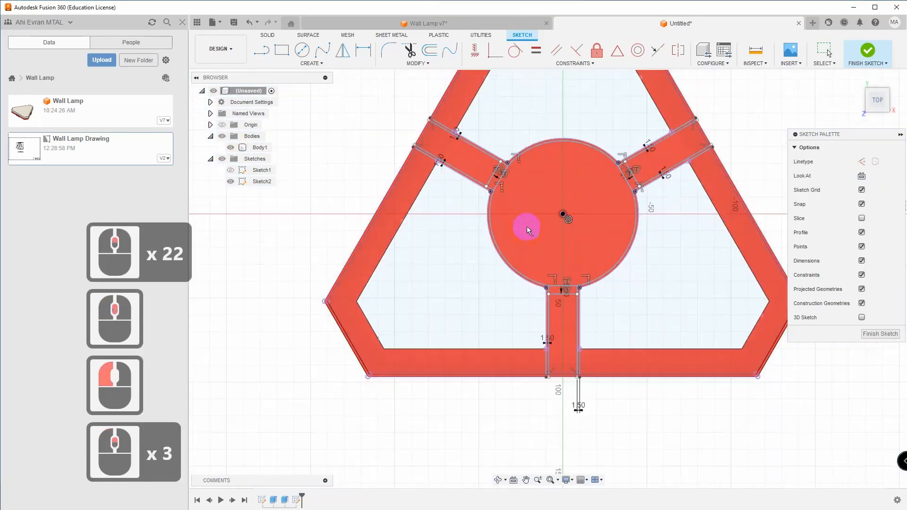
scroll(529, 227, down, 3)
click(861, 52)
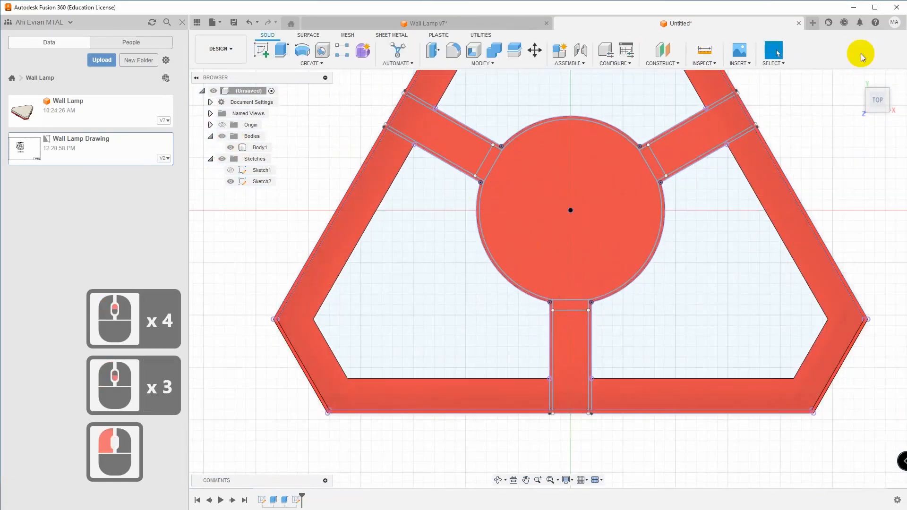
Step: Extrude the six thin strips along the edges of the three arms by 10 mm, joining them to the body
click(282, 49)
scroll(462, 170, down, 7)
click(534, 122)
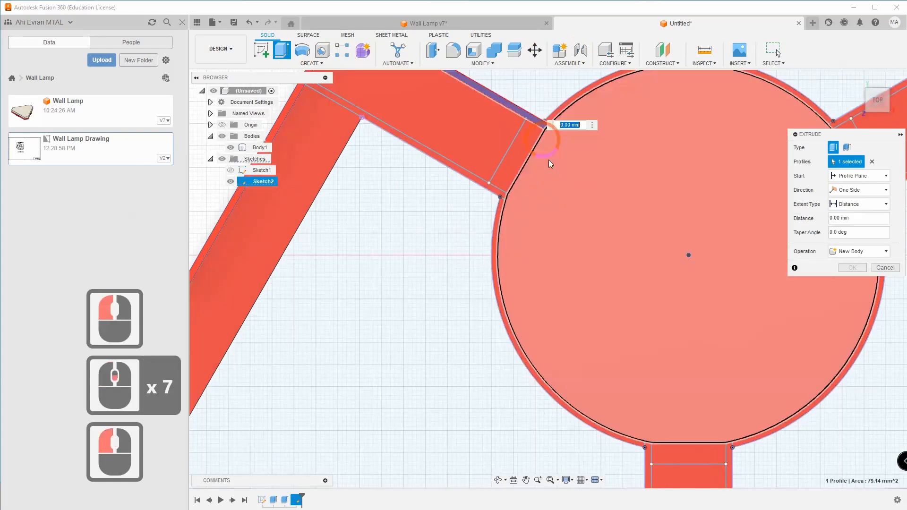
scroll(548, 207, up, 4)
click(493, 187)
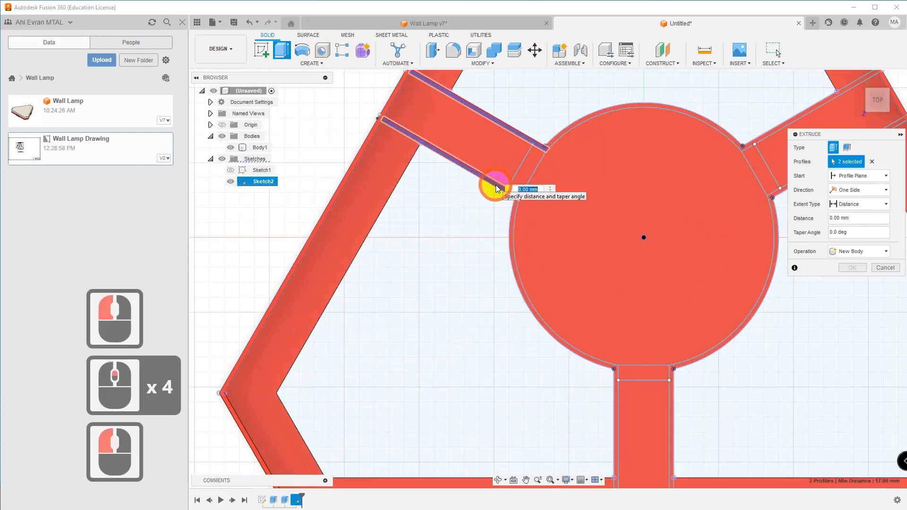
click(780, 126)
scroll(654, 156, down, 2)
click(654, 154)
click(448, 390)
click(503, 387)
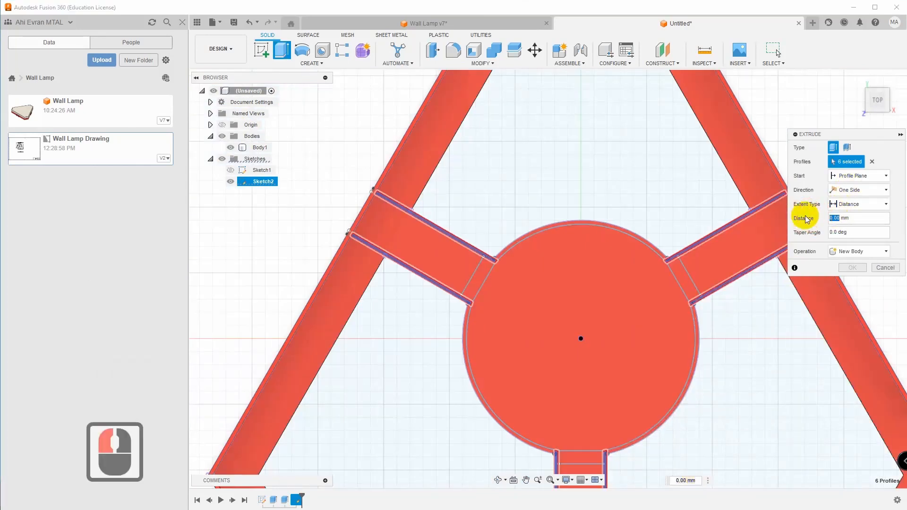
text(10)
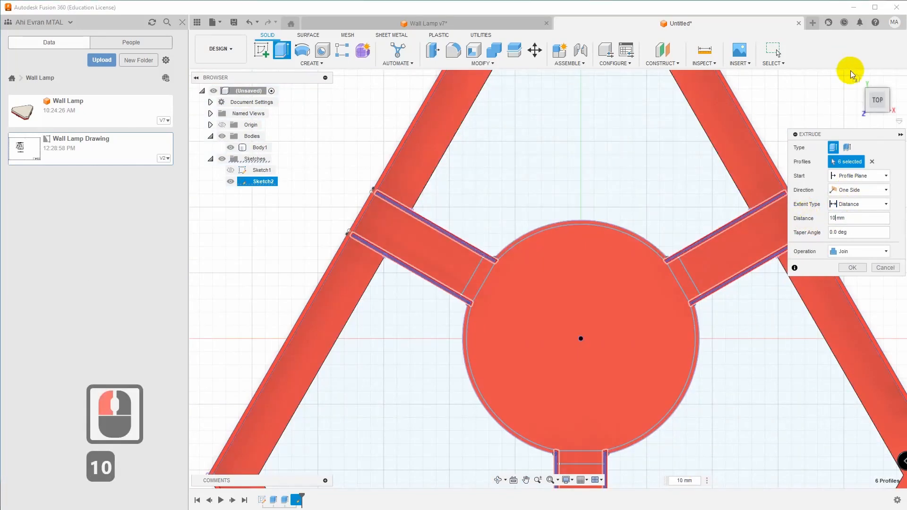
click(859, 87)
scroll(671, 310, up, 7)
middle_drag(671, 310, 672, 218)
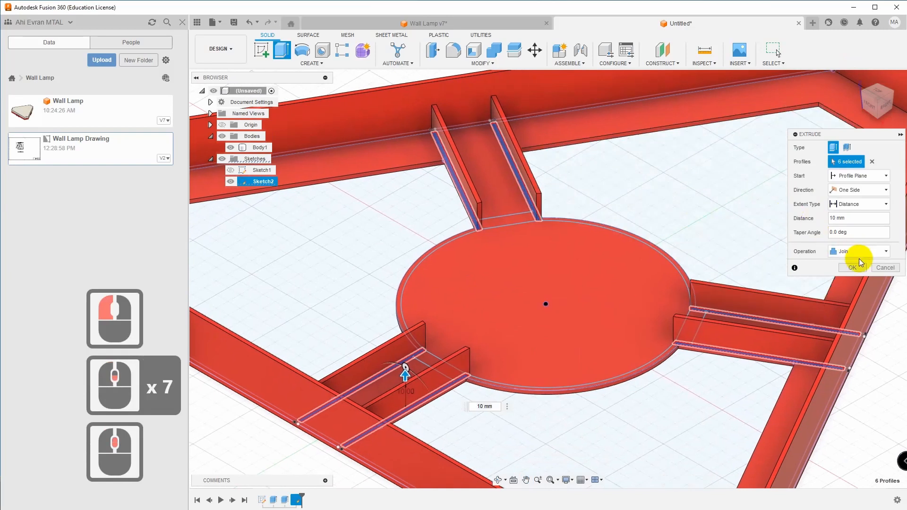
click(853, 269)
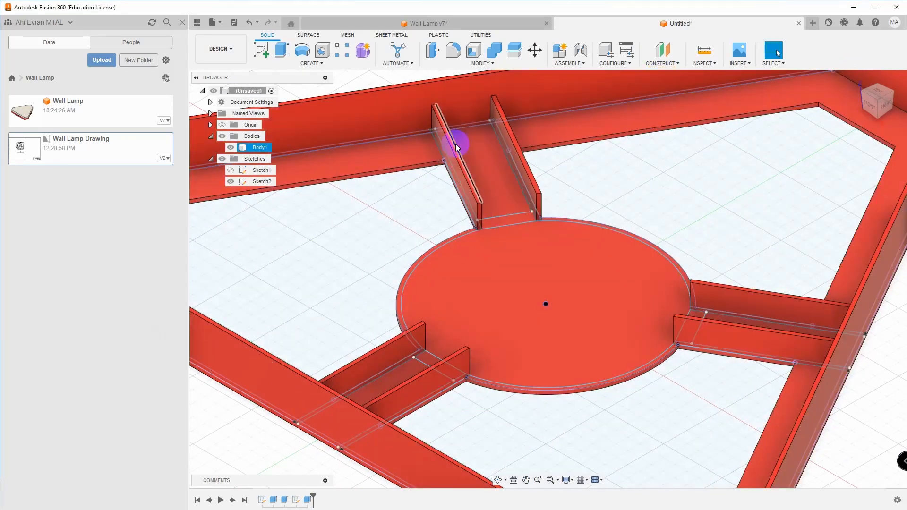
Step: Cut the three rectangular areas between the arm walls through to the body's underside using the To Object extent, and hide the sketch
click(281, 50)
click(492, 156)
click(404, 373)
click(727, 336)
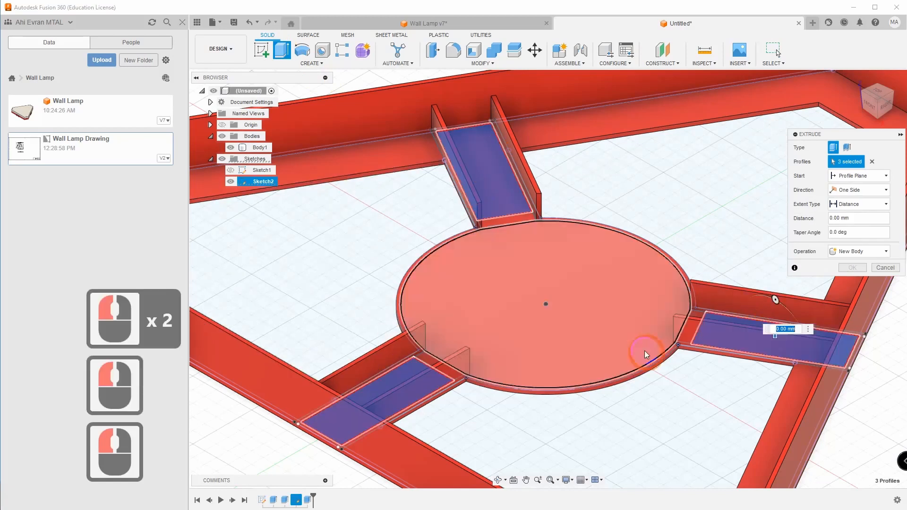
scroll(643, 236, down, 7)
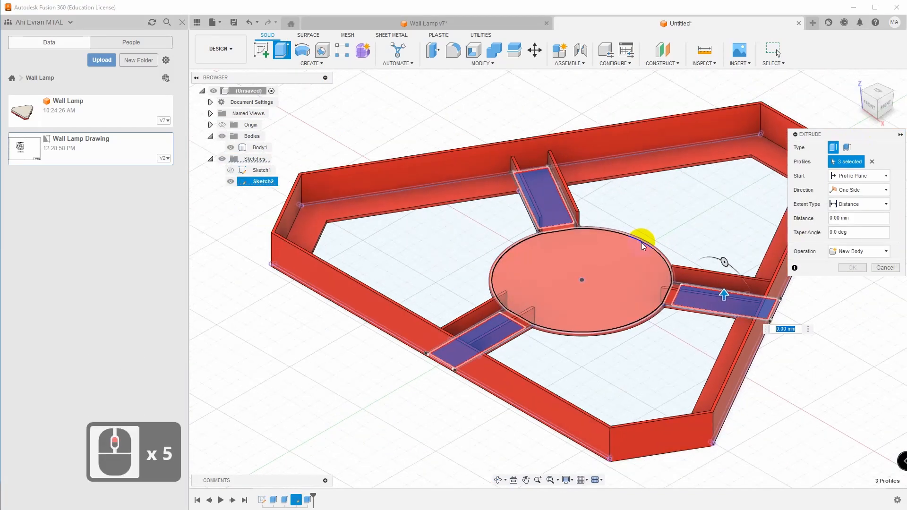
drag(709, 284, 709, 295)
scroll(515, 333, down, 6)
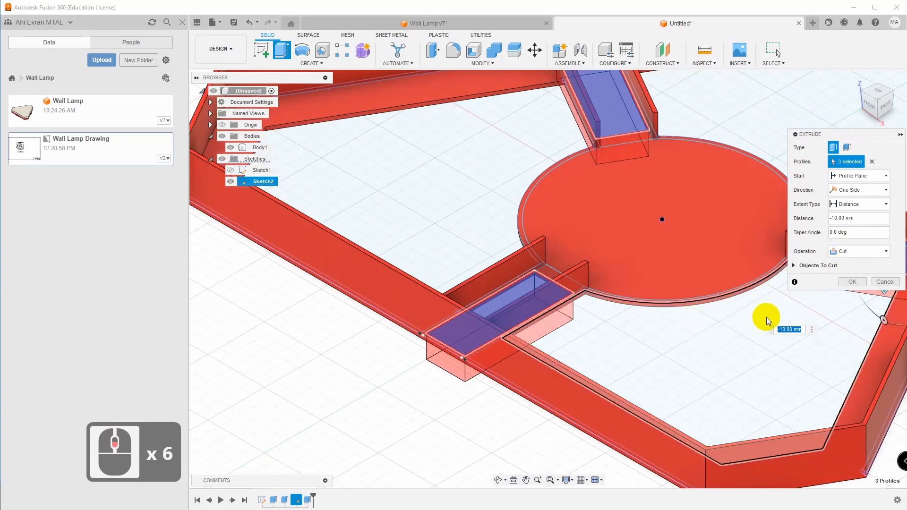
click(856, 204)
click(854, 225)
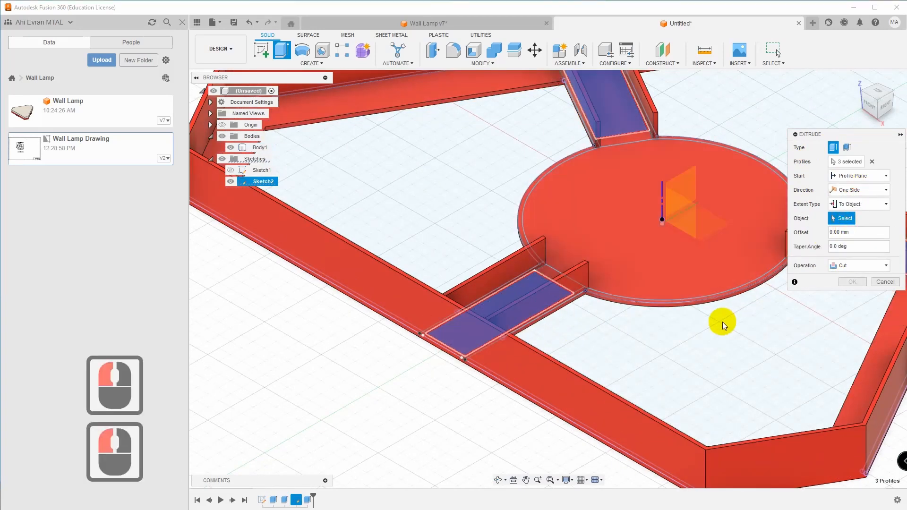
drag(878, 114, 880, 71)
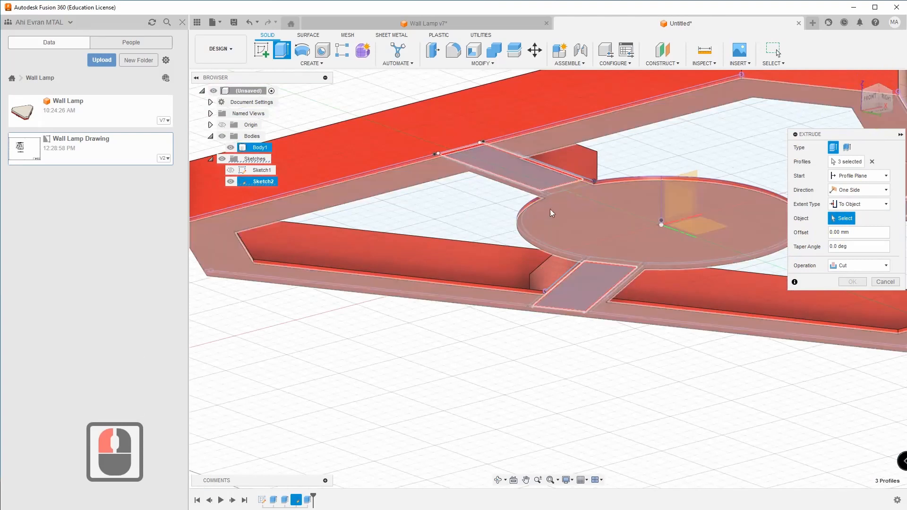
click(436, 176)
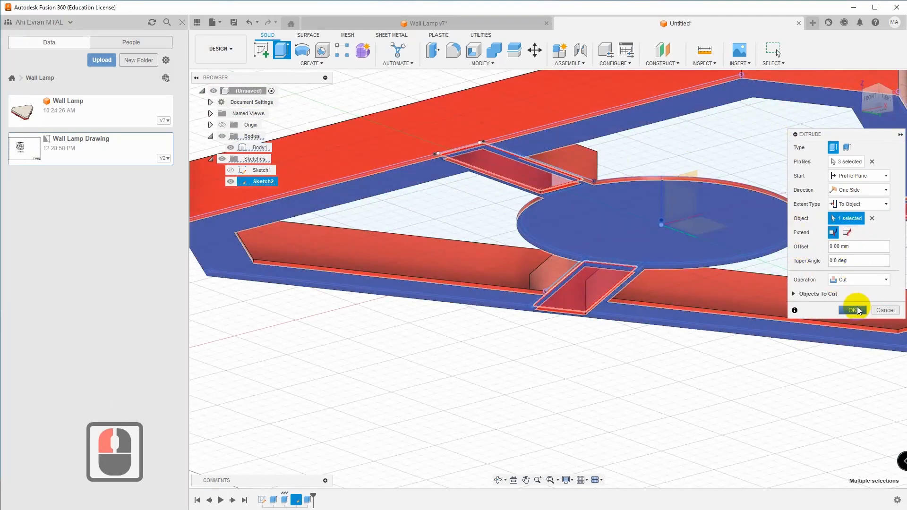
click(854, 310)
click(255, 147)
click(231, 181)
Step: Examine the arm openings and their junctions with the disc from below and above
scroll(537, 199, up, 8)
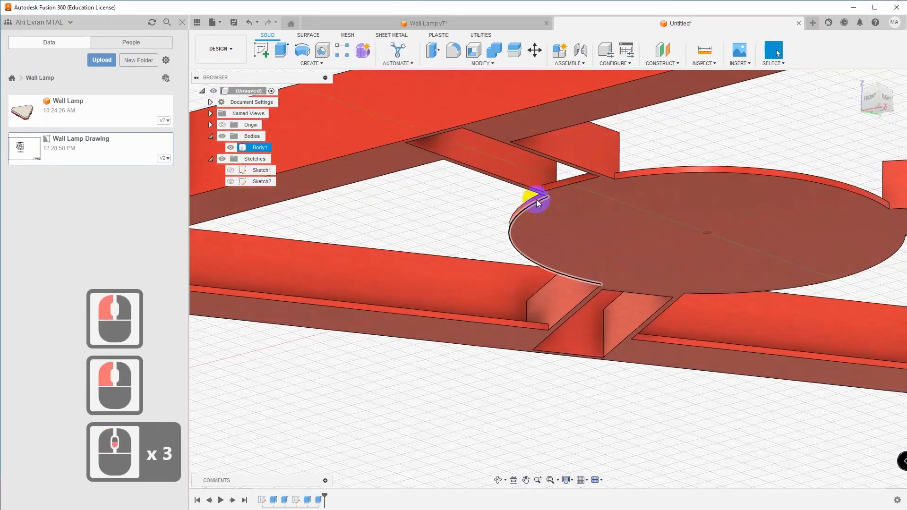
scroll(557, 198, down, 7)
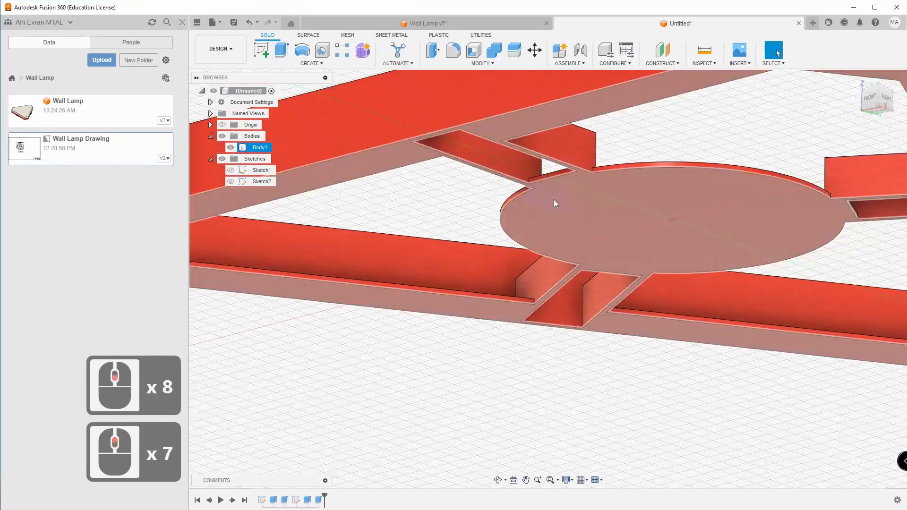
key(Escape)
middle_drag(792, 188, 811, 204)
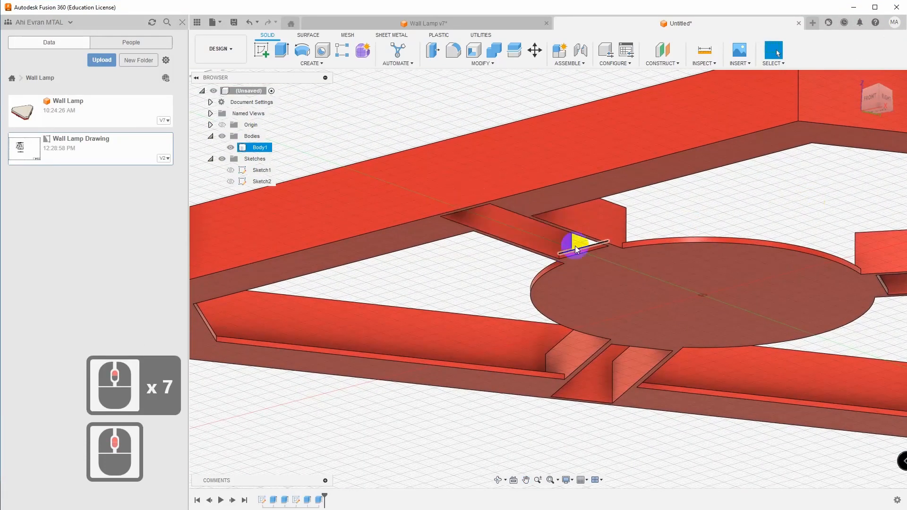
click(779, 52)
drag(875, 108, 874, 80)
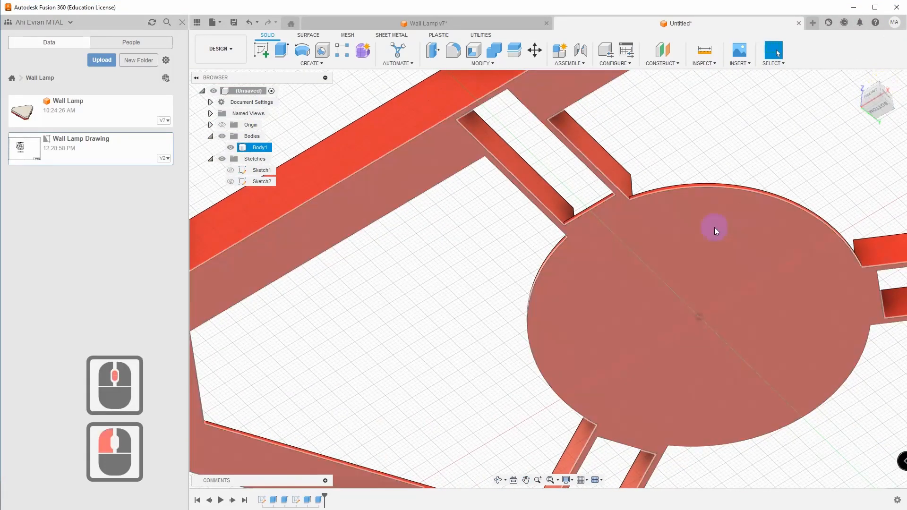
scroll(775, 278, up, 3)
middle_drag(775, 279, 729, 176)
middle_drag(689, 240, 704, 269)
double_click(871, 97)
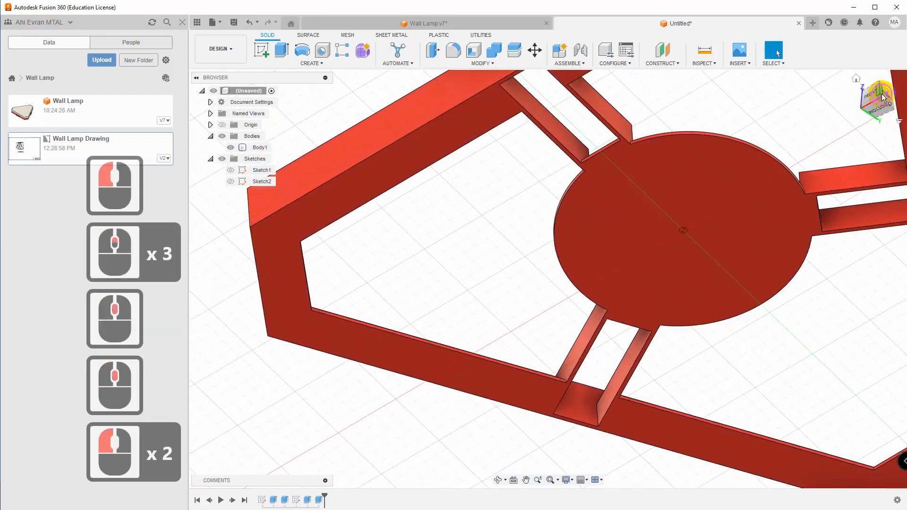
click(855, 79)
scroll(525, 324, up, 10)
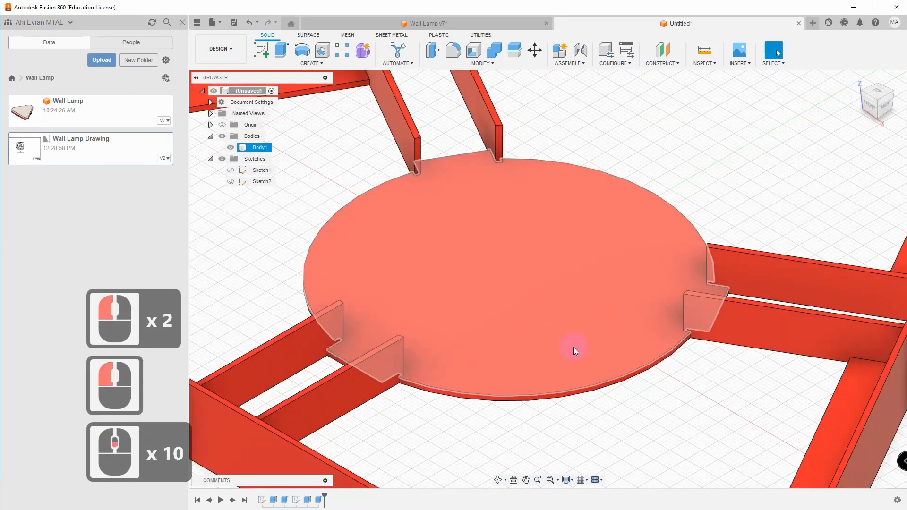
middle_drag(506, 158, 562, 319)
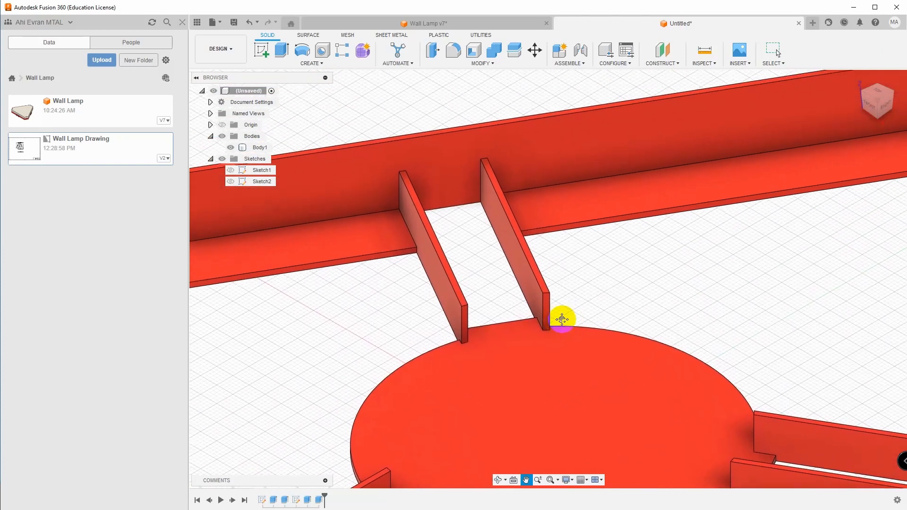
scroll(510, 269, down, 6)
middle_drag(510, 269, 471, 171)
scroll(472, 173, up, 5)
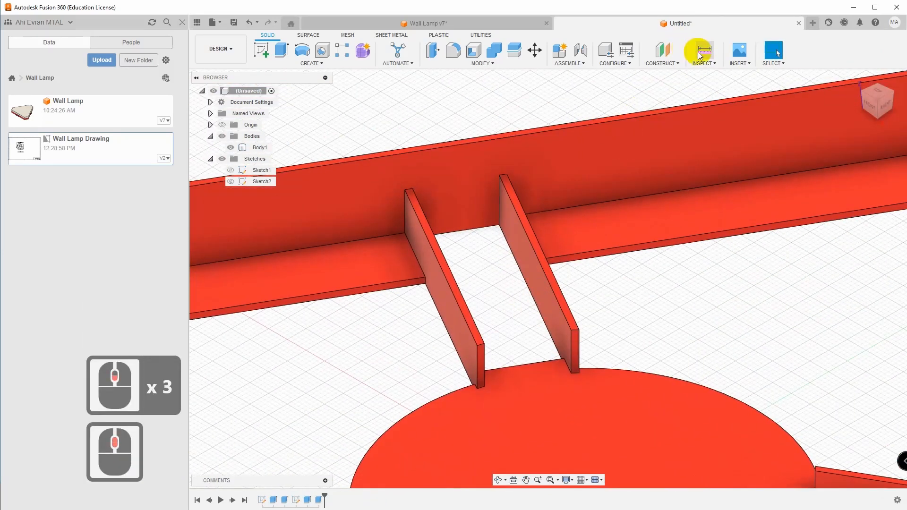
Step: Measure the height of an arm wall at its outer-wall end, from the bottom corner to the top corner
click(704, 50)
click(469, 233)
click(500, 226)
click(501, 175)
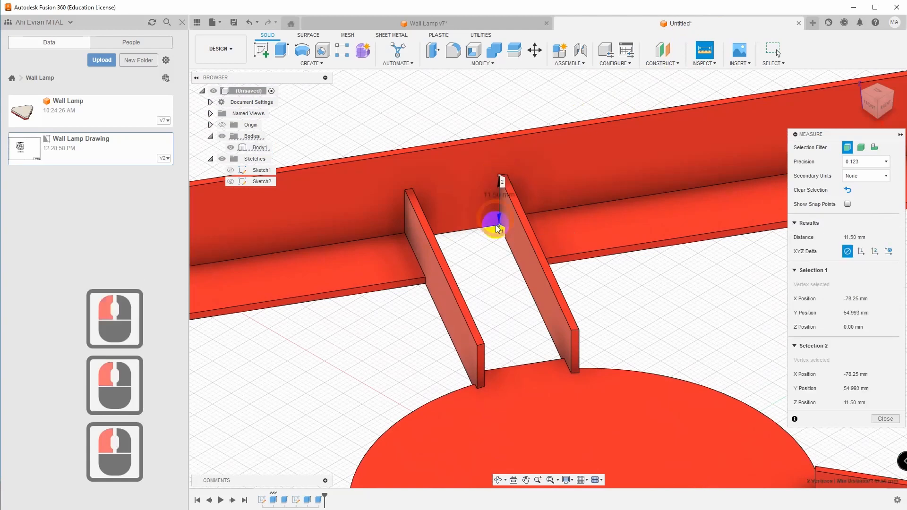
scroll(495, 208, up, 6)
scroll(492, 202, up, 4)
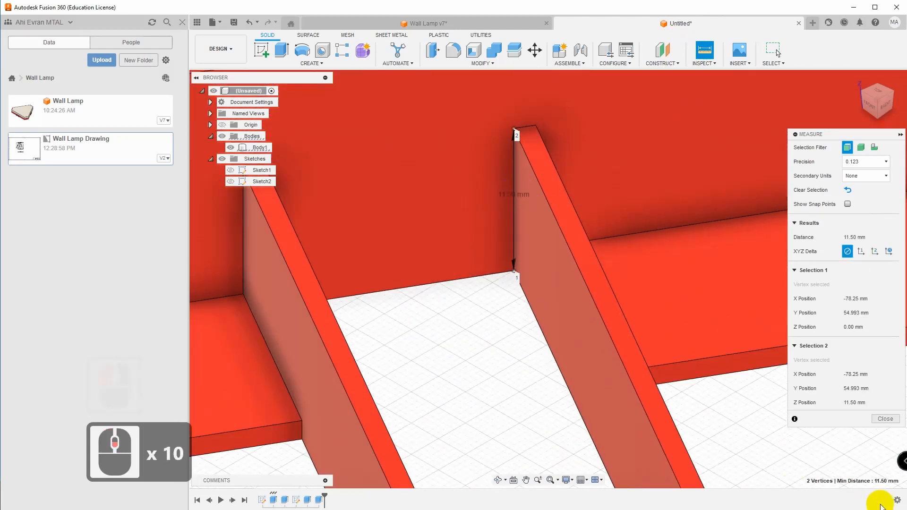
click(867, 104)
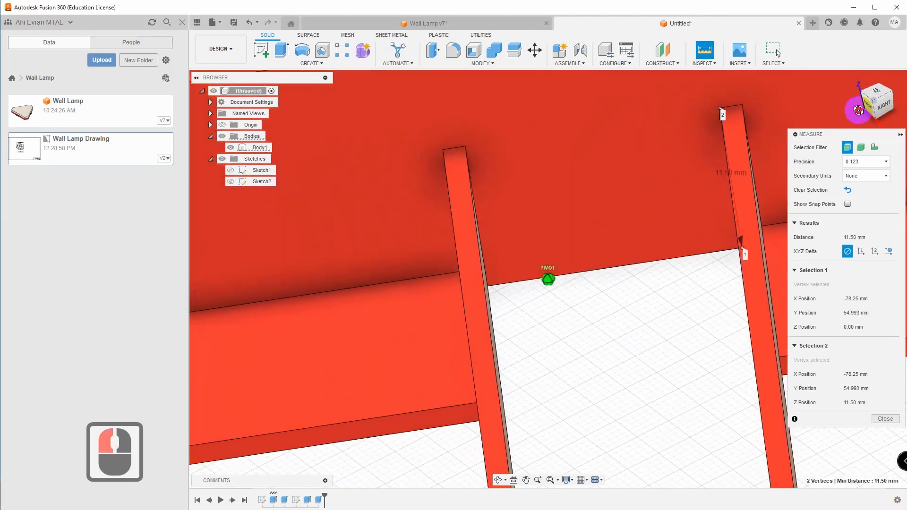
middle_drag(798, 182, 521, 253)
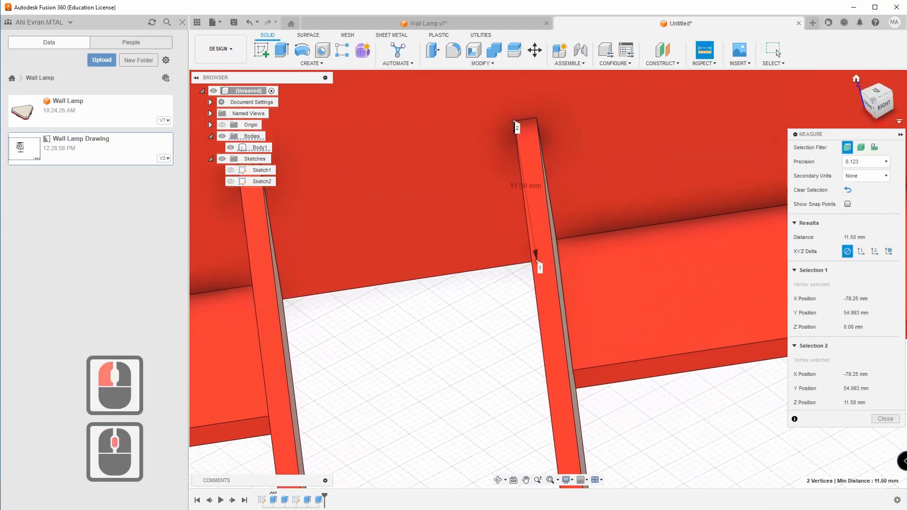
Step: Measure the arm wall's height above the base at its outer-wall end, from the base's upper surface to the wall's top corner
drag(880, 131, 856, 116)
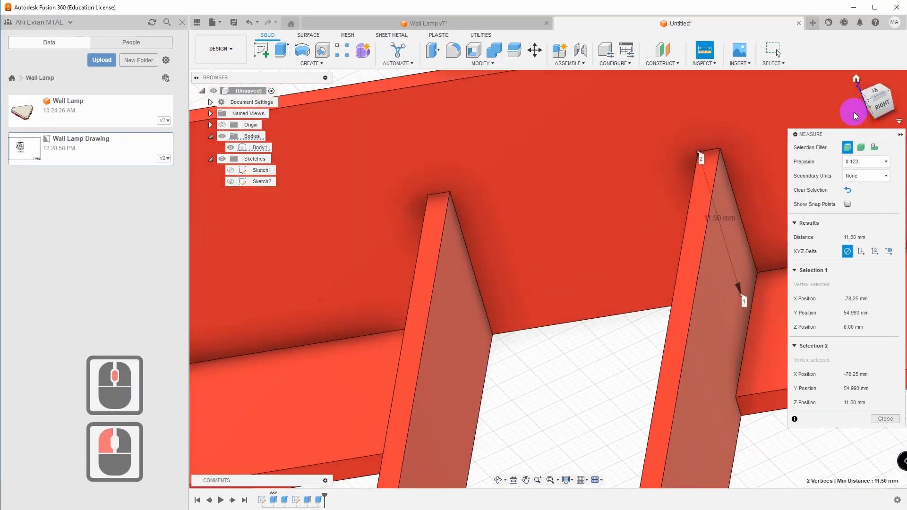
click(848, 191)
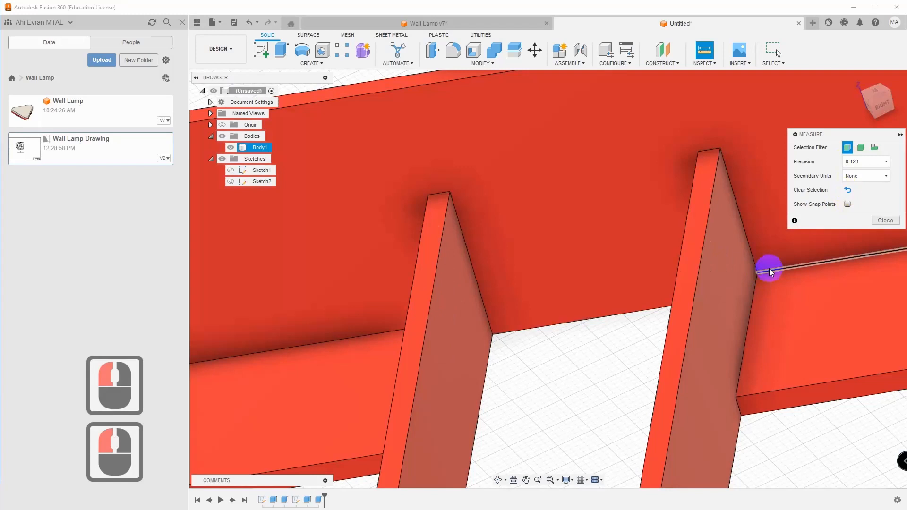
click(757, 274)
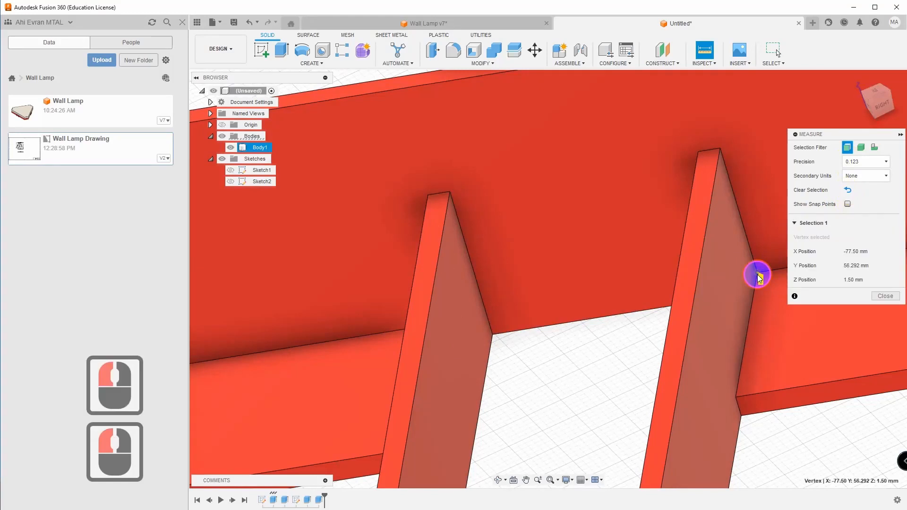
click(721, 150)
scroll(737, 213, up, 11)
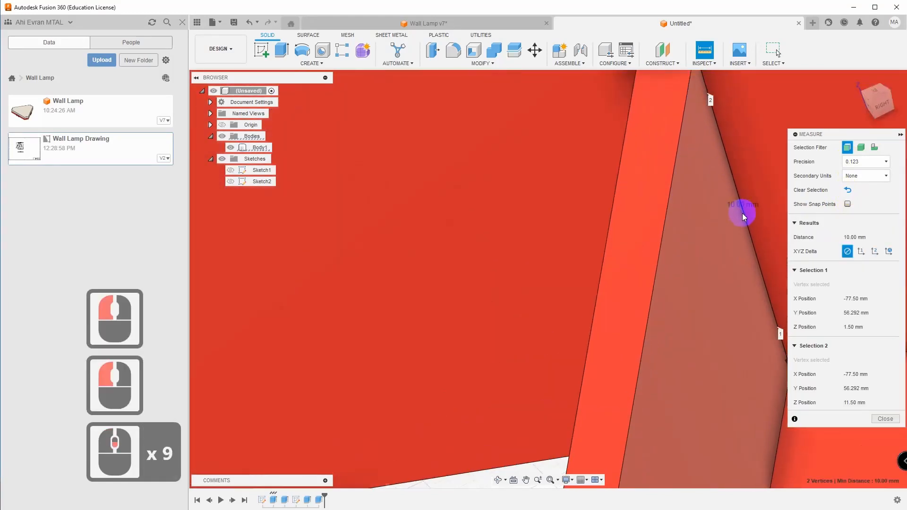
scroll(745, 210, down, 15)
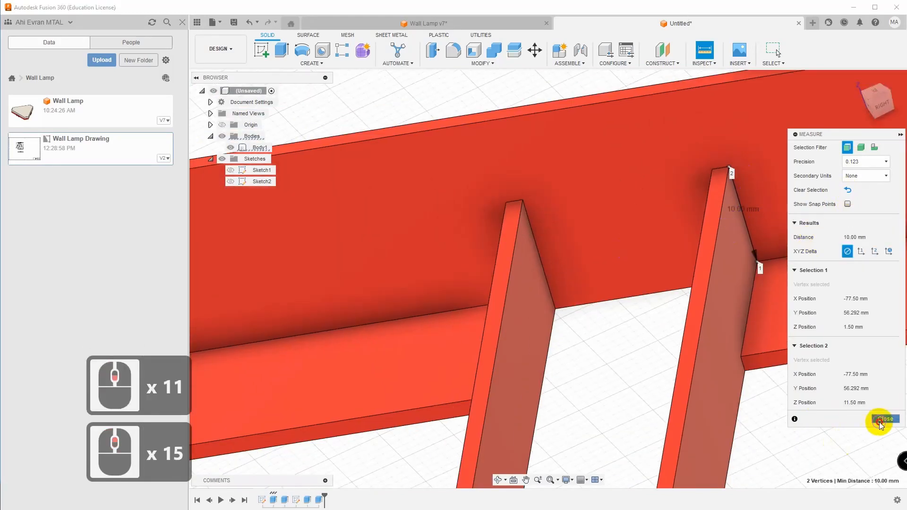
click(880, 420)
click(549, 395)
Step: Create a section analysis from the inner face of one arm wall, with the cut plane offset 3 mm
click(857, 78)
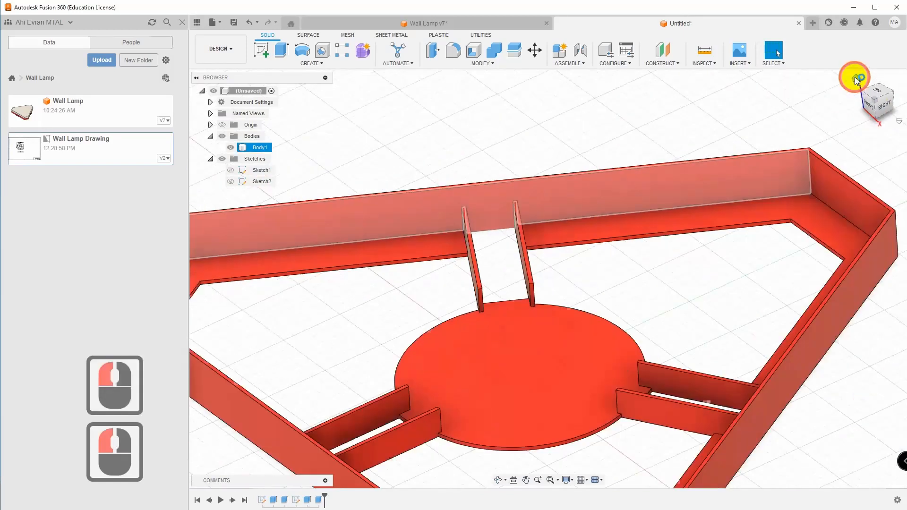
scroll(458, 265, up, 4)
scroll(416, 375, up, 1)
click(422, 387)
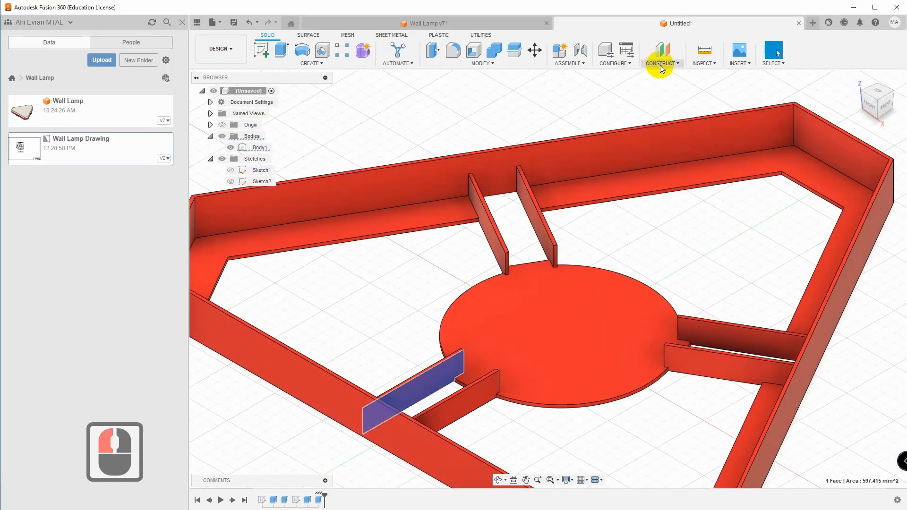
click(704, 64)
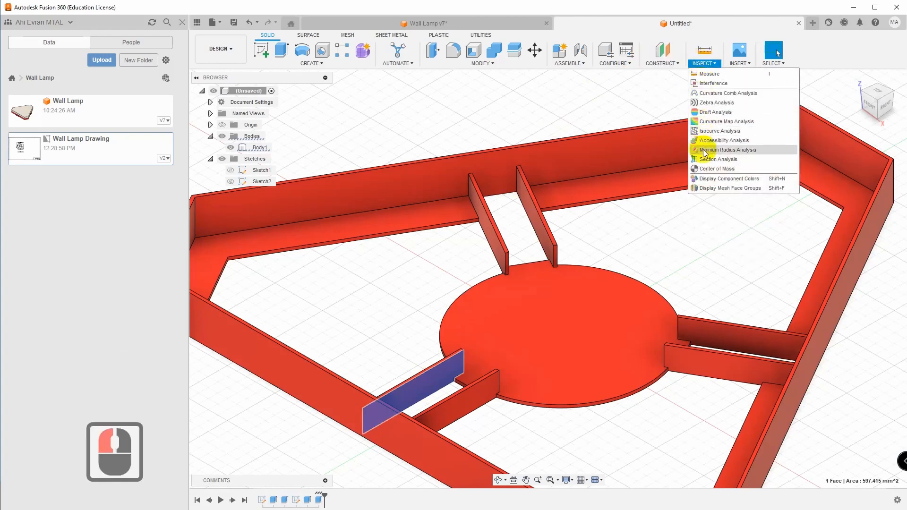
click(704, 159)
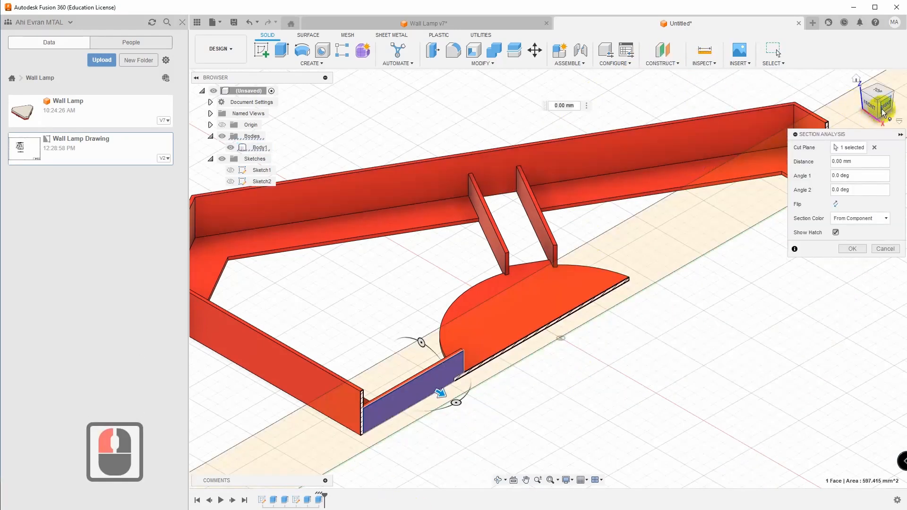
drag(882, 112, 816, 105)
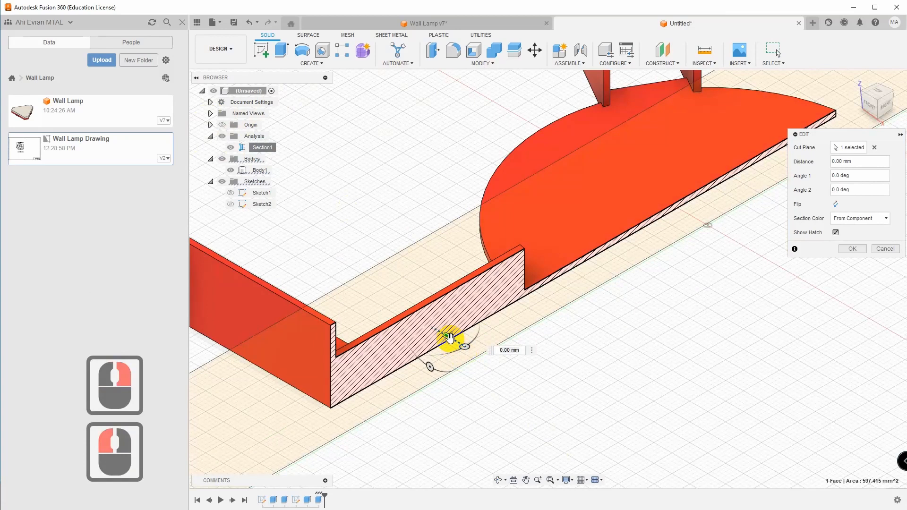
drag(449, 340, 458, 346)
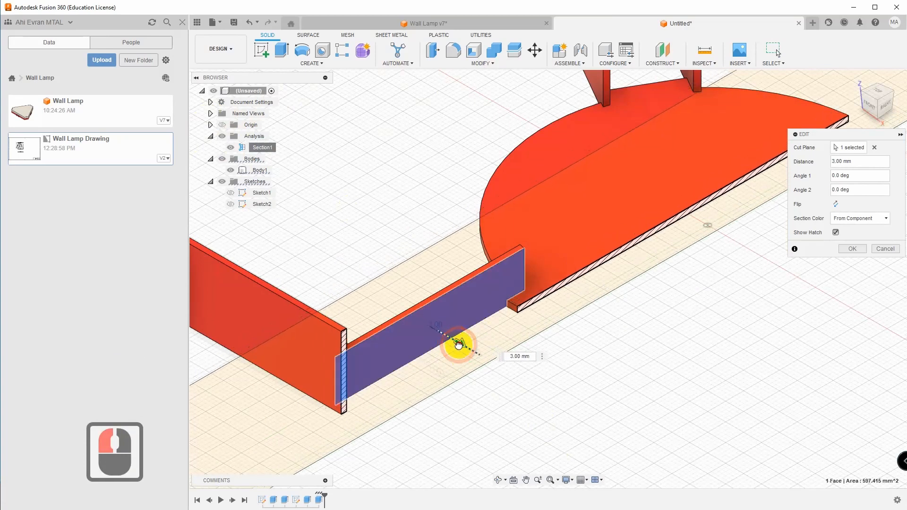
click(852, 250)
Step: Start a sketch on the arm wall's inner face and project that face's outline into it
right_click(432, 328)
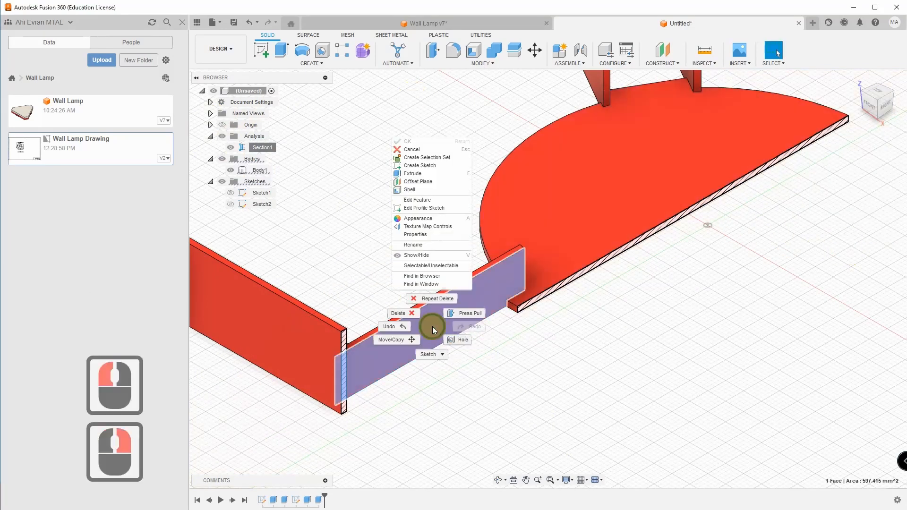
click(419, 166)
scroll(652, 307, up, 5)
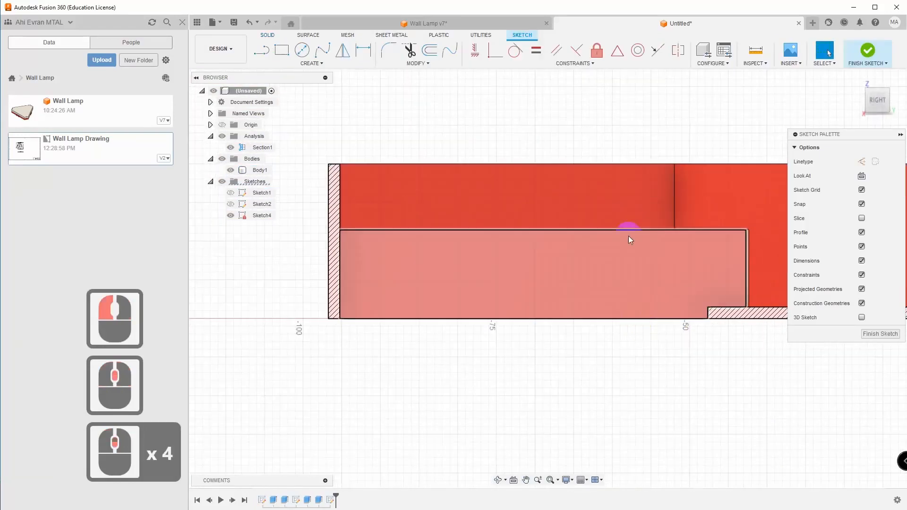
click(313, 63)
mouse_move(303, 207)
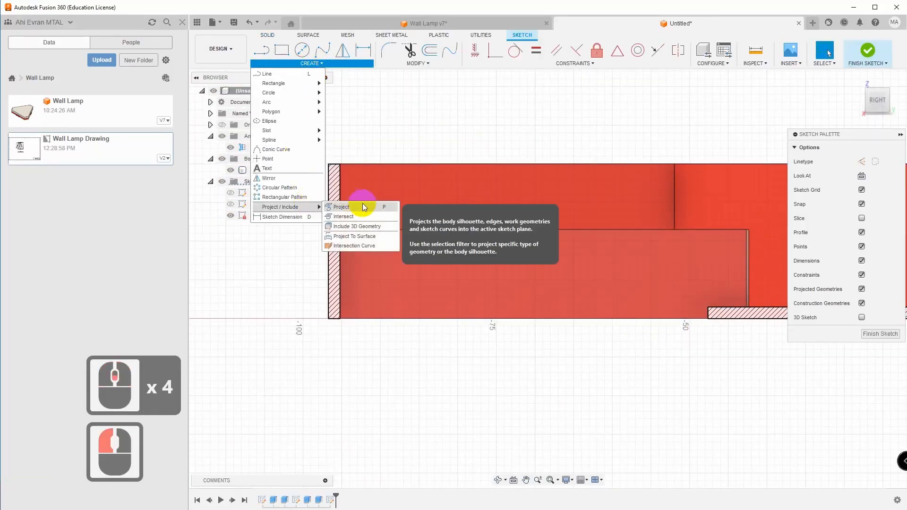
click(356, 206)
click(549, 281)
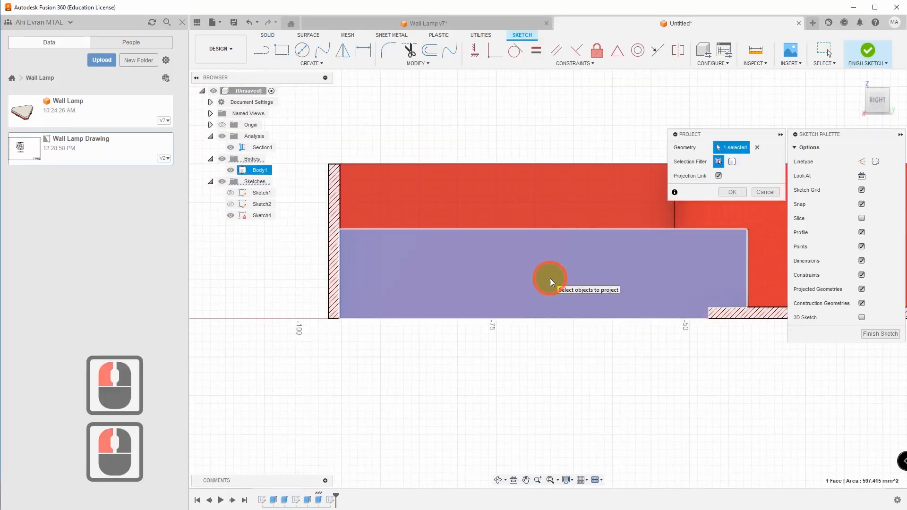
click(732, 193)
Step: Examine the projected wall outline in 3D, including its closed profile and the notch at the disc, and return to facing the sketch
scroll(589, 185, down, 2)
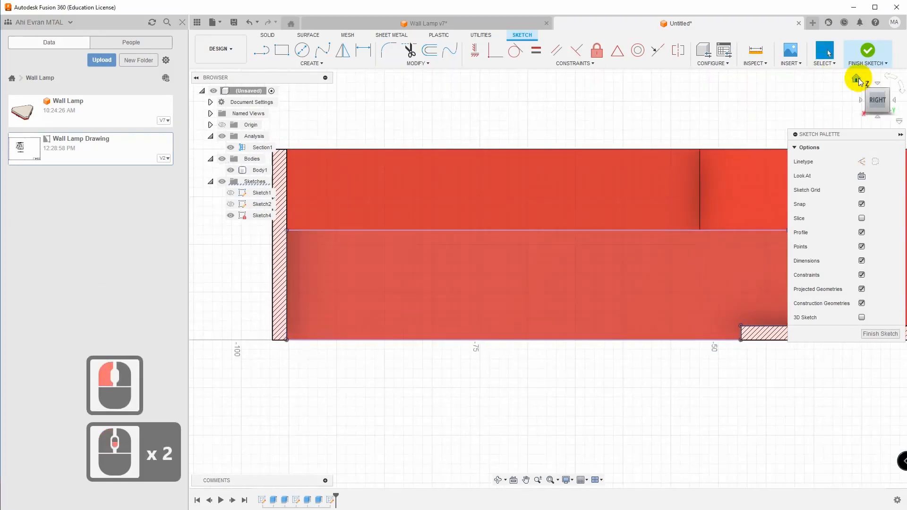
click(855, 79)
scroll(467, 367, down, 1)
scroll(447, 319, down, 16)
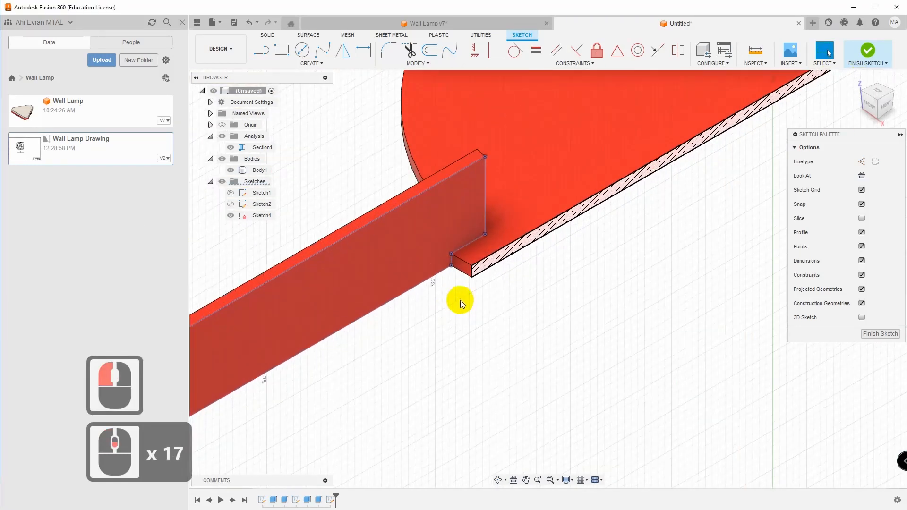
click(319, 291)
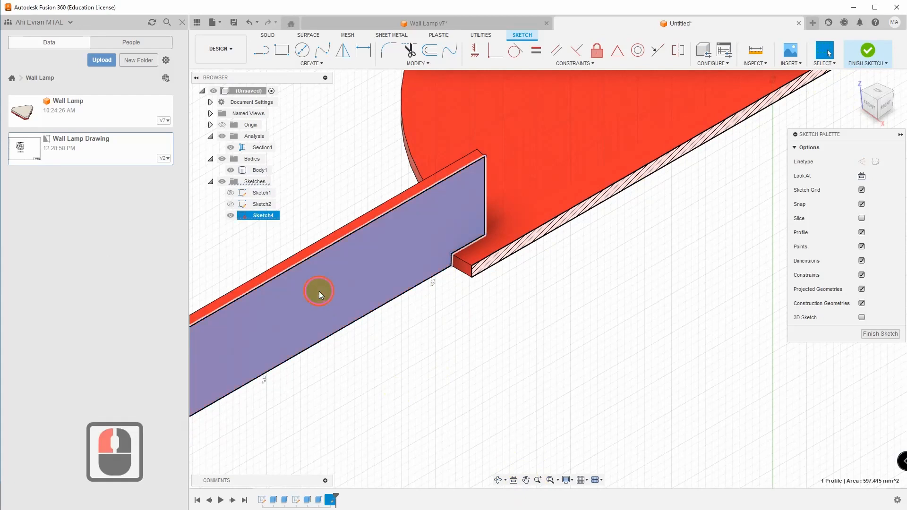
click(513, 479)
middle_drag(539, 330, 756, 319)
middle_drag(307, 284, 443, 332)
click(761, 407)
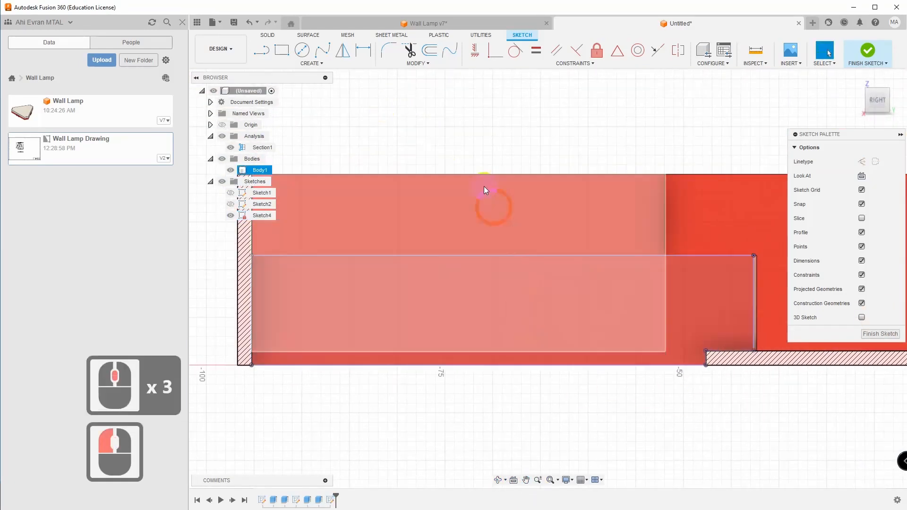
Step: Offset only the upper edge of the projected wall outline 1.5 mm downward, with chain selection off
click(429, 50)
click(721, 162)
click(556, 255)
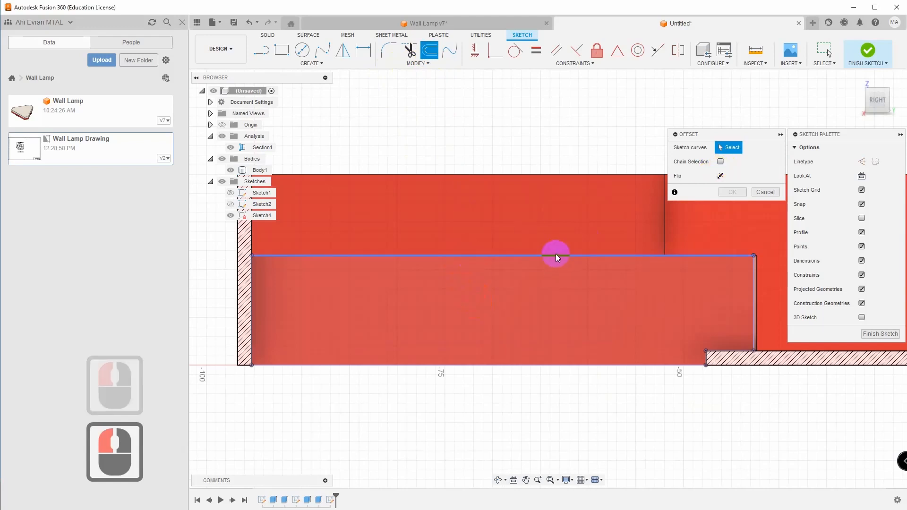
text(1,5)
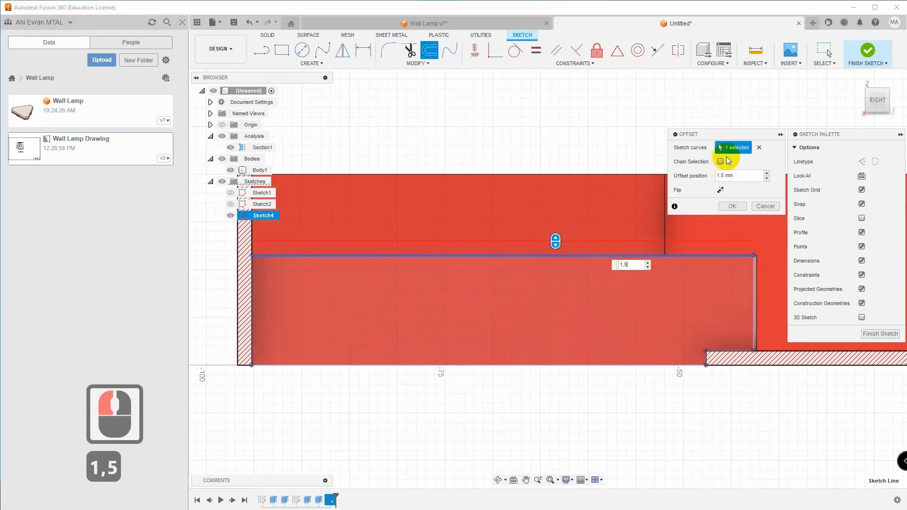
click(732, 206)
click(671, 228)
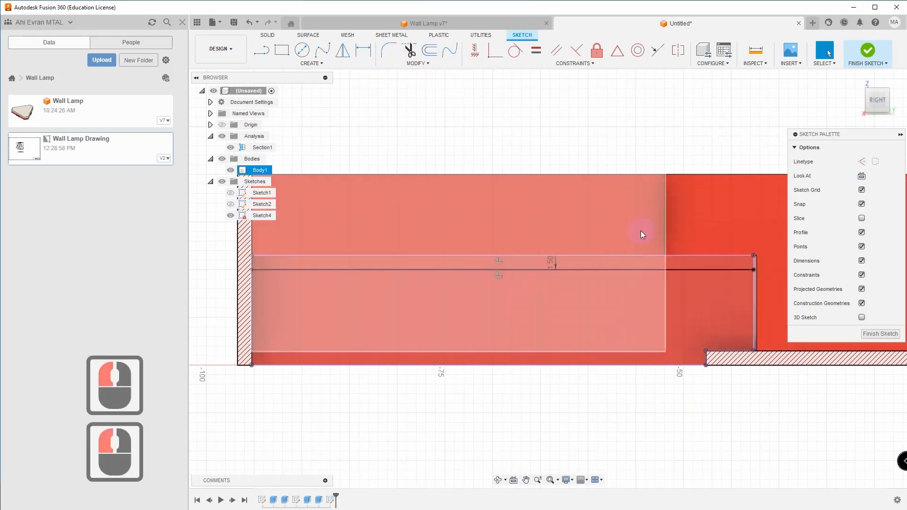
Step: Hide the section analysis and finish the sketch
scroll(753, 302, down, 2)
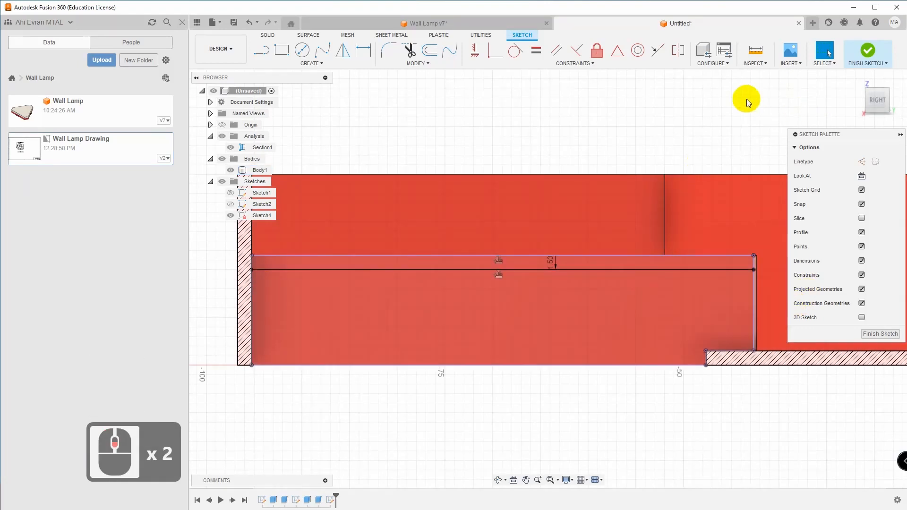
click(858, 71)
scroll(452, 374, up, 11)
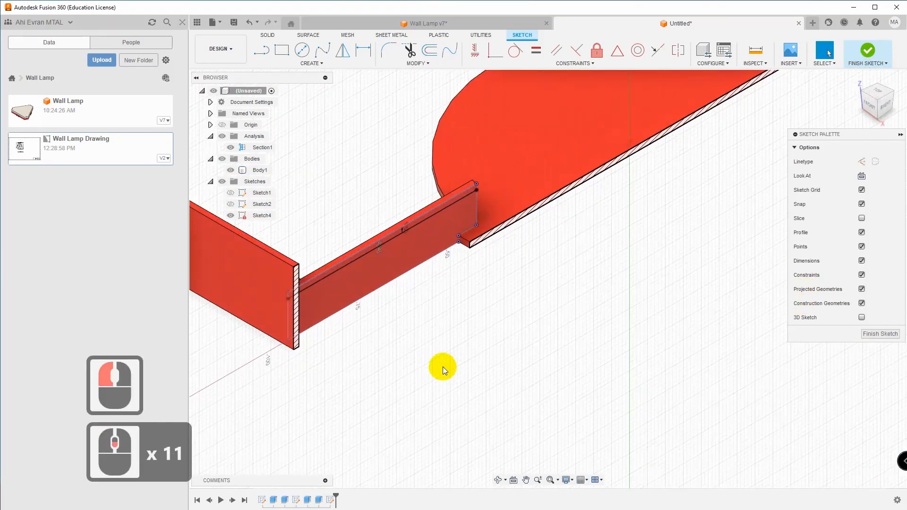
click(231, 147)
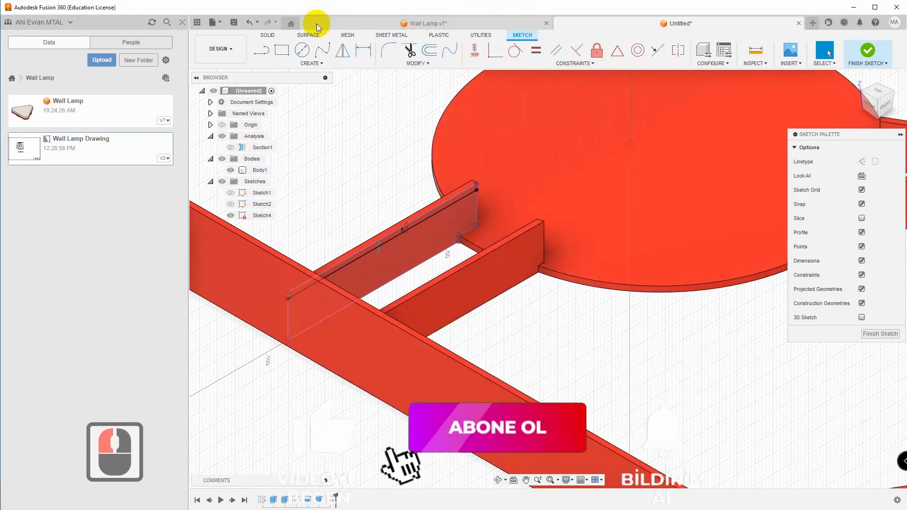
click(879, 55)
Step: Extrude the thin strip along the arm wall's upper edge to the opposite arm wall using the To Object extent, joining it to the body
click(281, 49)
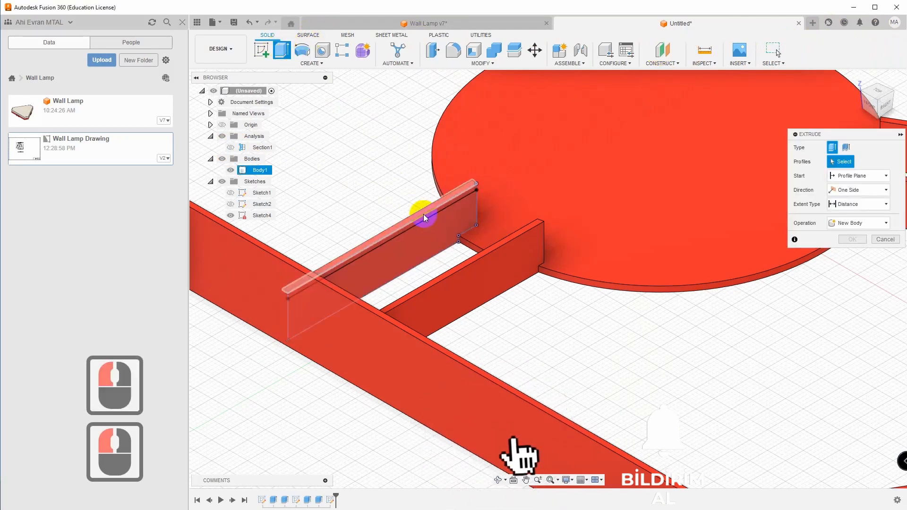
click(425, 217)
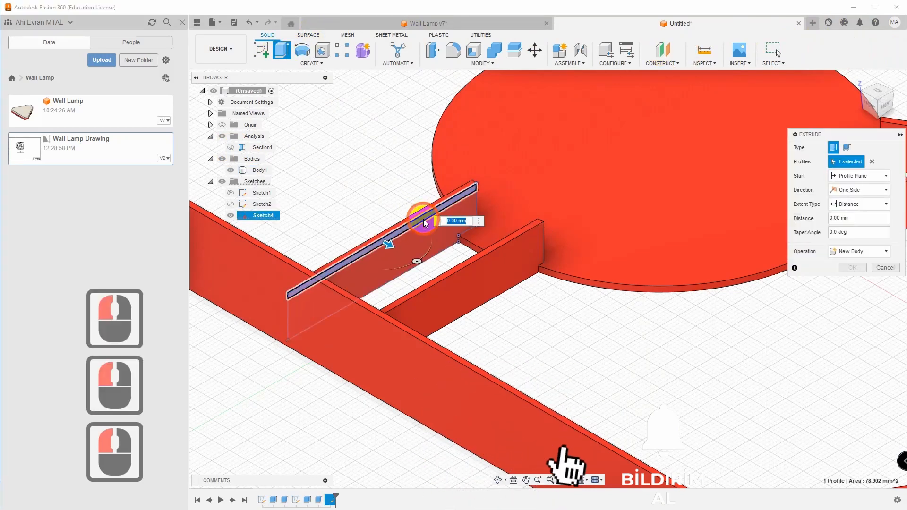
click(860, 204)
click(850, 217)
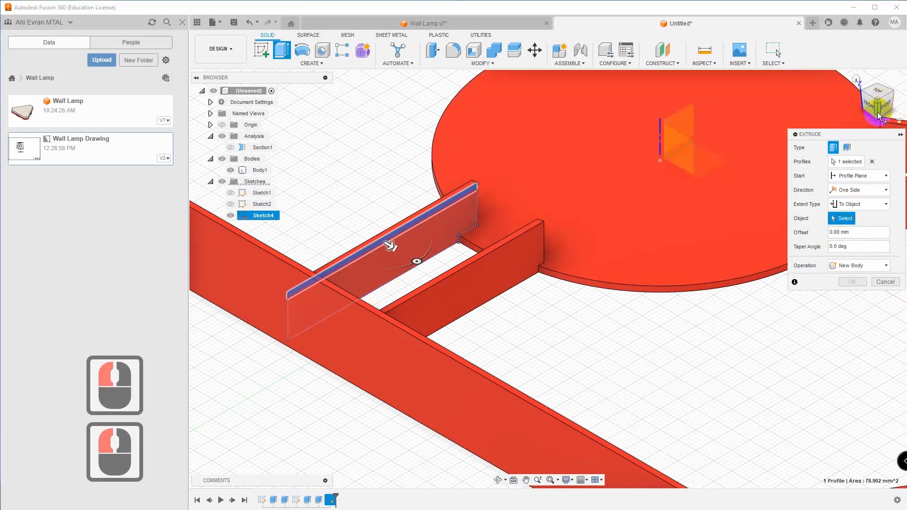
drag(878, 115, 717, 376)
middle_drag(688, 270, 635, 219)
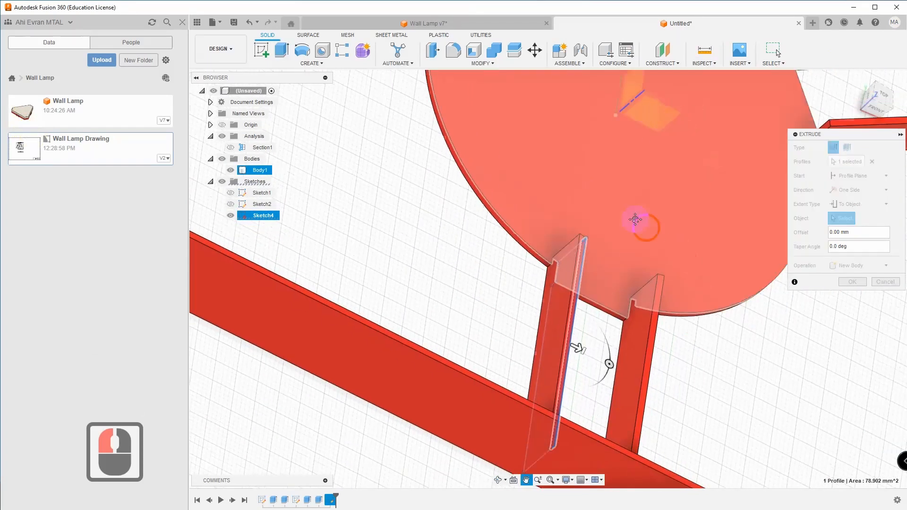
scroll(608, 391, up, 2)
click(502, 293)
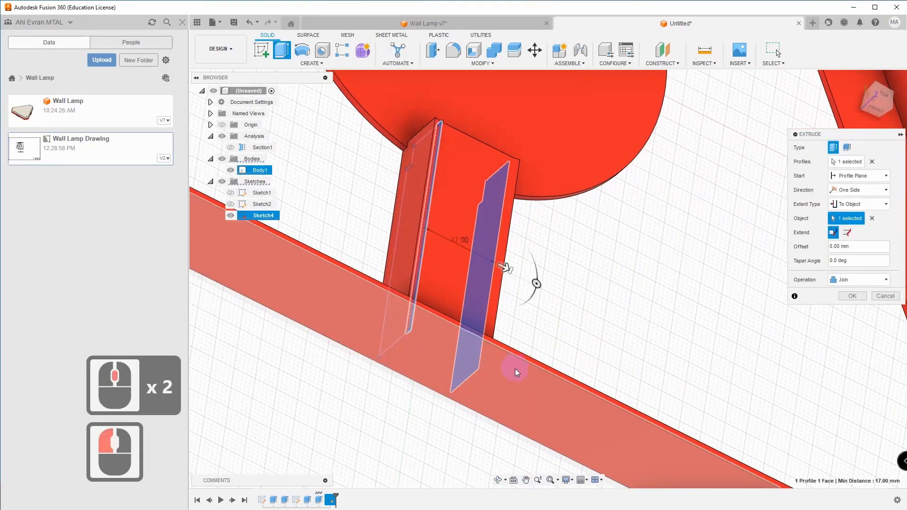
click(864, 296)
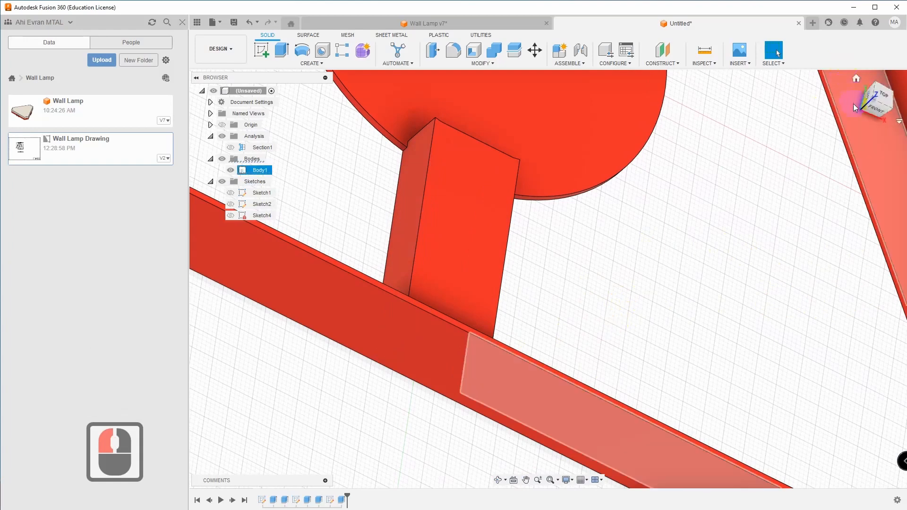
Step: Examine the covered arm from below and above, and show the section analysis to check its cross-section from the right view
click(498, 480)
drag(530, 330, 633, 298)
middle_drag(634, 297, 566, 390)
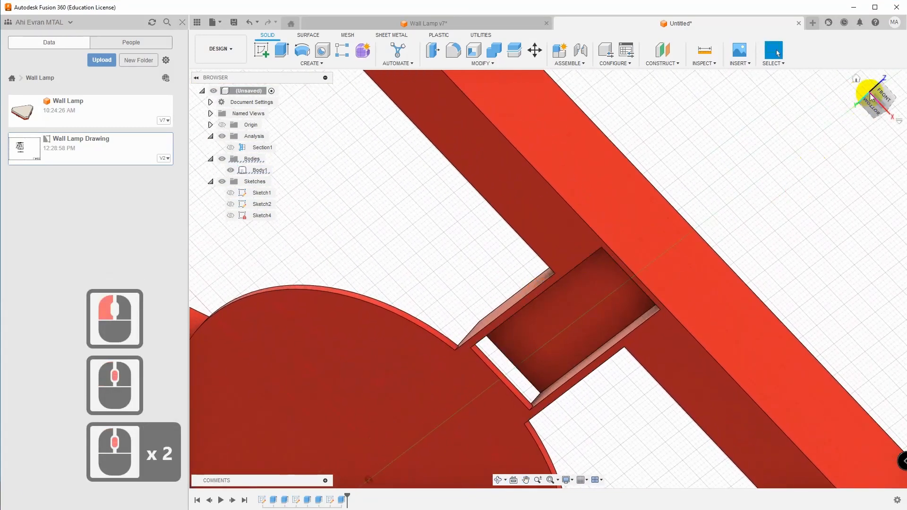
drag(879, 97, 726, 180)
middle_drag(593, 406, 657, 302)
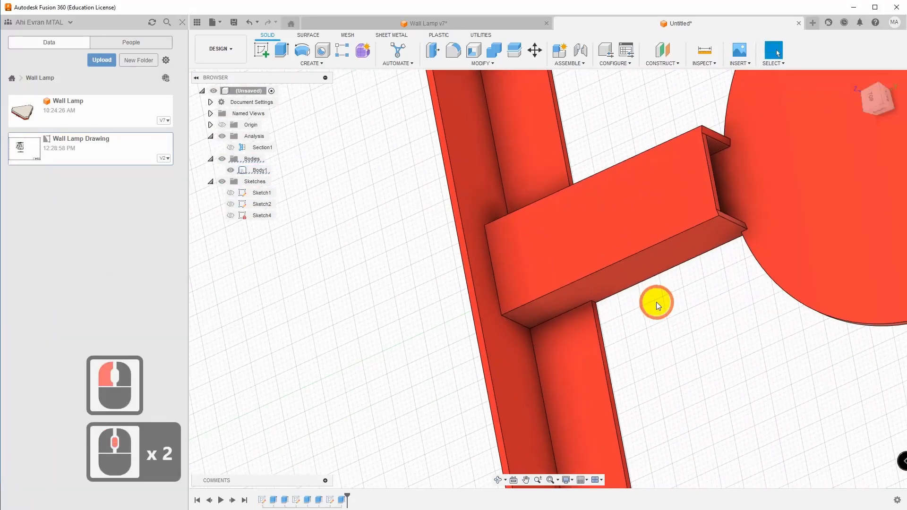
click(231, 147)
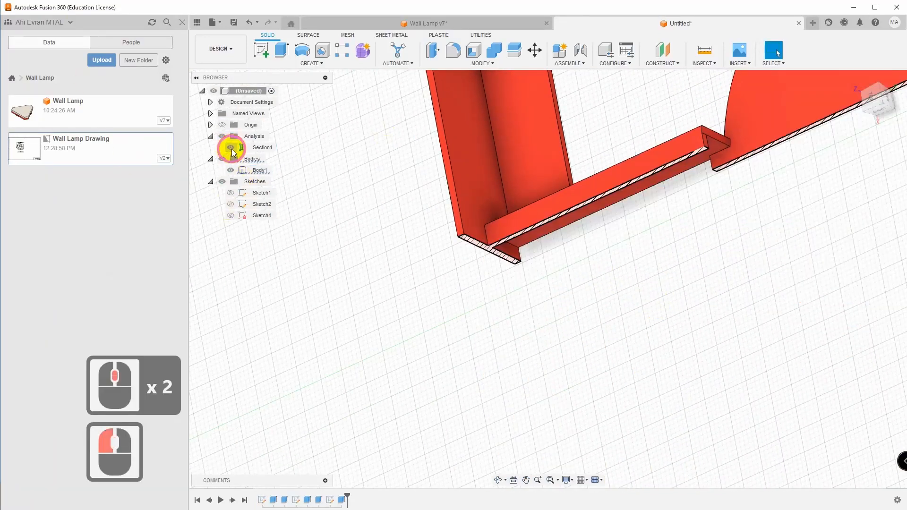
double_click(873, 104)
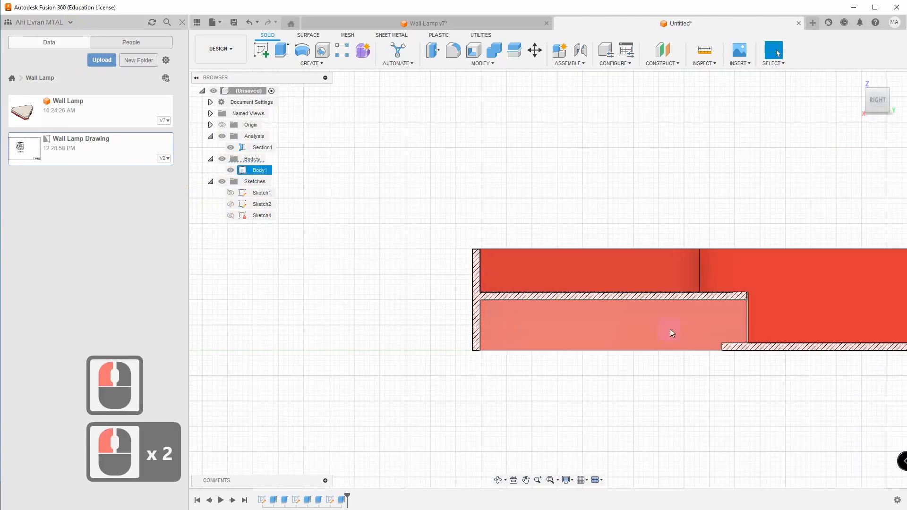
Step: Reopen the arm wall's sketch and draw a 30 × 7.5 mm rectangle standing on the wall's lower edge
click(239, 215)
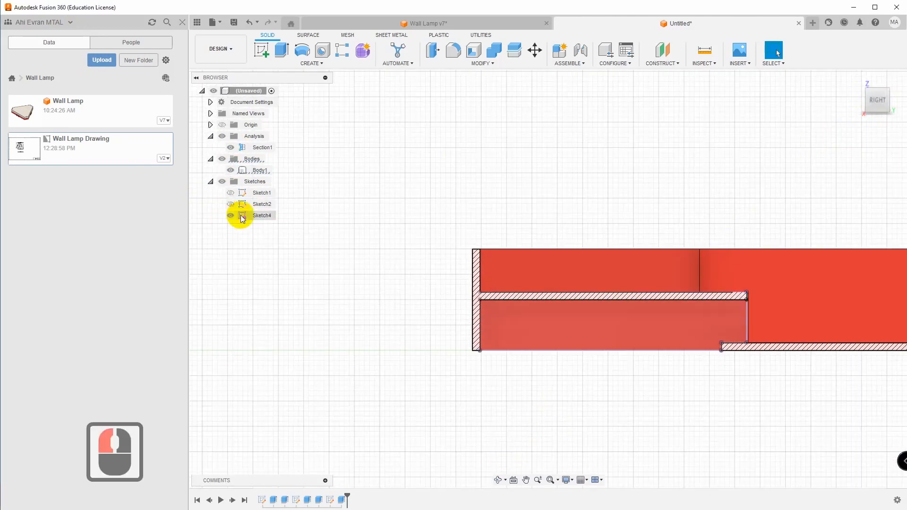
right_click(258, 217)
click(285, 249)
scroll(668, 361, up, 4)
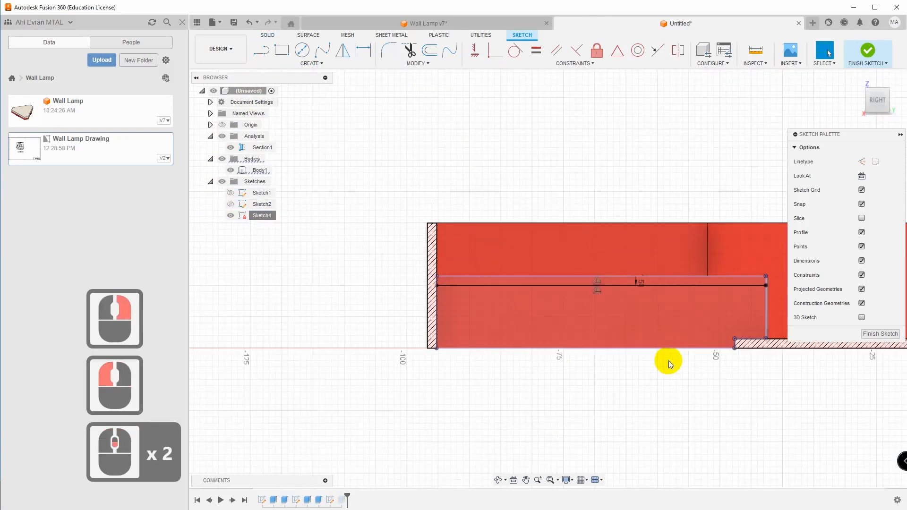
click(282, 50)
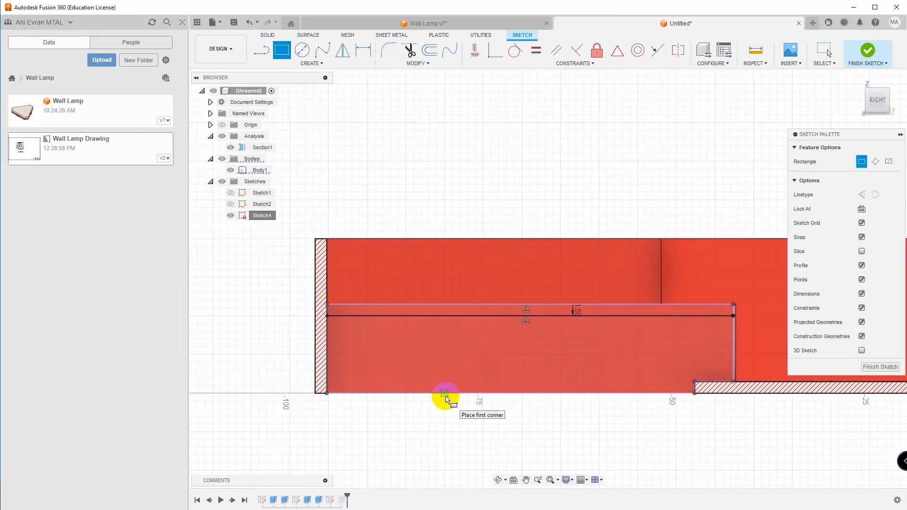
click(445, 396)
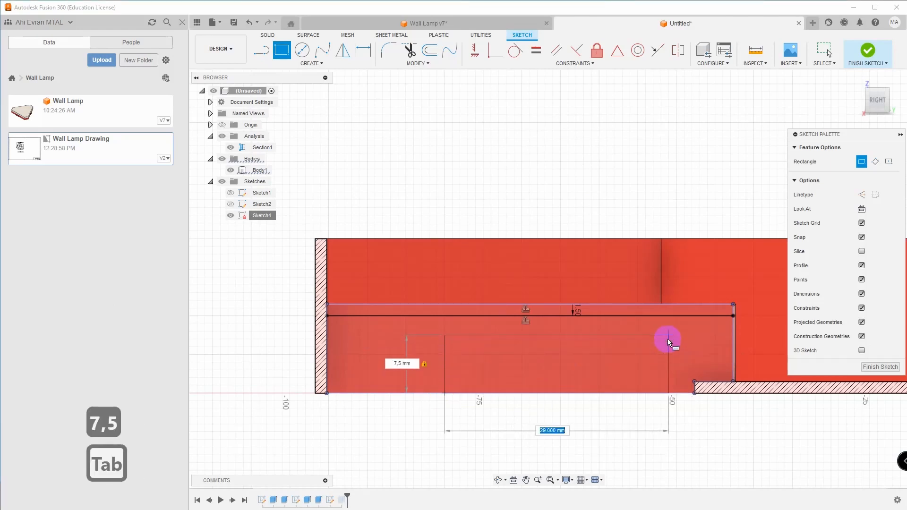
key(Return)
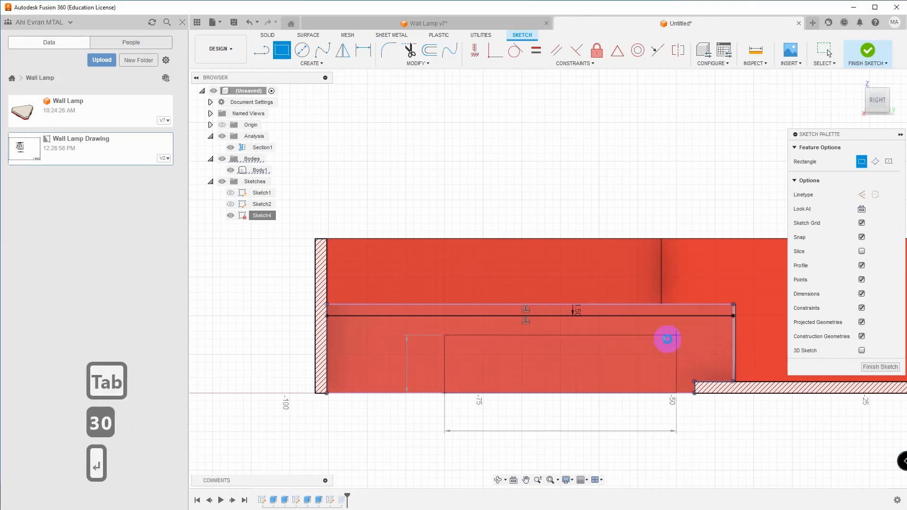
Step: Dimension the rectangle's side 15 mm from the projected wall outline's edge at the outer wall
click(364, 55)
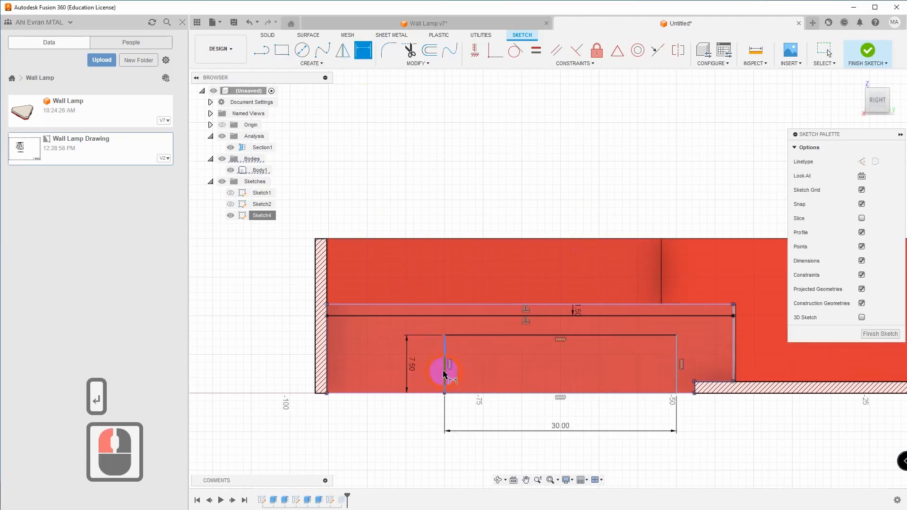
click(443, 370)
click(325, 366)
click(382, 371)
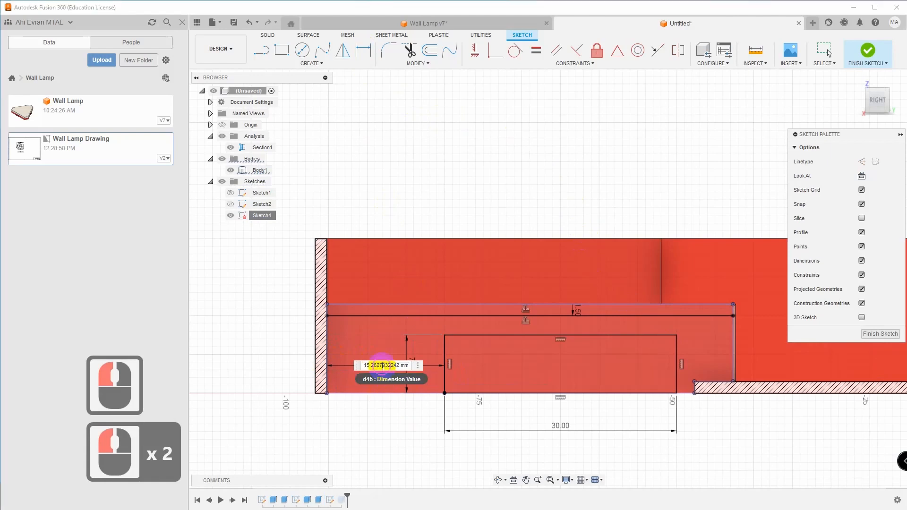
triple_click(382, 366)
text(1)
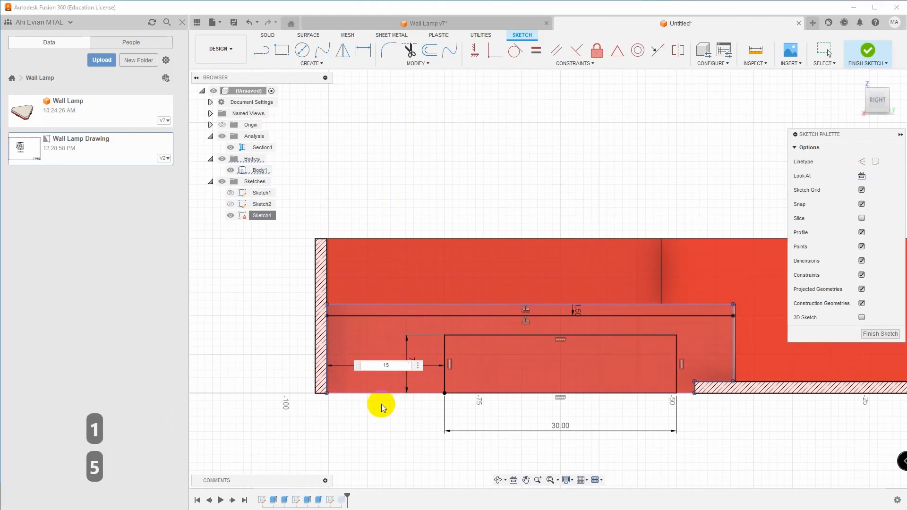
text(5)
key(Return)
Step: Fillet the rectangle's two upper corners with a 2.5 mm radius
mouse_move(867, 90)
mouse_down()
mouse_move(890, 115)
mouse_move(895, 148)
mouse_move(874, 99)
mouse_move(838, 92)
mouse_up()
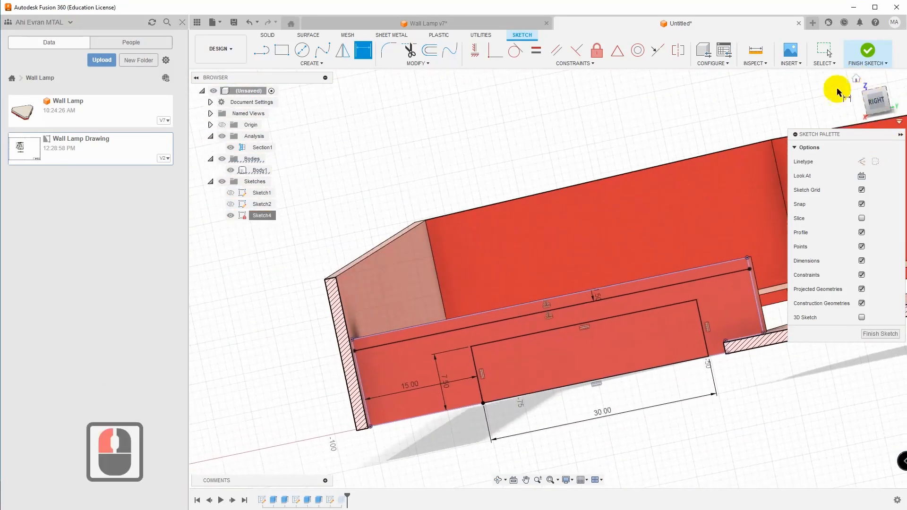
click(483, 377)
click(695, 338)
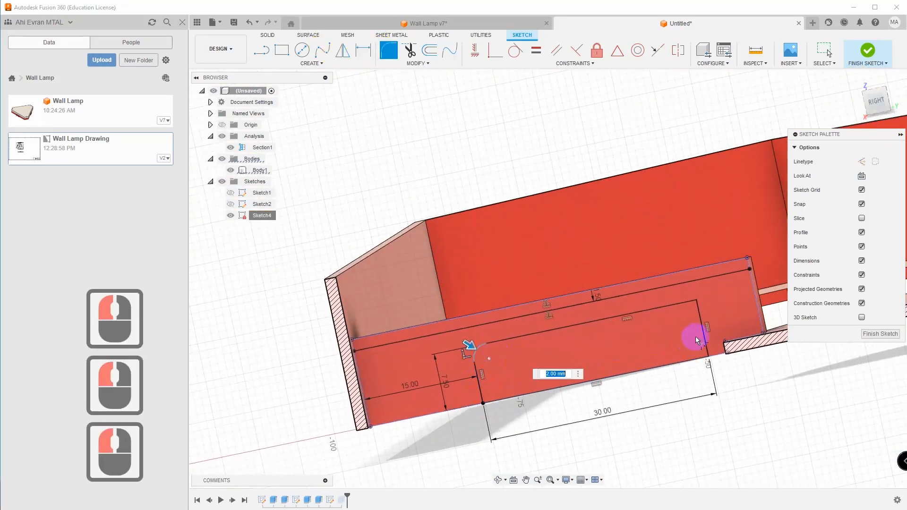
click(698, 308)
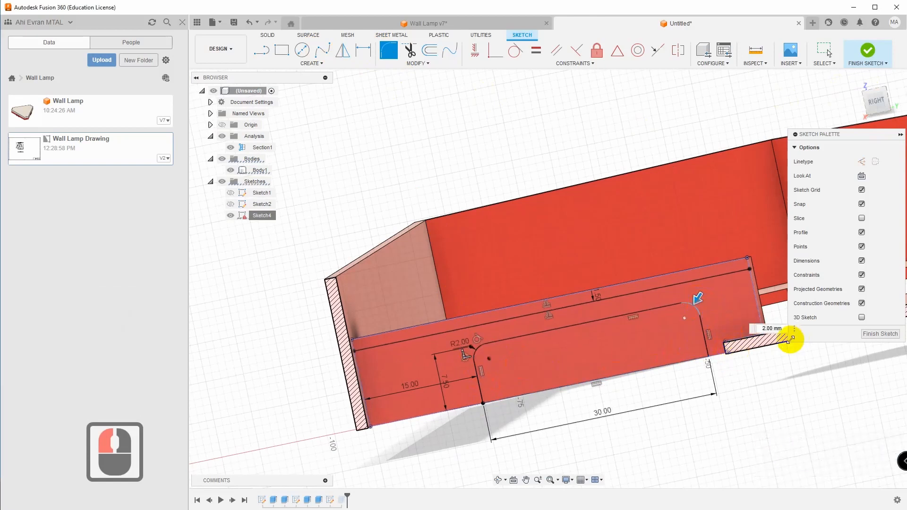
triple_click(756, 327)
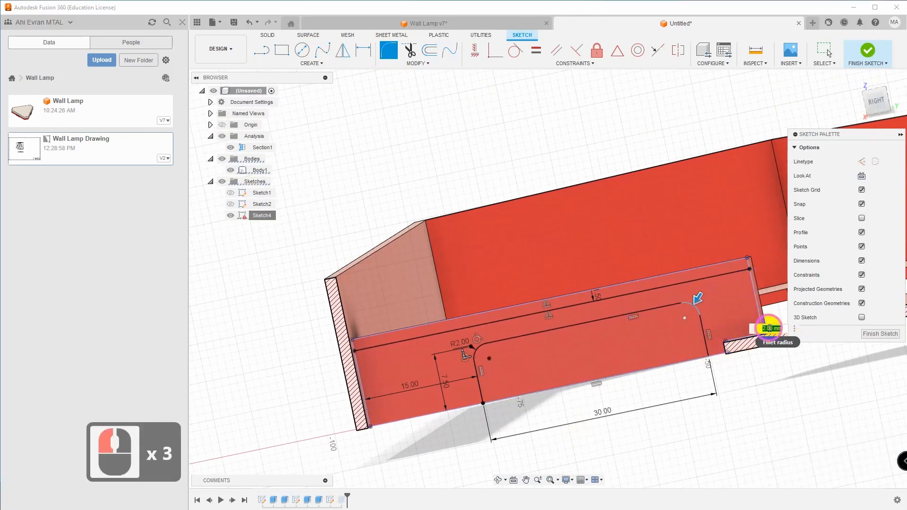
text(2,5)
key(Return)
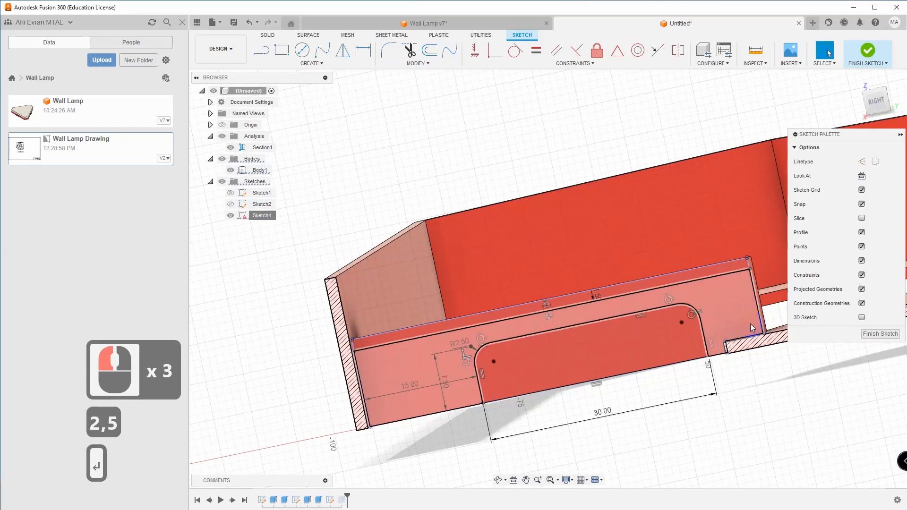
Step: Hide the section analysis and finish the opening's sketch
click(887, 104)
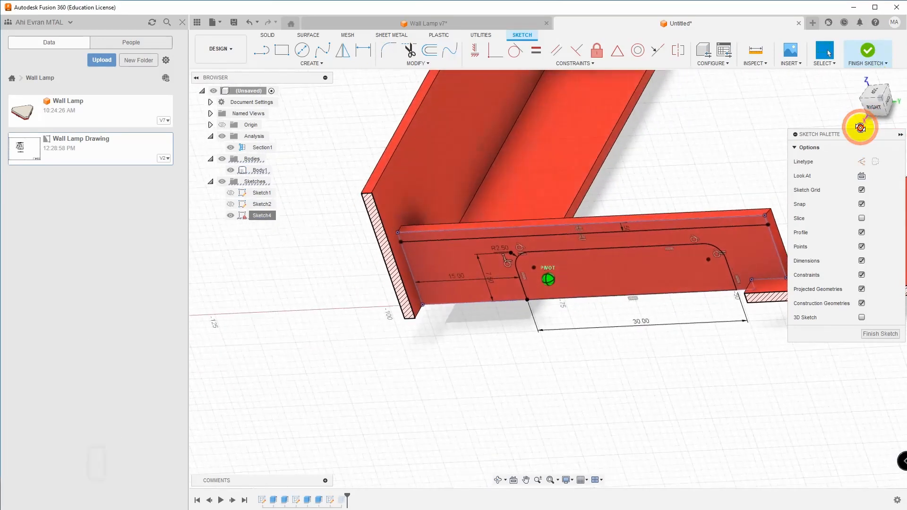
click(231, 148)
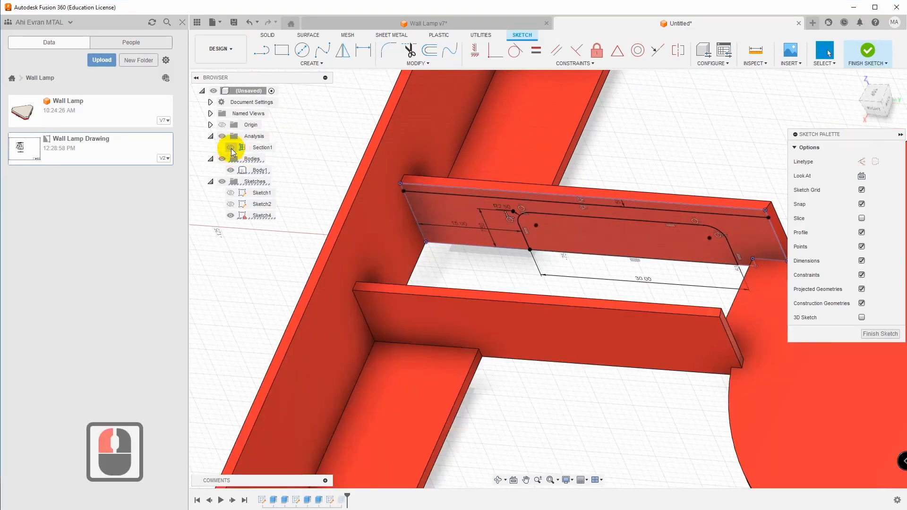
click(867, 51)
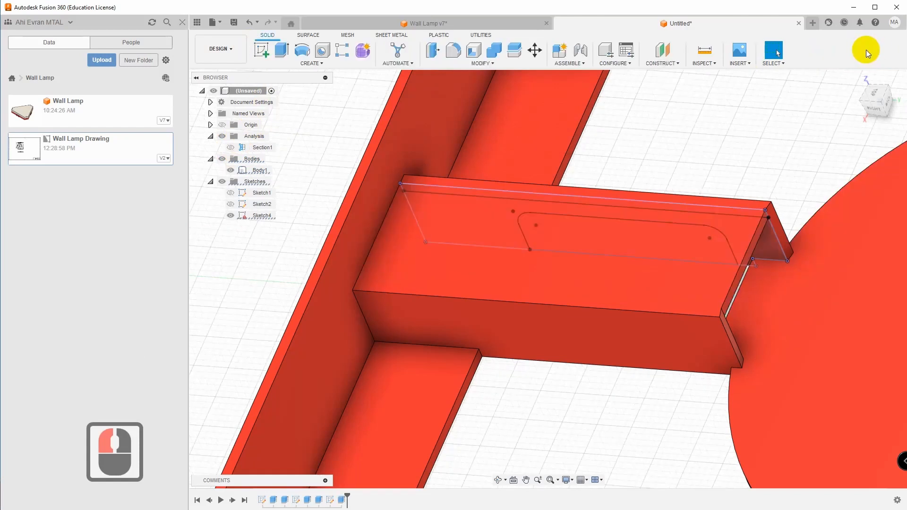
Step: Extrude the rounded profile as a cut through both arm walls, using Object as the start and To Object as the extent, on their outer faces
click(282, 49)
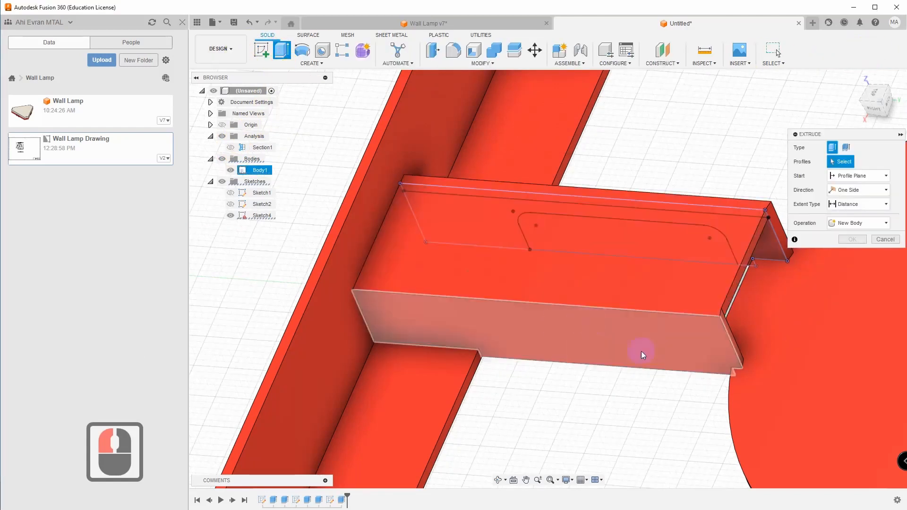
click(874, 117)
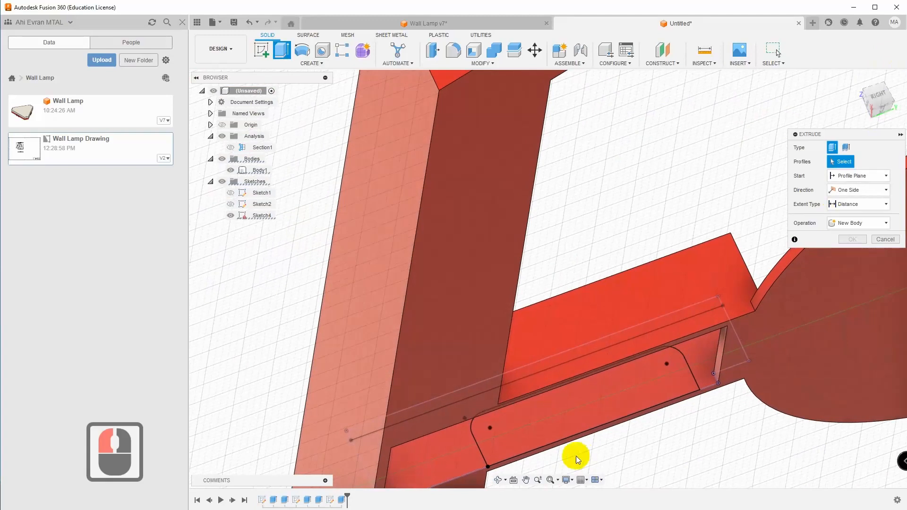
click(578, 428)
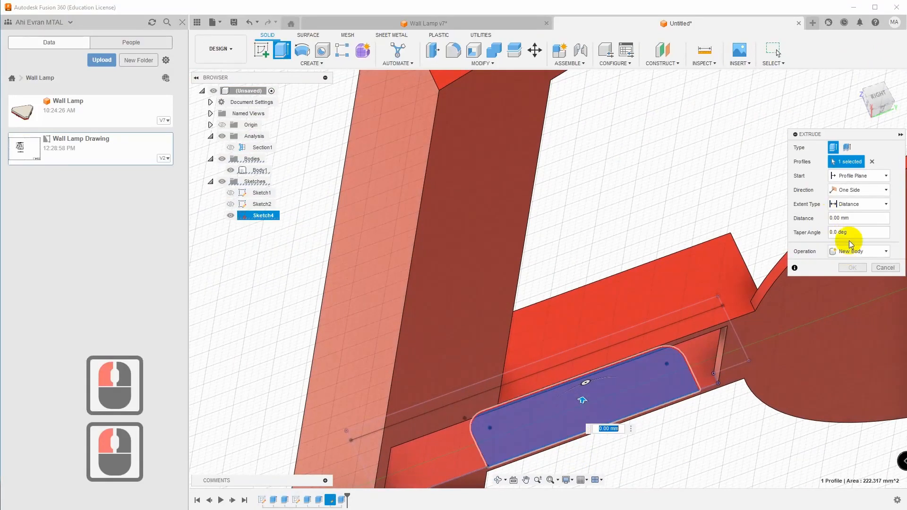
click(860, 204)
click(832, 225)
click(693, 279)
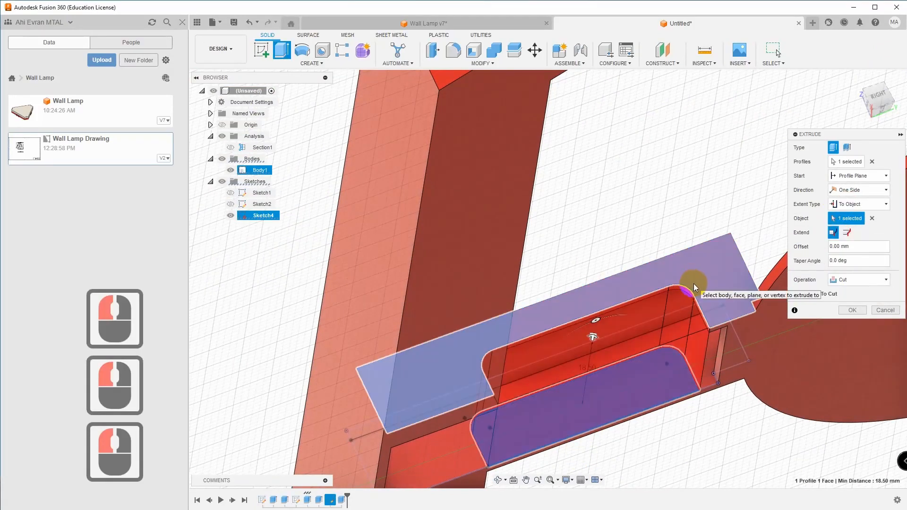
click(857, 177)
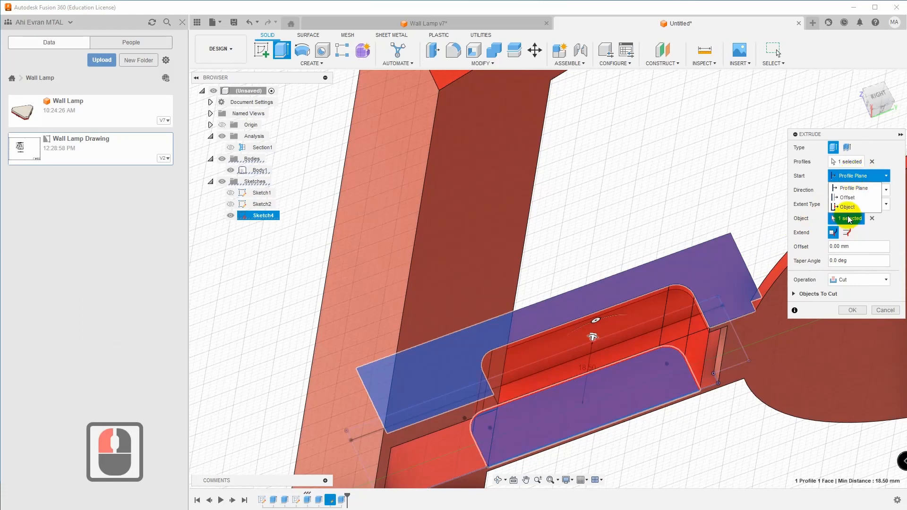
click(847, 207)
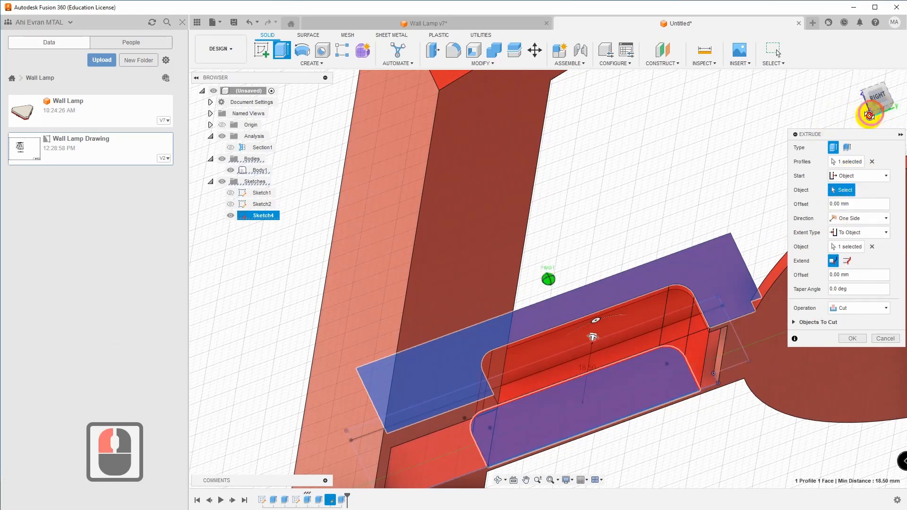
drag(869, 115, 685, 257)
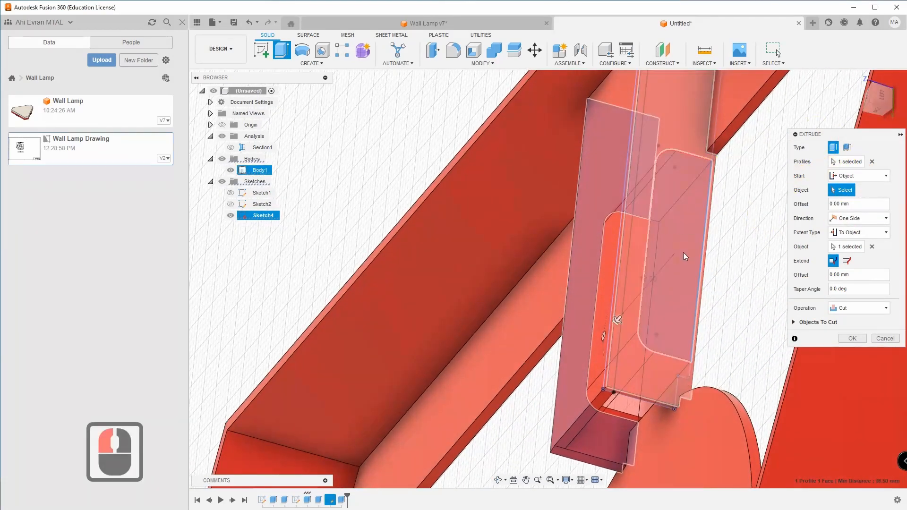
click(682, 253)
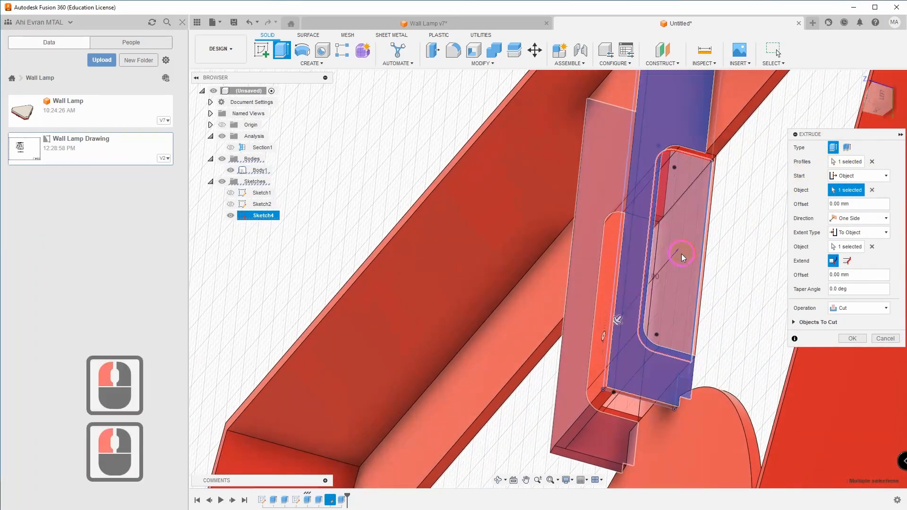
click(853, 339)
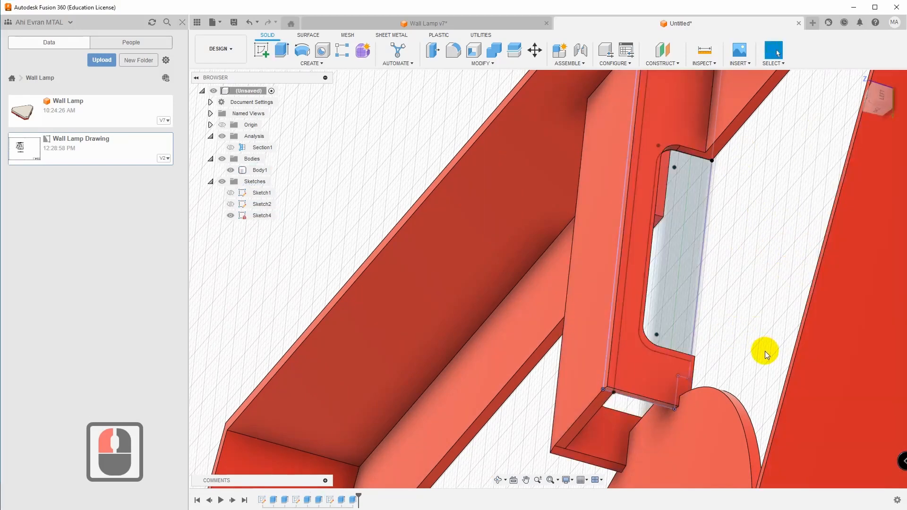
Step: Edit the opening's sketch and set the rounded rectangle's width to 20 mm
click(258, 215)
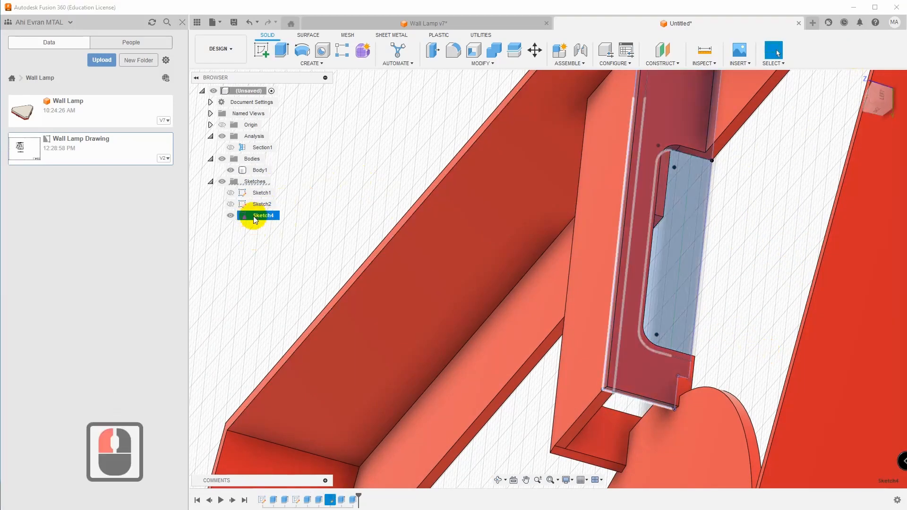
right_click(253, 217)
click(265, 238)
double_click(539, 429)
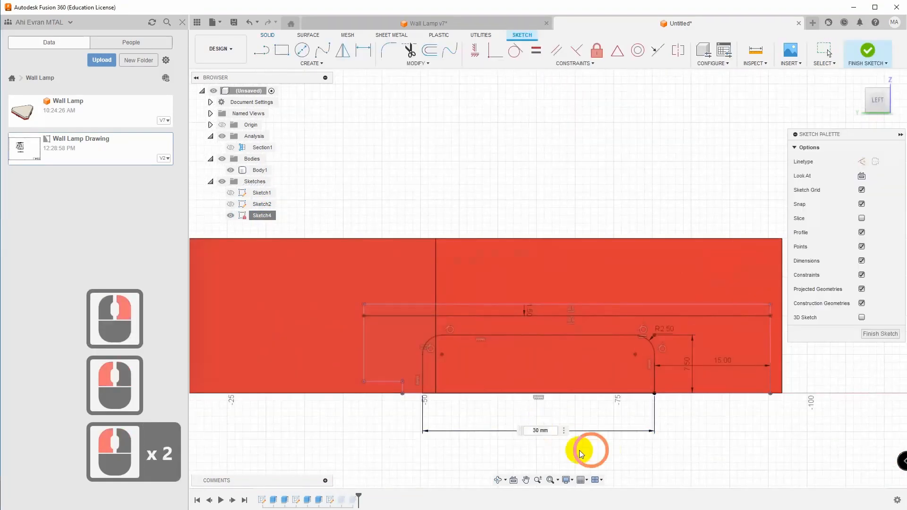
click(536, 431)
text(20)
key(Return)
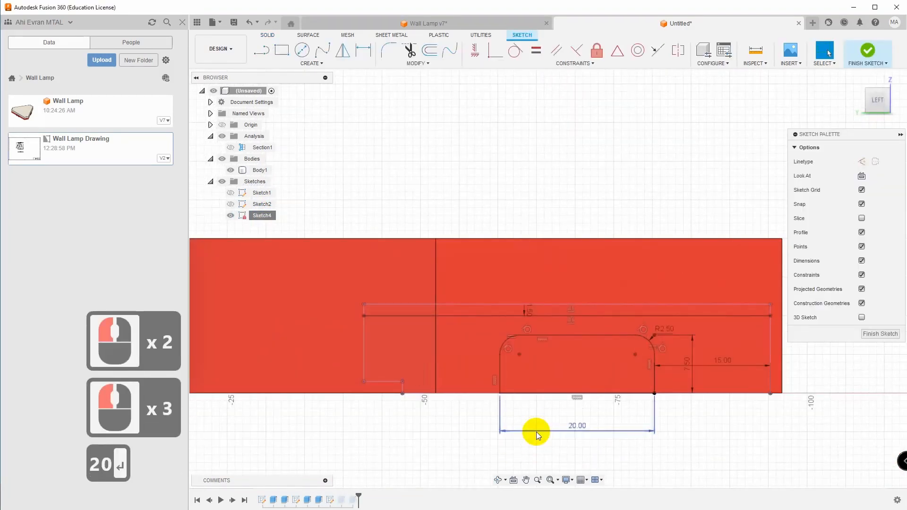
Step: Set the opening's distance from the outer wall to 20 mm, then finish and hide the sketch
double_click(723, 363)
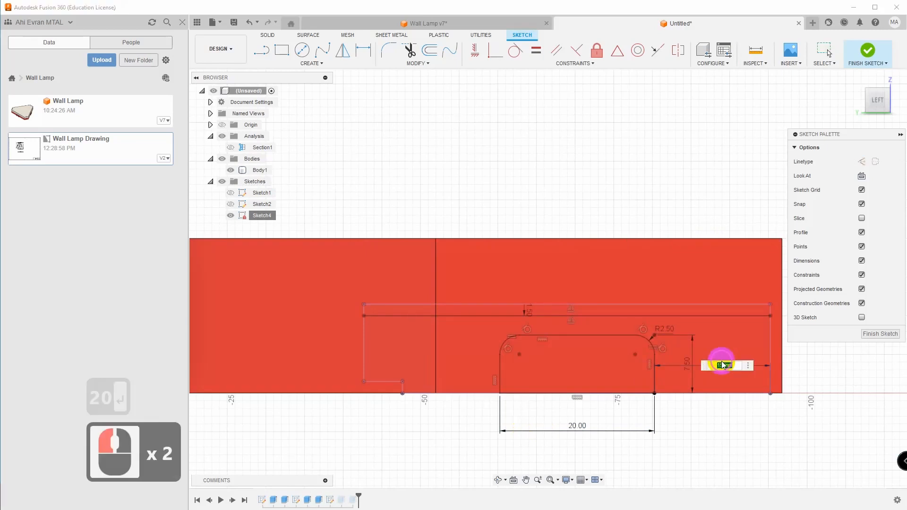
triple_click(714, 366)
text(20)
key(Return)
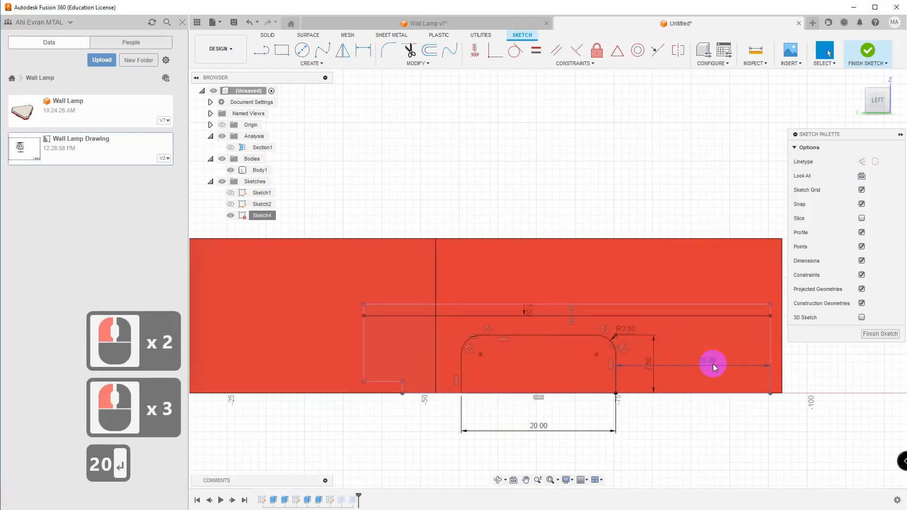
click(871, 337)
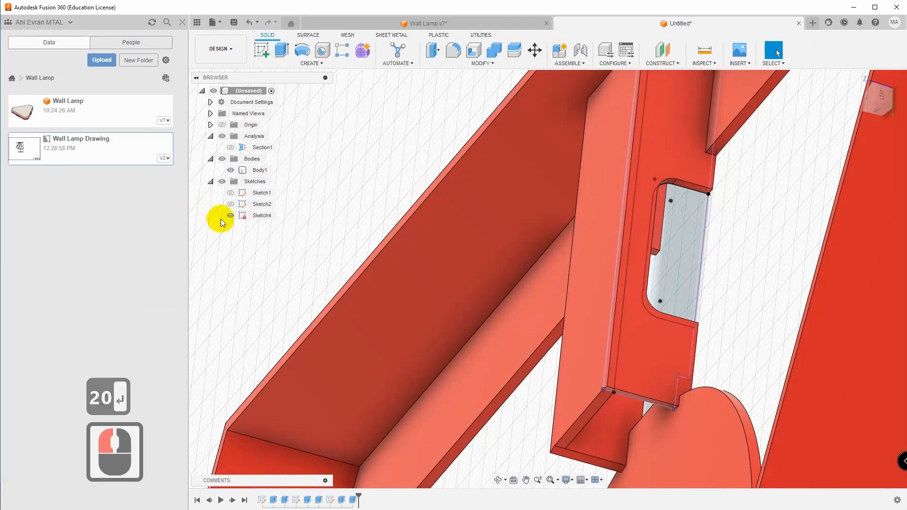
click(231, 215)
click(260, 170)
Step: Circular-pattern the arm channel's cover extrusion around the vertical Z axis with a quantity of 3, using the Optimized compute type
mouse_move(548, 279)
shift+middle_down()
mouse_move(47, 43)
mouse_move(152, 24)
mouse_move(69, 32)
mouse_move(14, 55)
mouse_move(881, 87)
mouse_move(844, 138)
mouse_move(14, 76)
mouse_move(42, 79)
mouse_move(20, 77)
mouse_move(24, 69)
mouse_move(379, 432)
mouse_move(301, 71)
shift+middle_up()
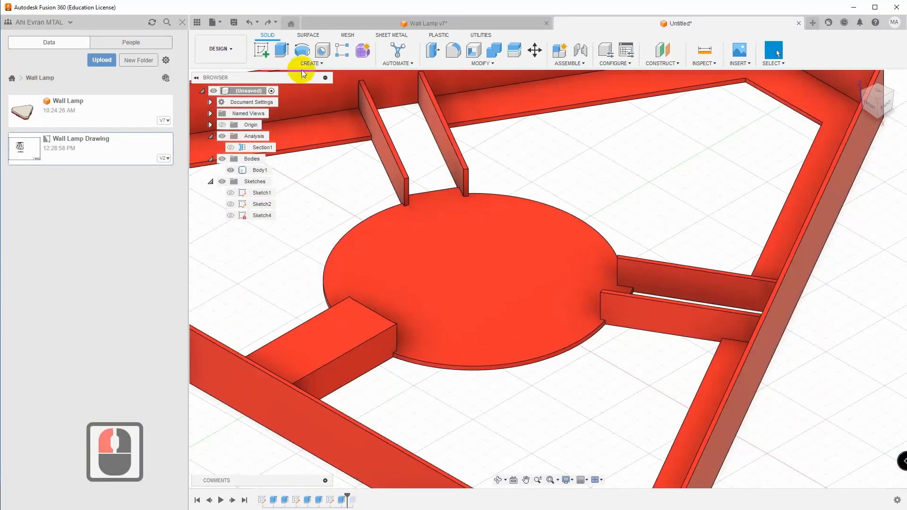
click(302, 64)
mouse_move(296, 258)
click(355, 262)
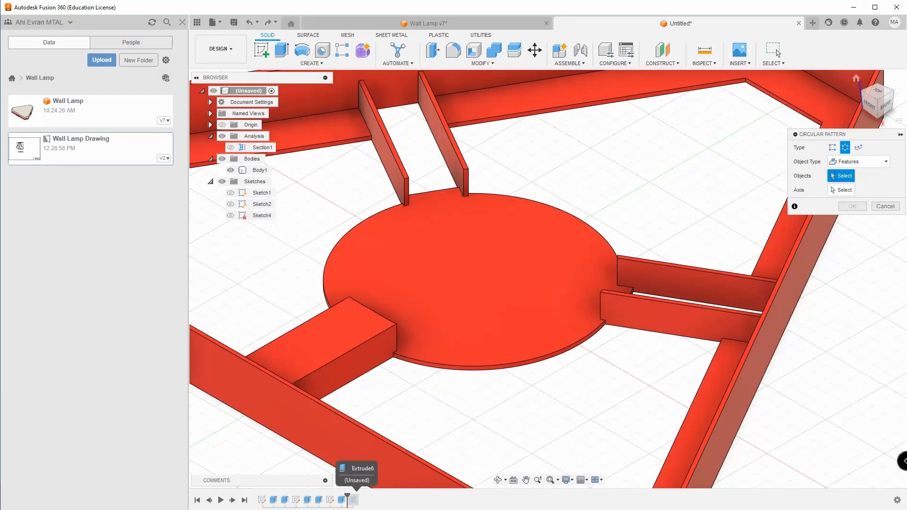
click(857, 162)
click(848, 169)
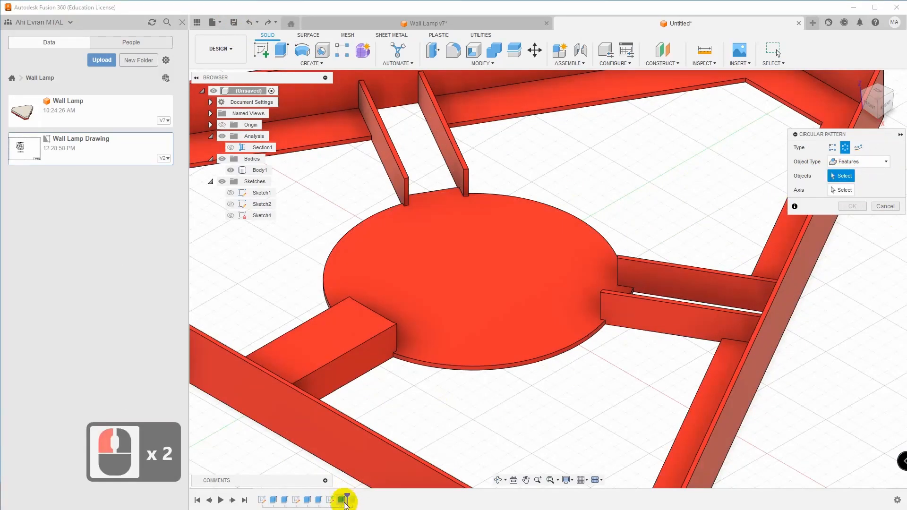
click(341, 499)
click(847, 190)
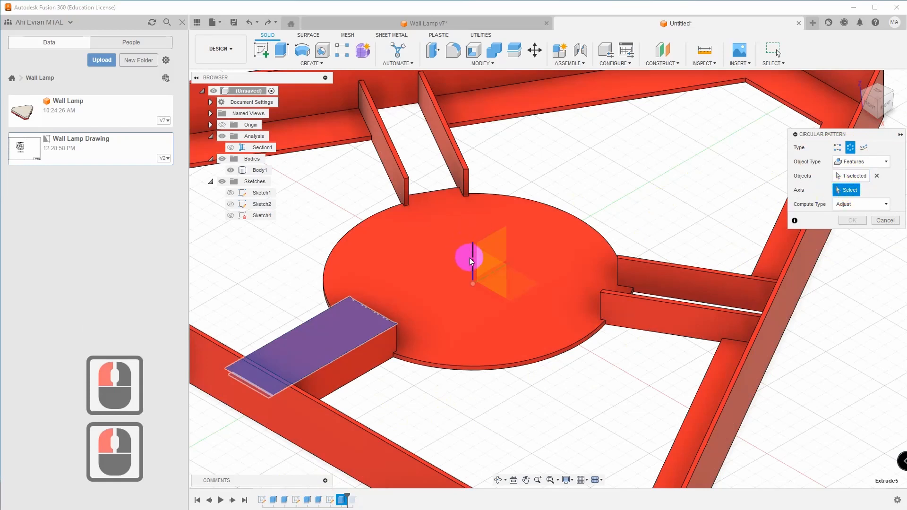
click(469, 258)
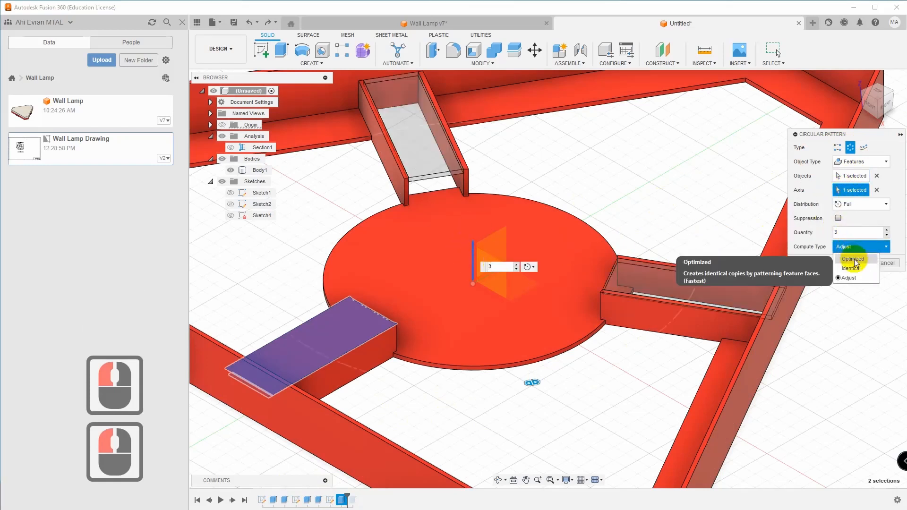
click(854, 258)
click(870, 266)
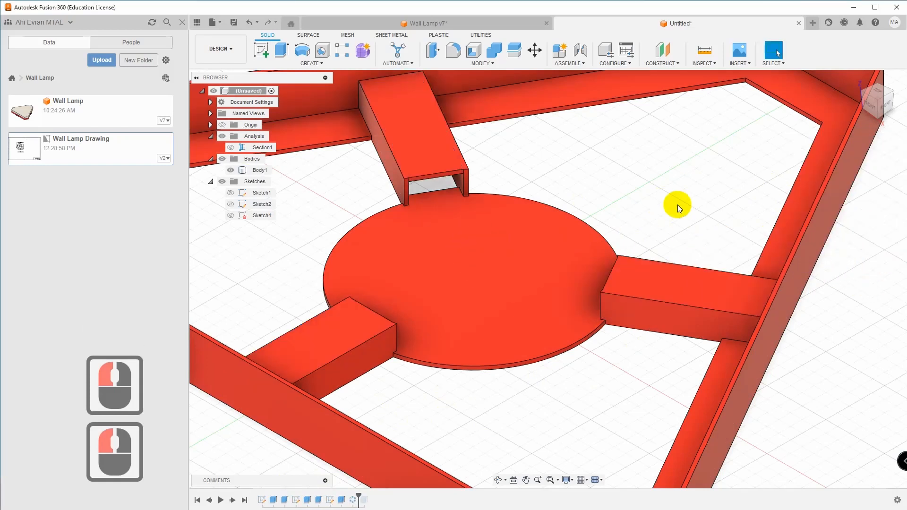
Step: Roll the history forward past the side opening cut and circular-pattern it around the Z axis with quantity 3 and the Adjust compute type
drag(359, 496, 409, 494)
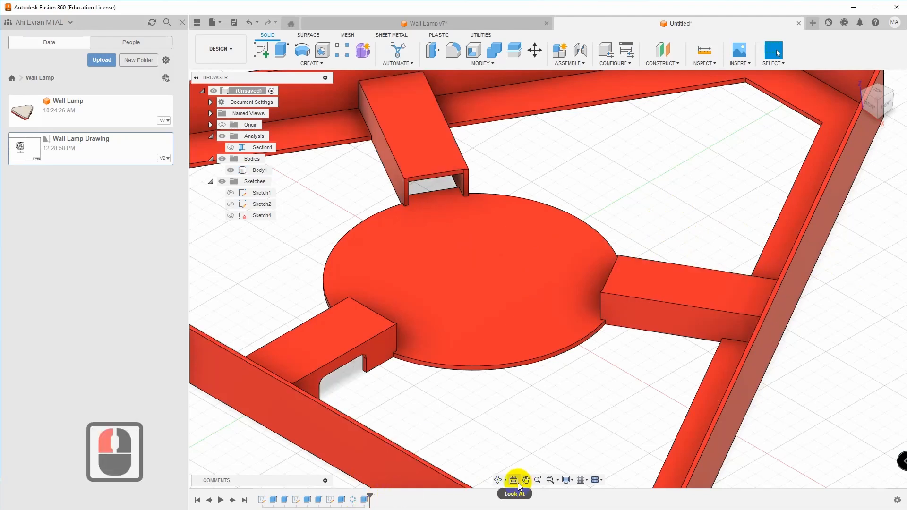
click(317, 63)
click(303, 255)
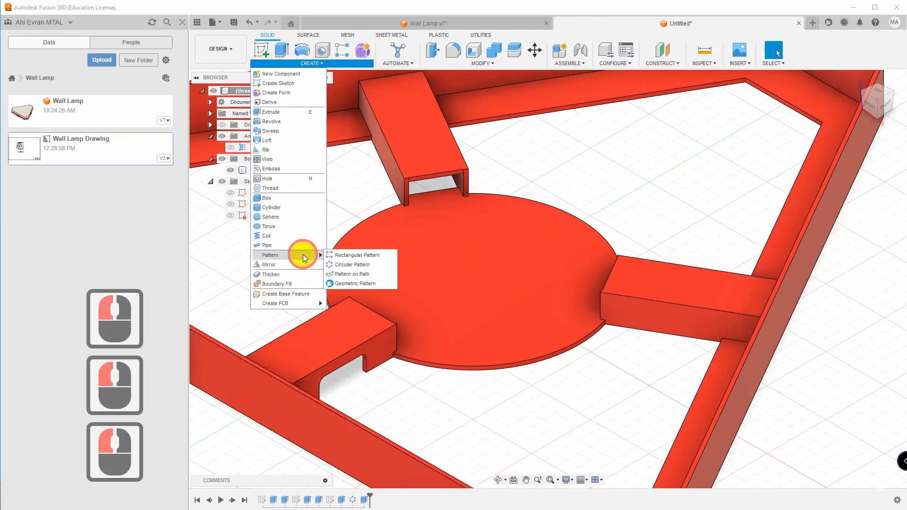
click(358, 267)
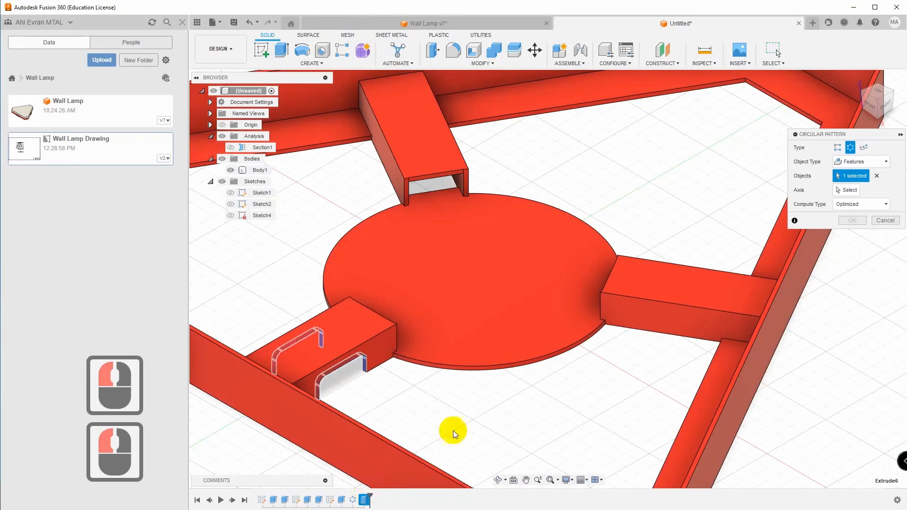
click(490, 256)
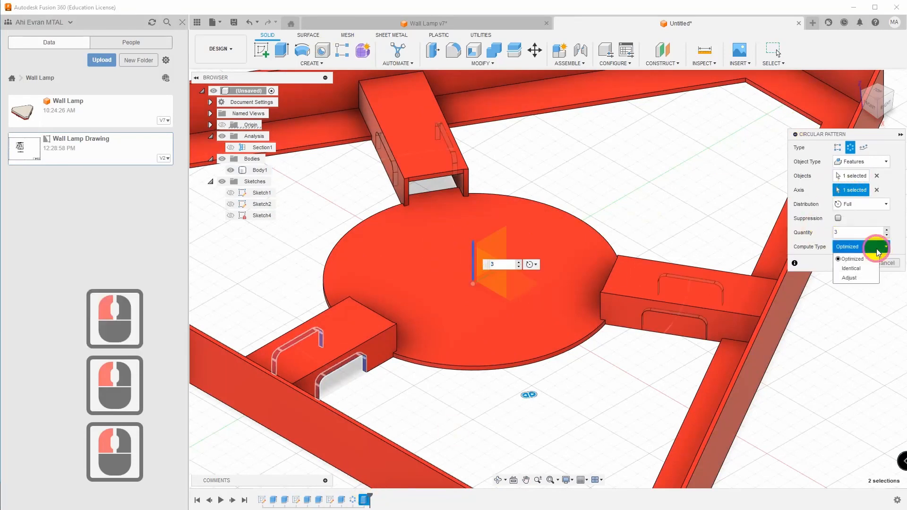
click(859, 279)
click(853, 263)
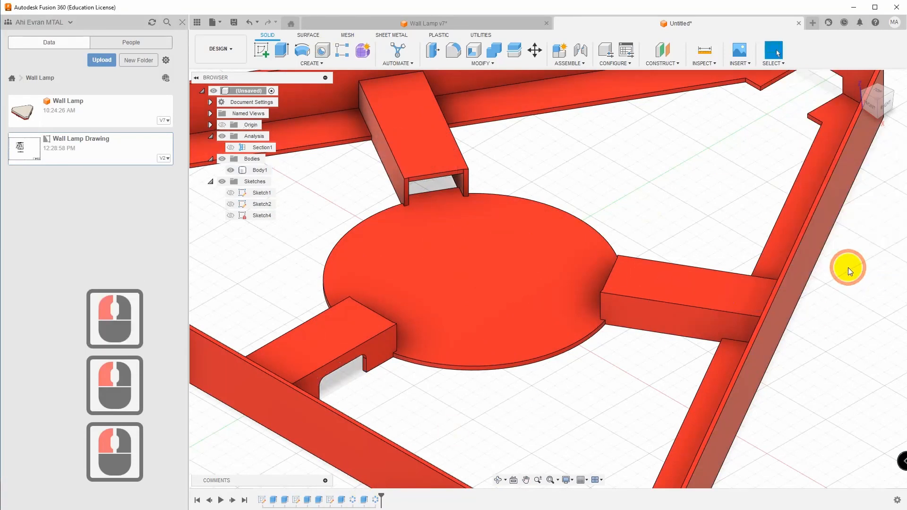
Step: Edit the side opening's circular pattern and change its compute type to Optimized
right_click(369, 500)
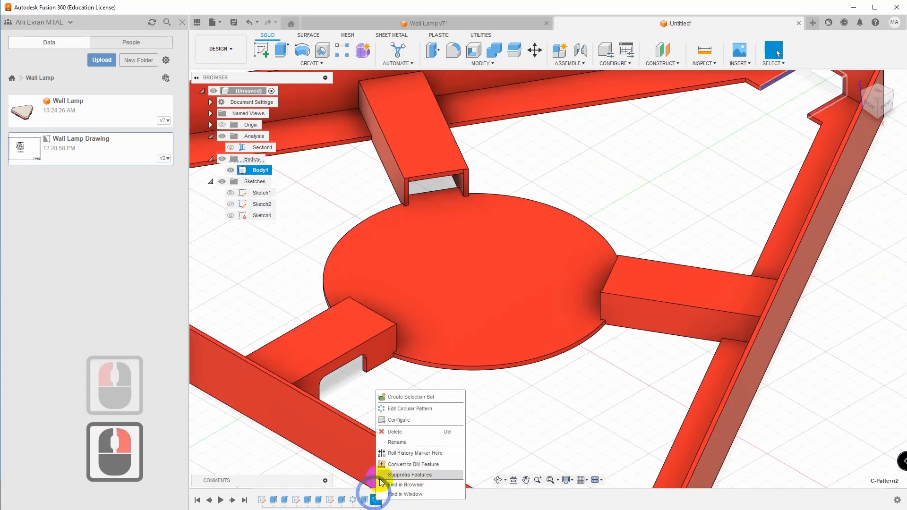
click(378, 463)
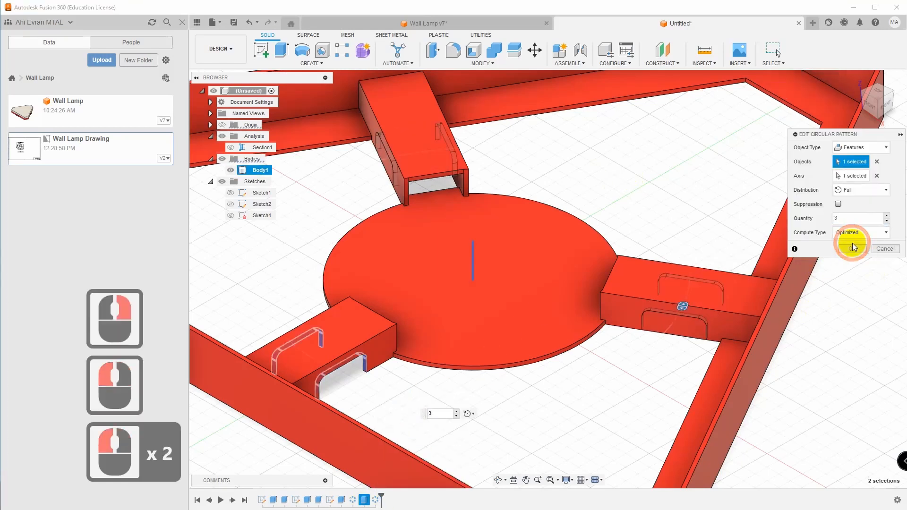
click(855, 250)
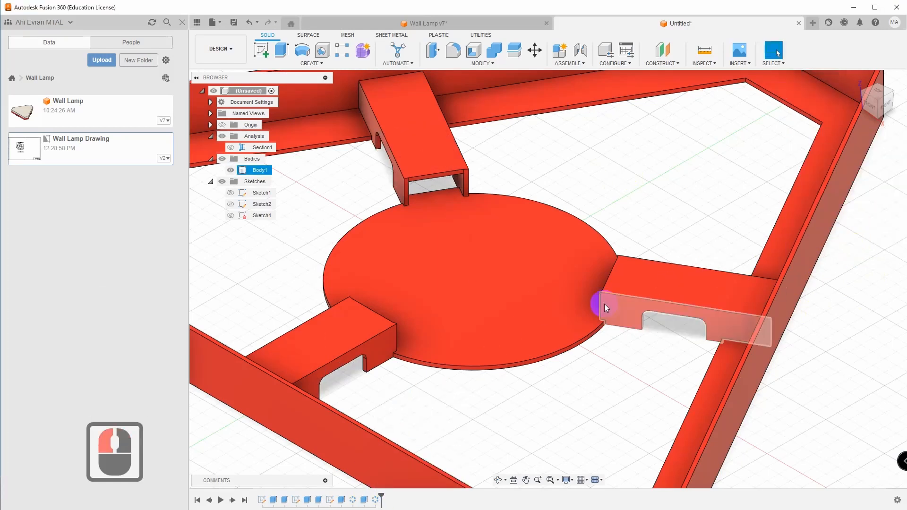
Step: Fillet the two outer and two inner long edges of one arm channel's cover with a 2 mm radius
shift+middle_drag(481, 414, 312, 331)
click(453, 50)
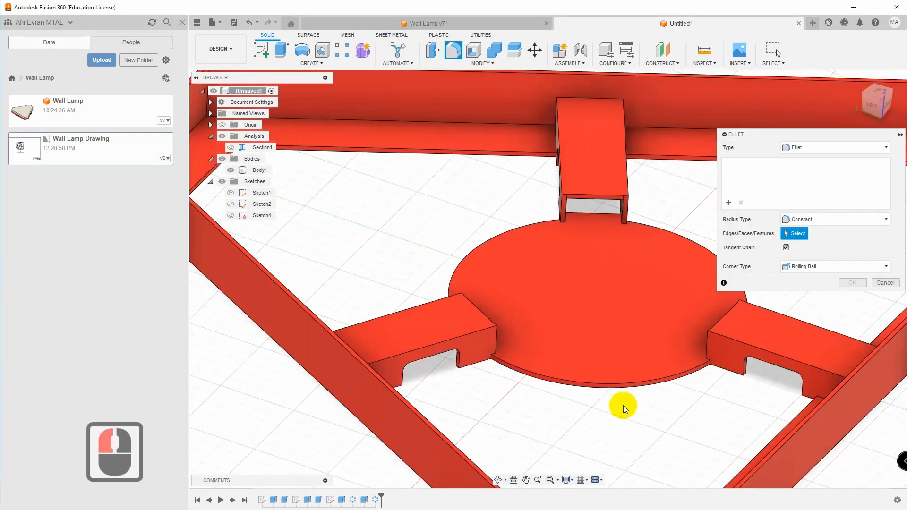
click(457, 344)
click(420, 305)
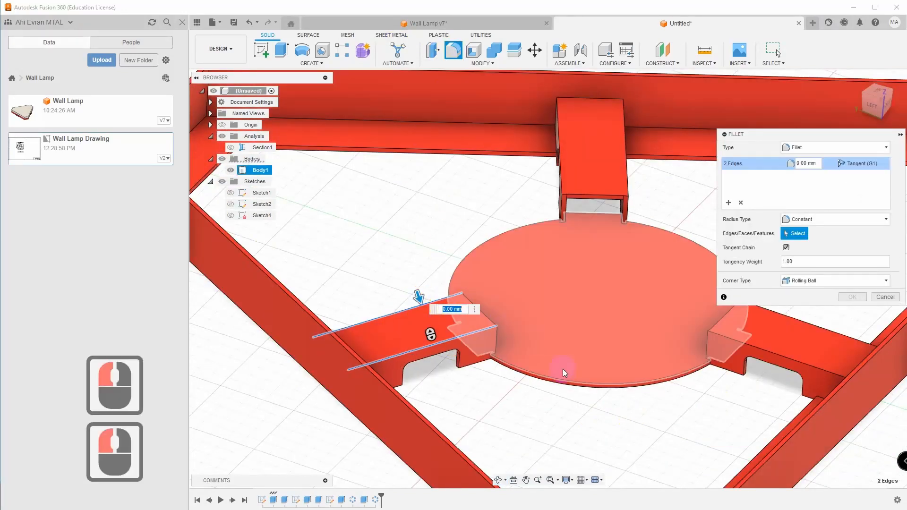
shift+middle_drag(562, 369, 836, 480)
mouse_move(872, 111)
shift+middle_down()
mouse_move(875, 49)
mouse_move(10, 19)
shift+middle_up()
scroll(466, 131, up, 17)
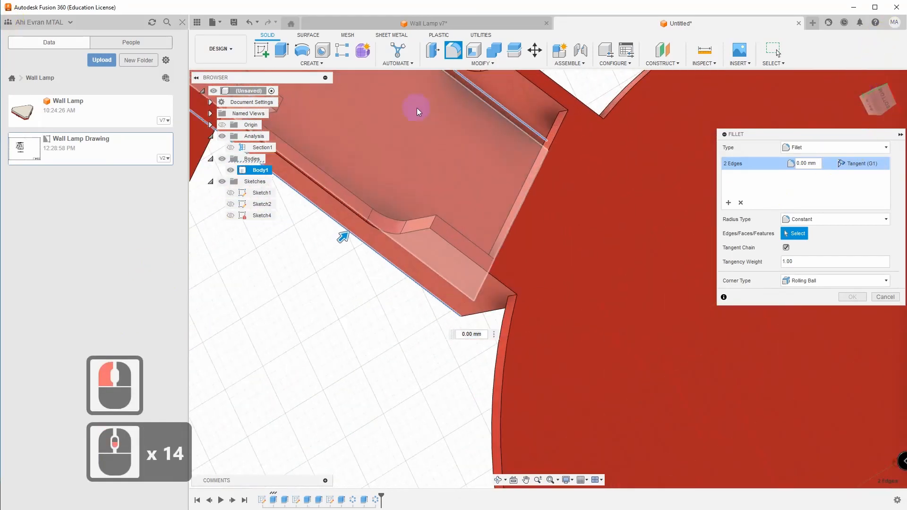
click(483, 84)
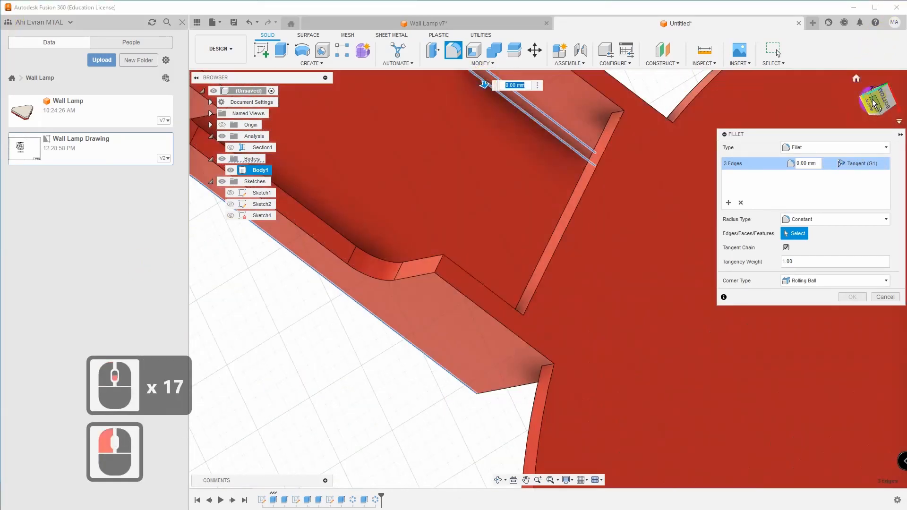
drag(874, 101, 846, 122)
click(303, 339)
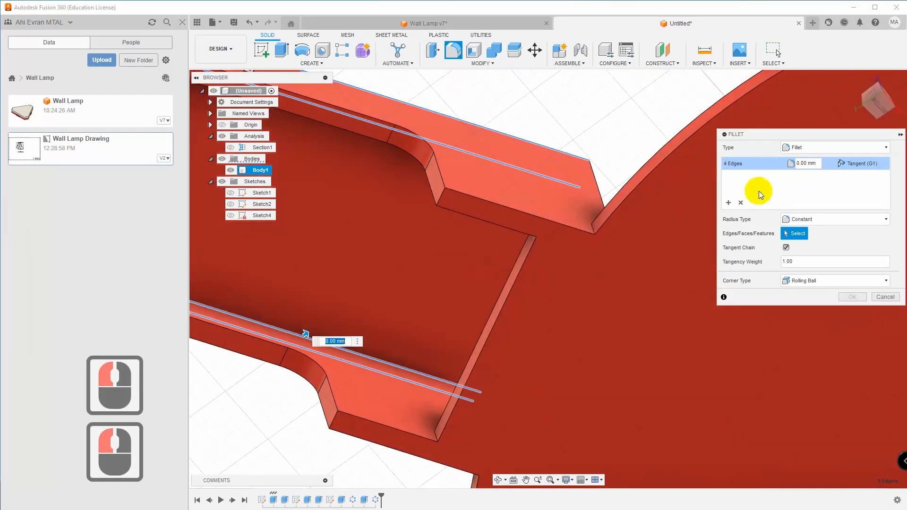
text(2)
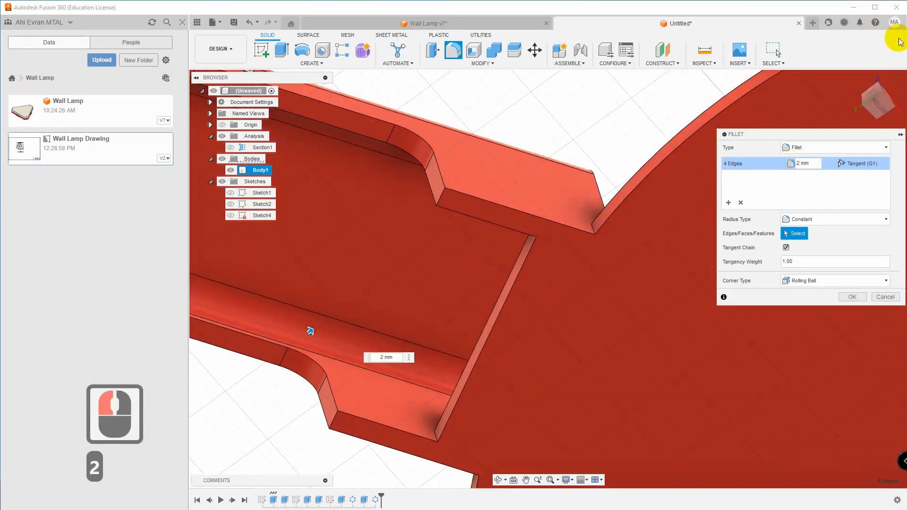
Step: Change the fillet radius on the four channel edges to 2.5 mm and apply the fillet
drag(878, 84, 623, 188)
scroll(504, 360, down, 12)
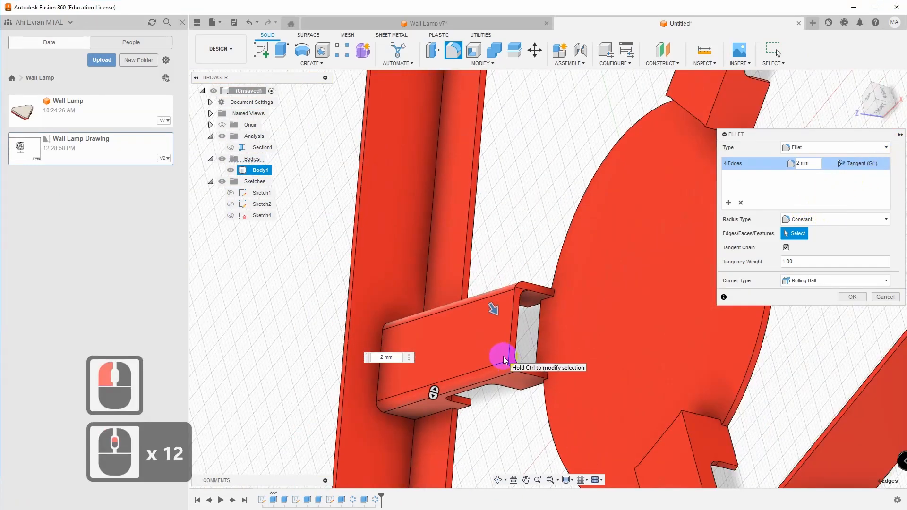
click(380, 357)
text(,5)
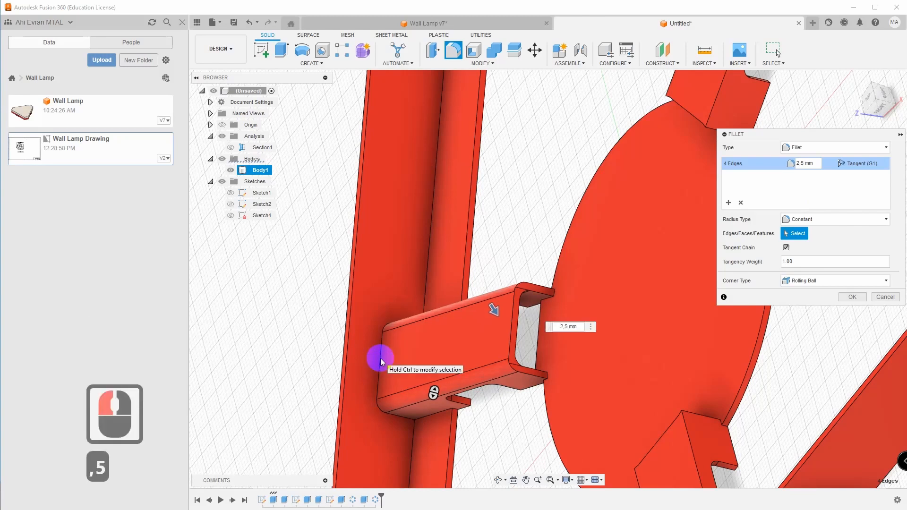
scroll(530, 387, up, 17)
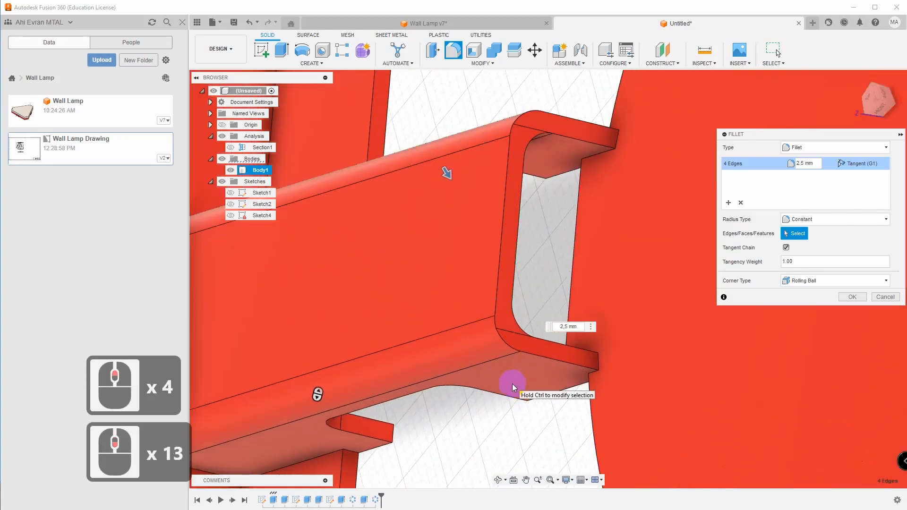
click(853, 297)
Step: Circular-pattern the channel fillet around the Z axis so all three arms get the same rounding
scroll(648, 359, down, 18)
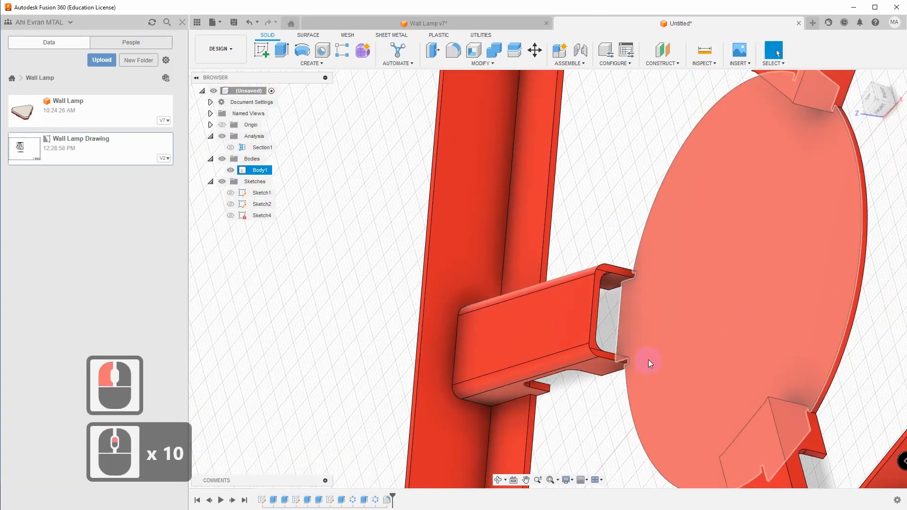
click(856, 79)
scroll(545, 342, up, 6)
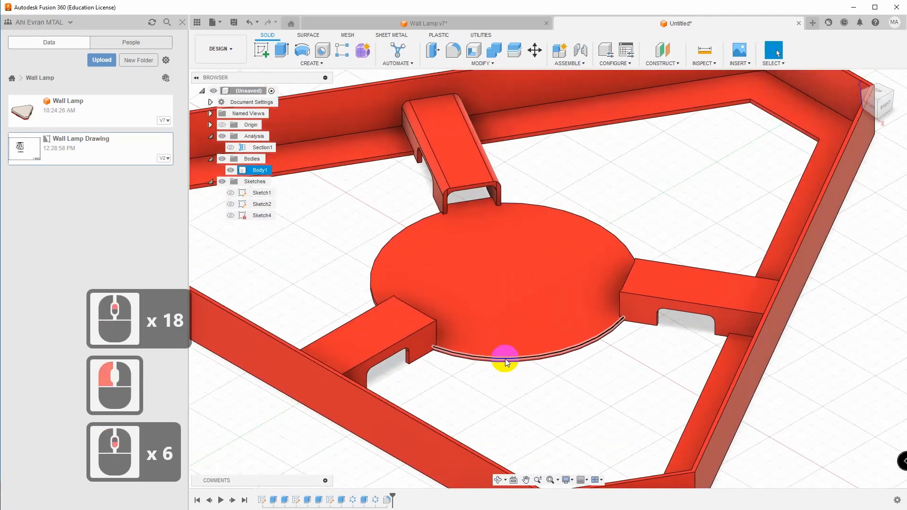
click(311, 63)
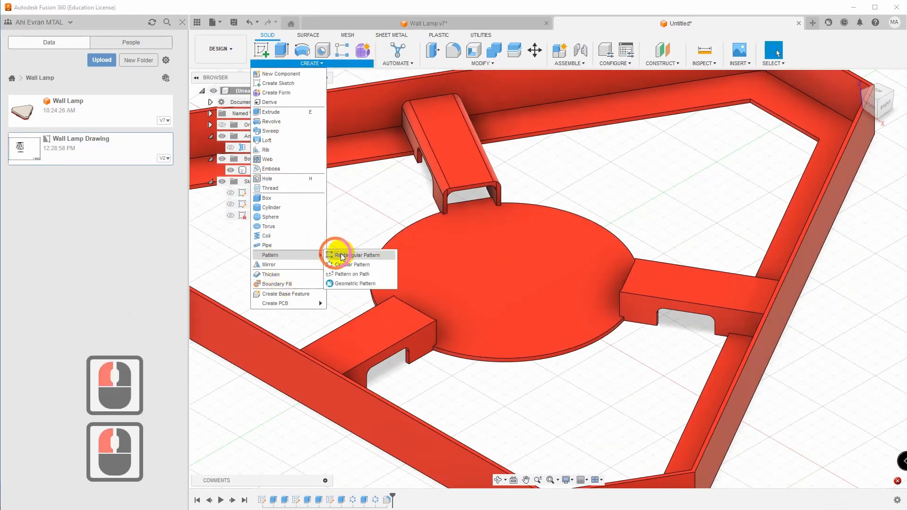
click(349, 264)
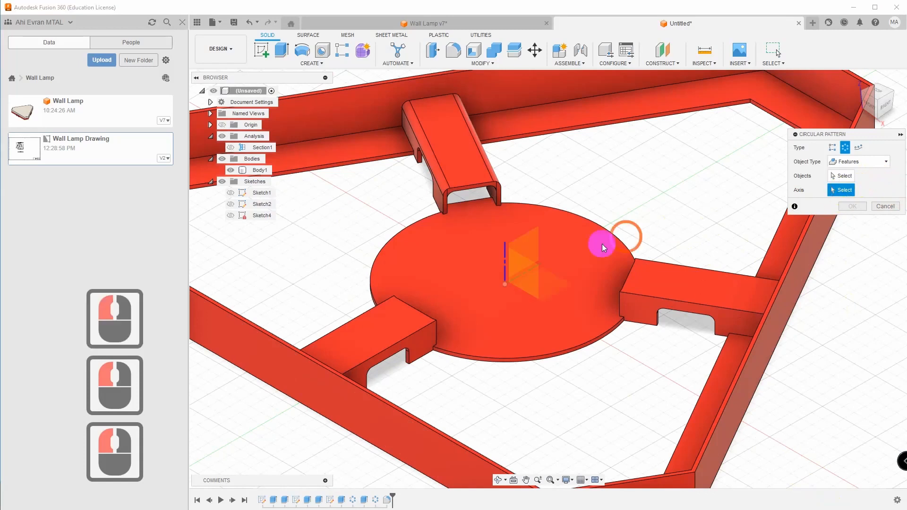
click(386, 500)
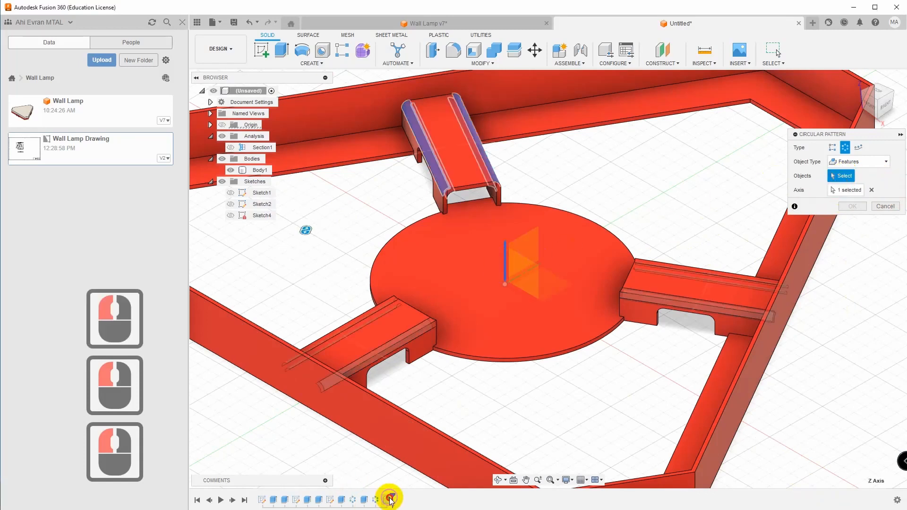
click(854, 263)
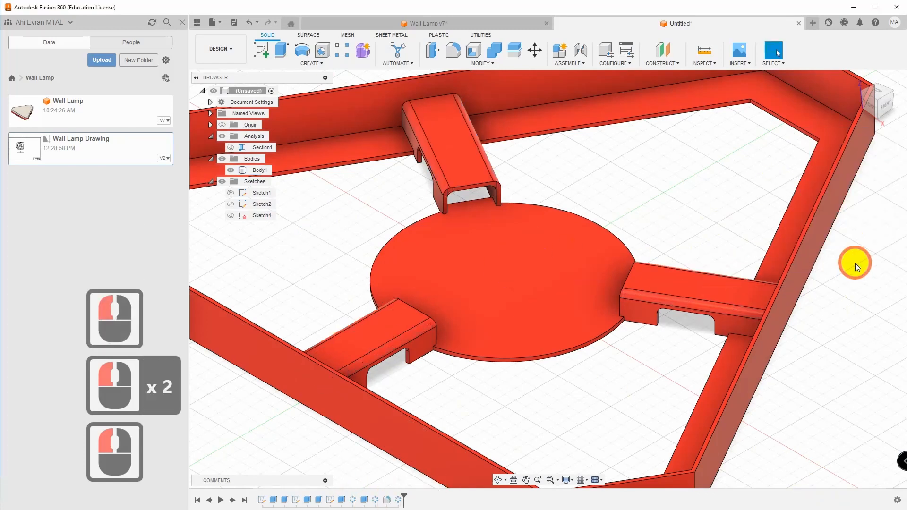
scroll(509, 324, down, 4)
drag(874, 103, 809, 128)
shift+middle_drag(810, 129, 829, 135)
mouse_move(829, 135)
mouse_down()
mouse_move(872, 121)
mouse_move(874, 109)
mouse_up()
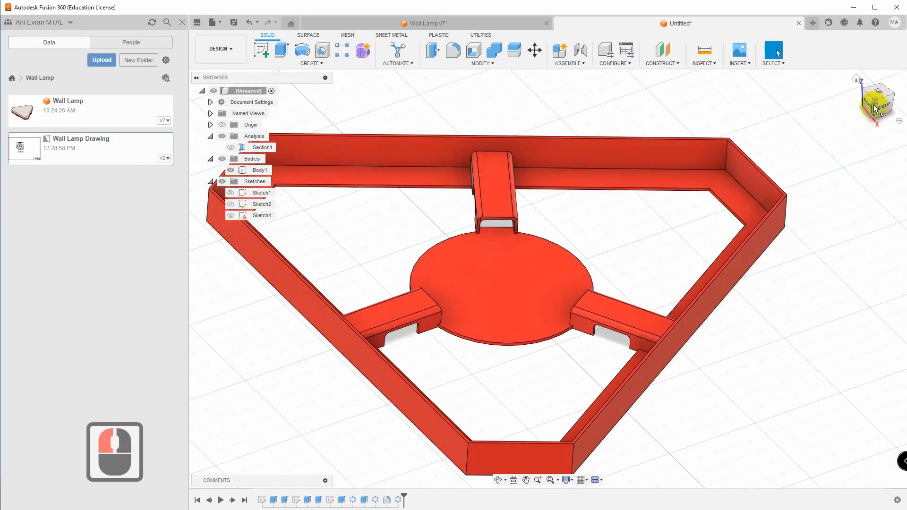
click(856, 78)
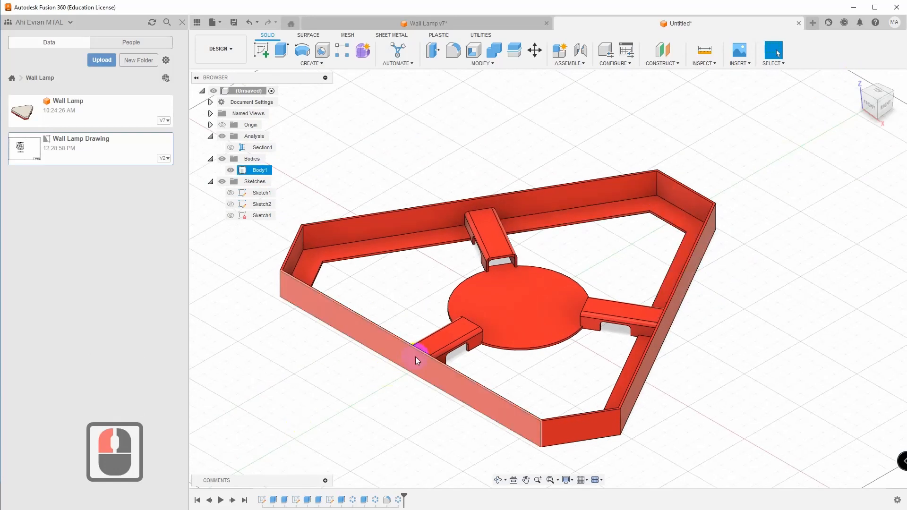
Step: Extrude the wall face closing the end of one arm channel outward as a 9 mm cut through the outer wall
scroll(487, 260, up, 10)
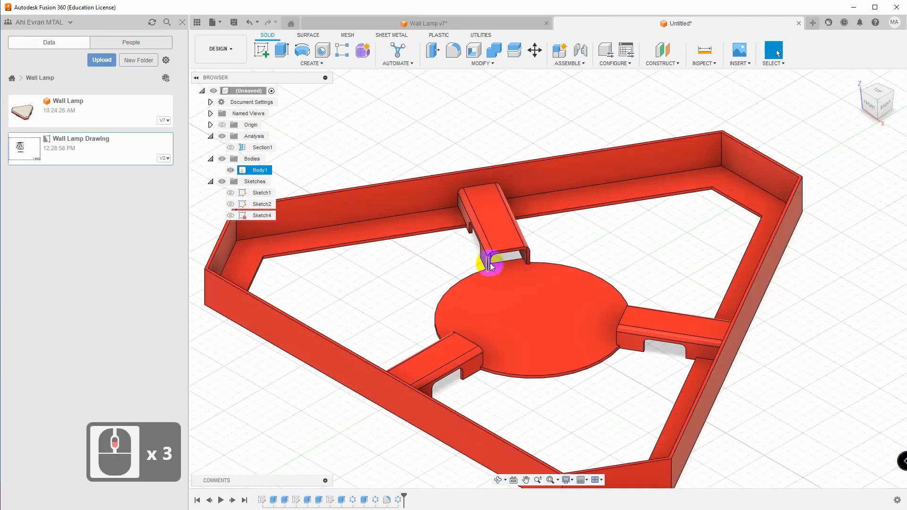
click(499, 479)
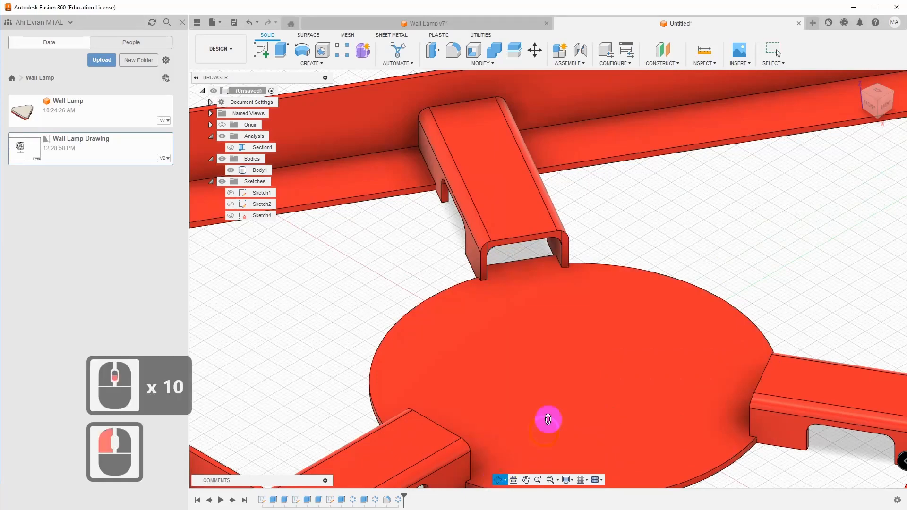
drag(547, 420, 549, 352)
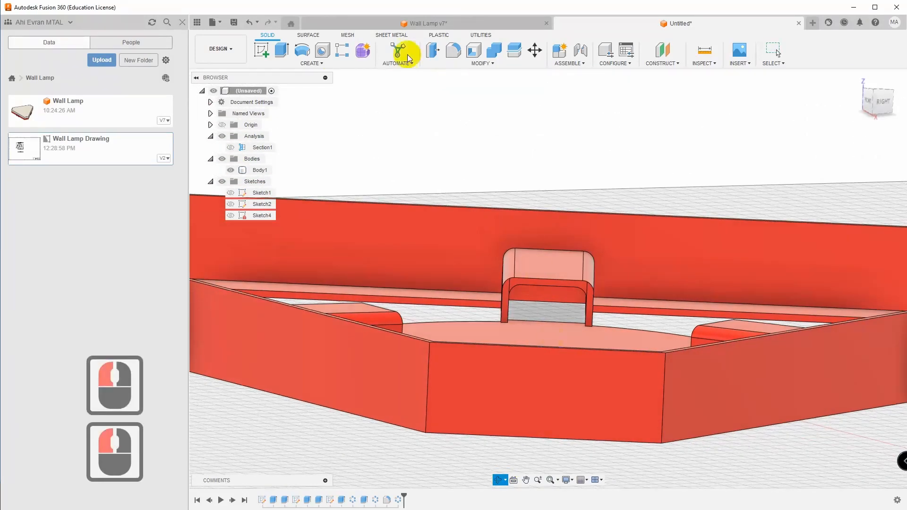
click(282, 52)
click(556, 306)
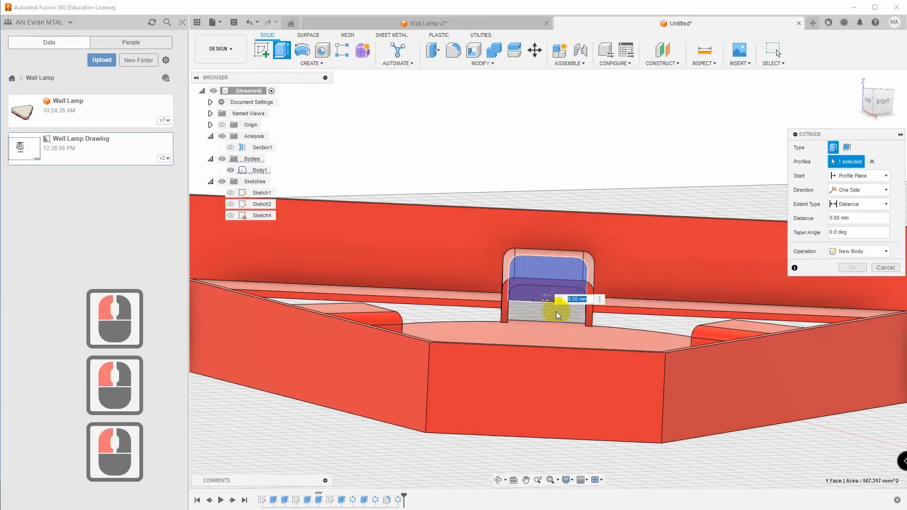
drag(880, 86, 758, 107)
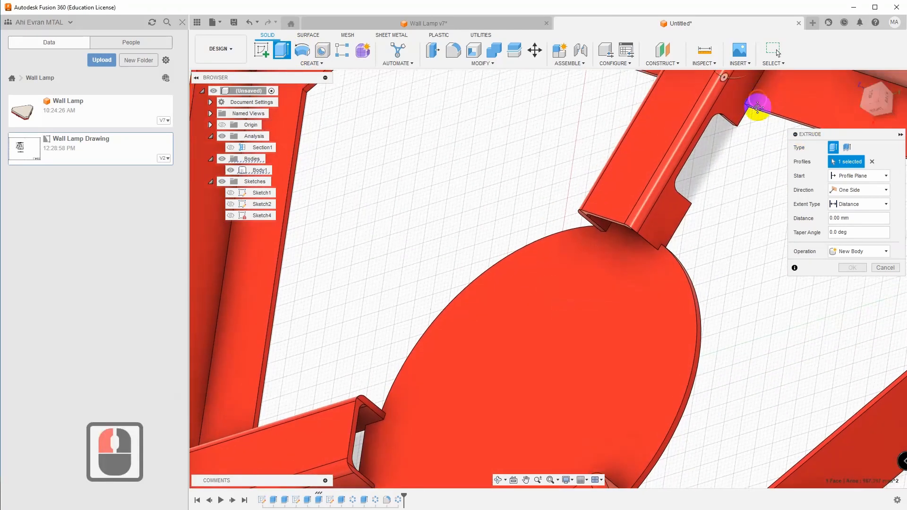
middle_drag(758, 107, 673, 446)
drag(662, 391, 687, 368)
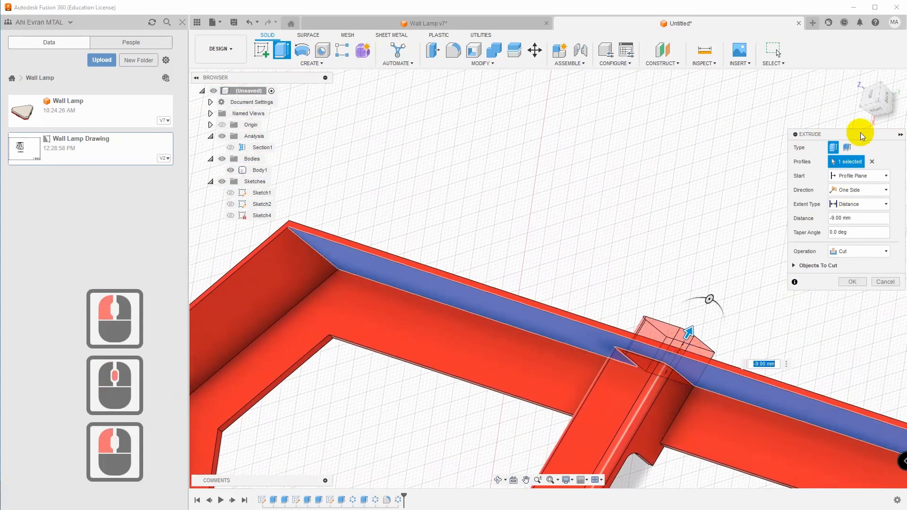
drag(864, 92, 884, 110)
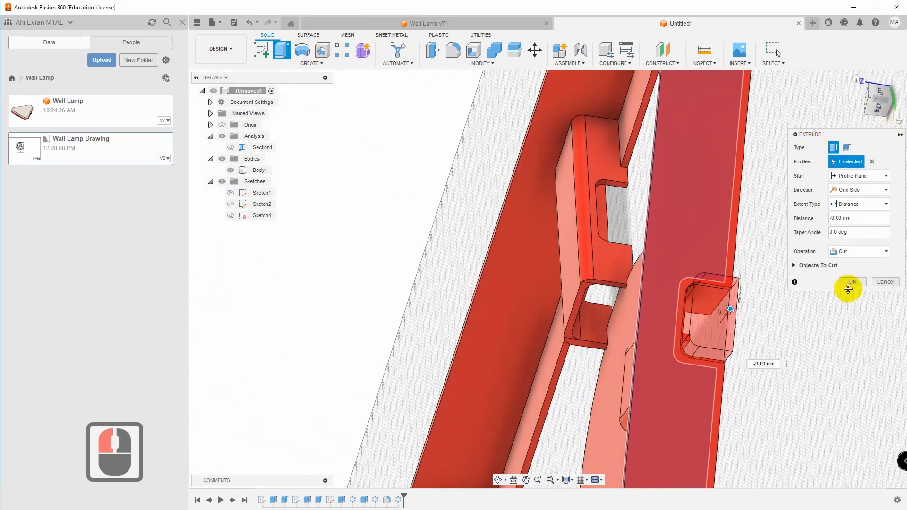
Step: Change the cut's extent to To Object, ending at the outer wall's outside face, and apply the extrusion
click(849, 234)
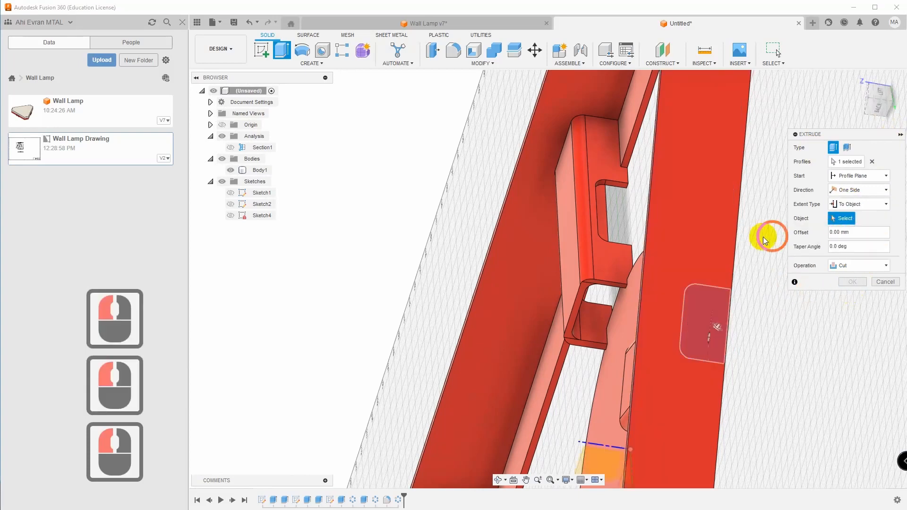
click(689, 259)
click(851, 308)
middle_drag(638, 428, 699, 358)
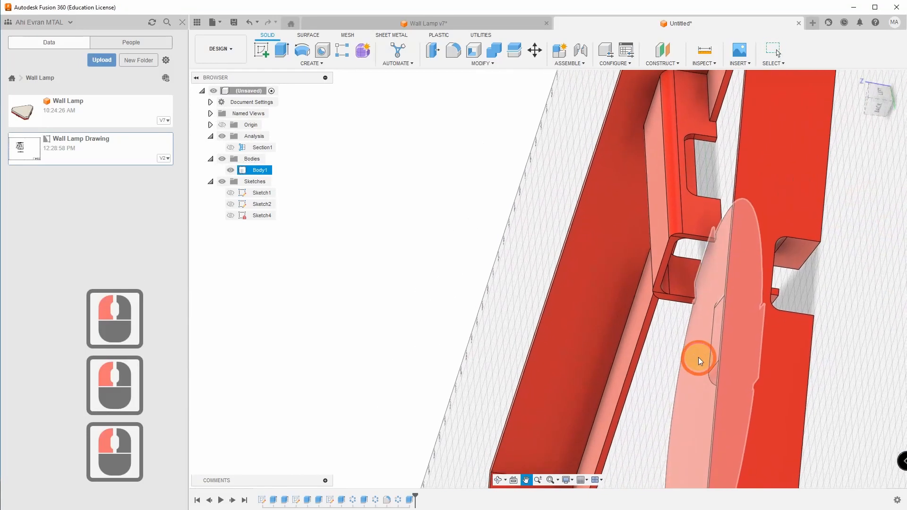
click(856, 82)
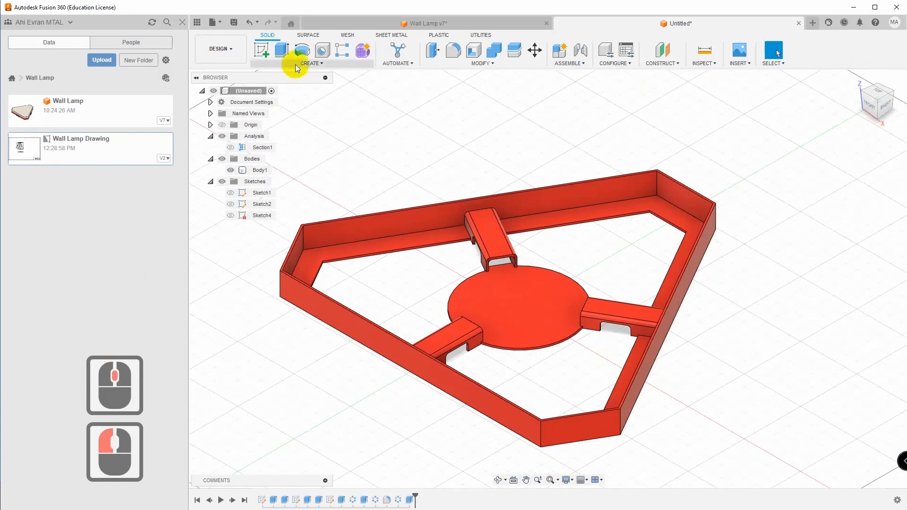
Step: Extrude-cut the wall face closing the second arm channel's end, using the To Object extent up to the outer wall's outside face
key(e)
click(352, 132)
drag(873, 116, 660, 236)
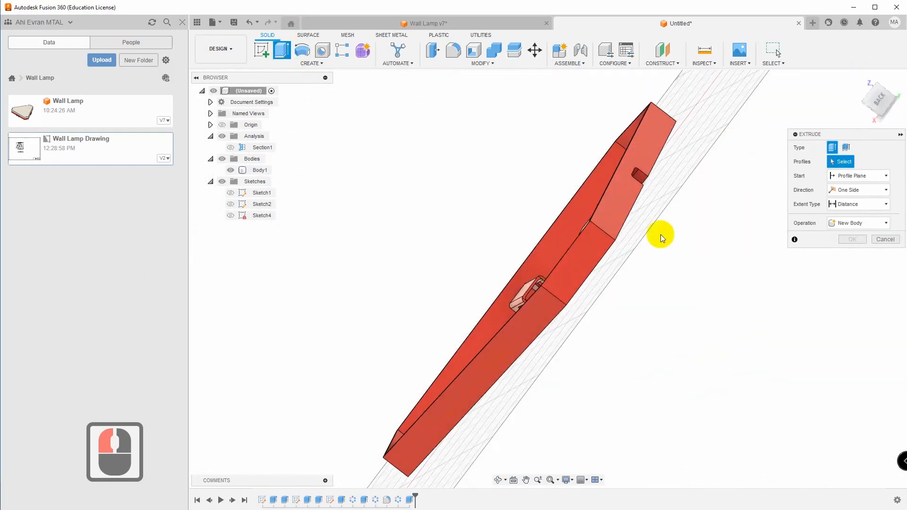
scroll(660, 237, down, 7)
middle_drag(660, 236, 814, 309)
drag(879, 81, 541, 251)
click(535, 448)
middle_drag(540, 251, 694, 145)
drag(883, 97, 858, 118)
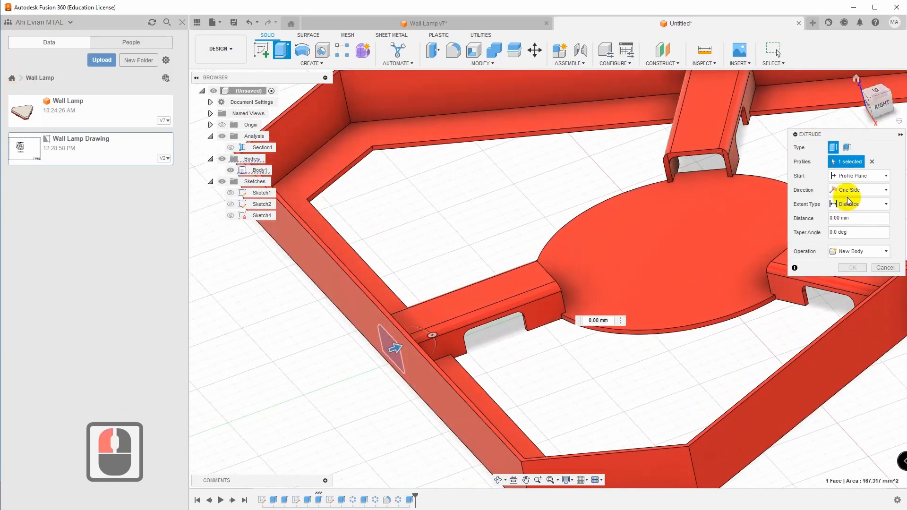
click(851, 204)
click(850, 229)
click(424, 397)
click(853, 311)
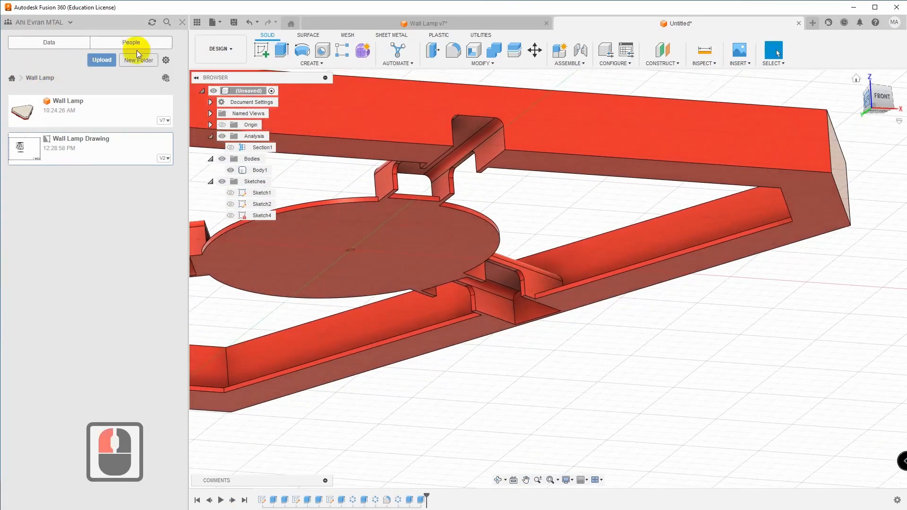
Step: Open the third arm channel through the outer wall by extruding its closing end face To Object, up to the wall's outside face
click(282, 50)
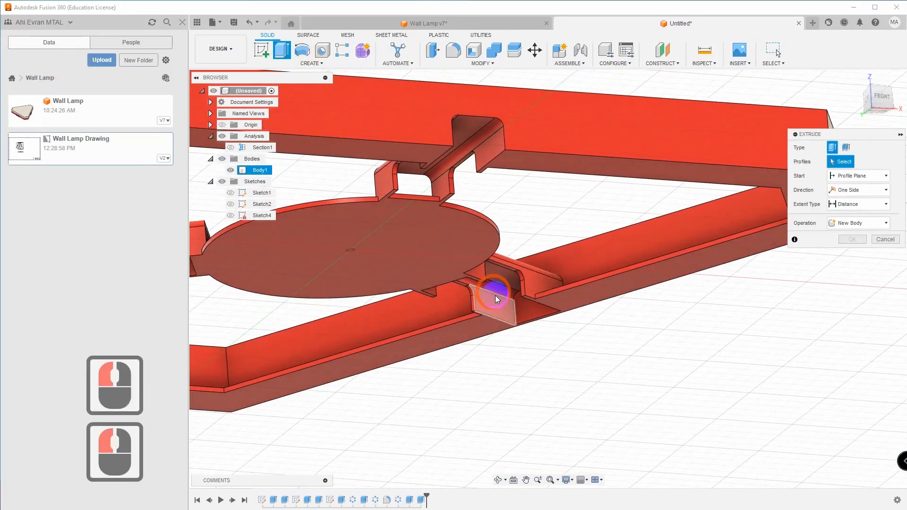
click(532, 307)
drag(874, 98, 862, 129)
click(858, 204)
click(849, 229)
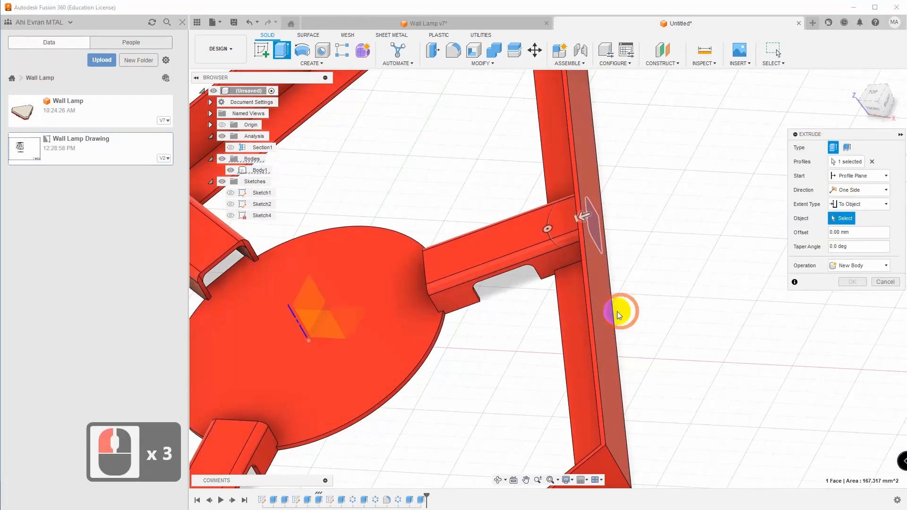
click(617, 311)
click(852, 310)
drag(874, 96, 788, 255)
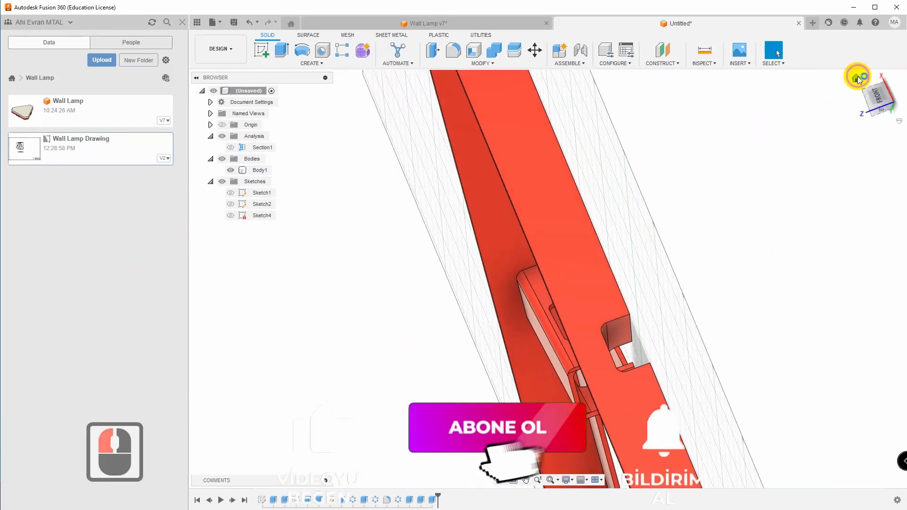